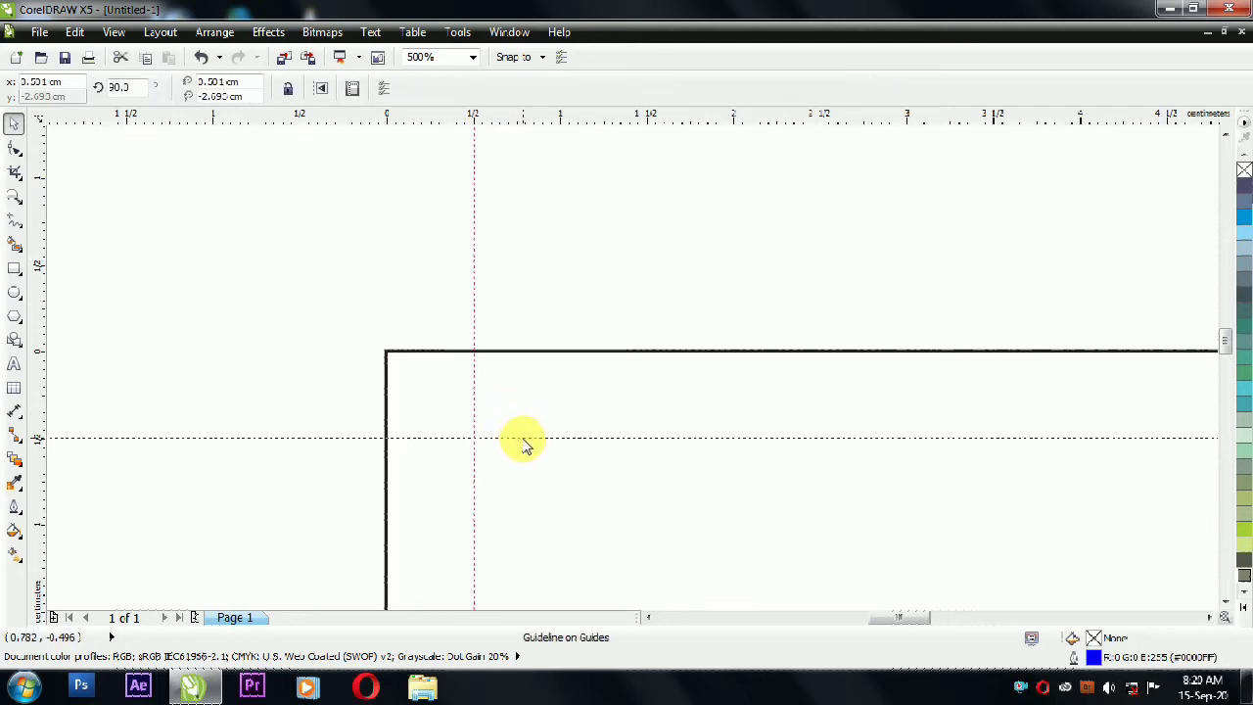
Step: Add a vertical guideline just inside the card's right edge near the top-right corner
{"action": "scroll", "coordinate": [218, 201], "scroll_direction": "down", "scroll_amount": 5}
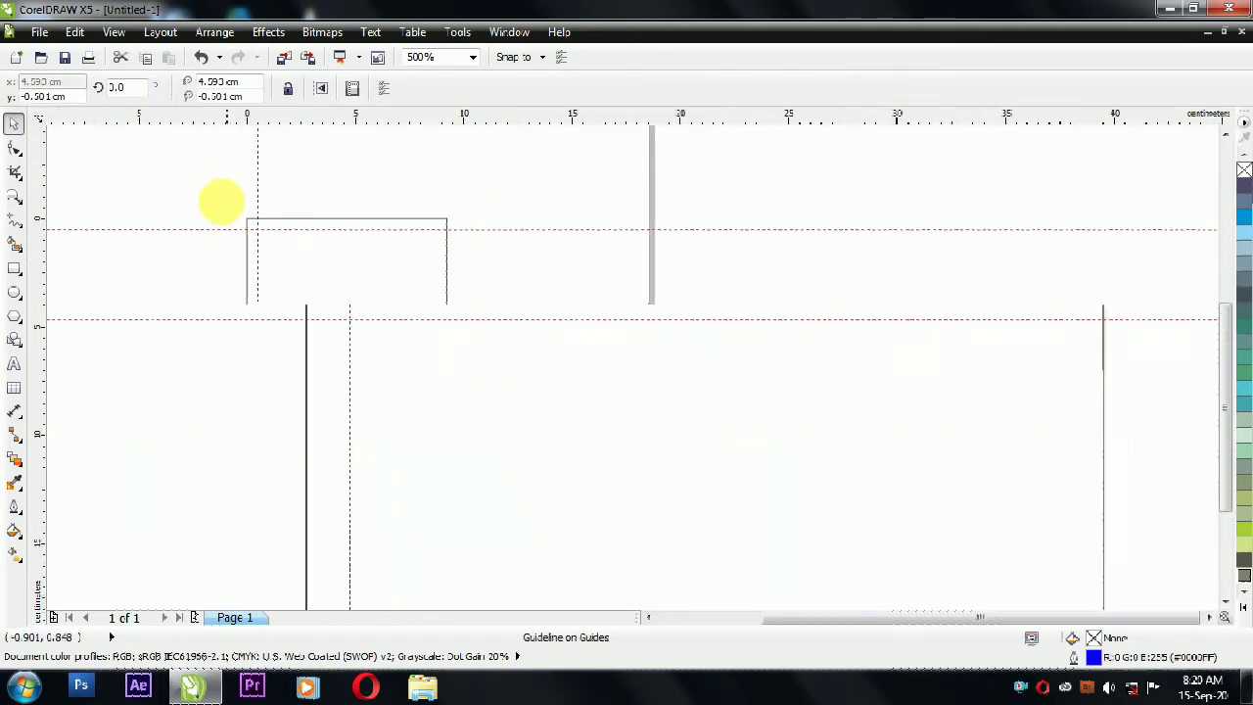
{"action": "scroll", "coordinate": [272, 221], "scroll_direction": "up", "scroll_amount": 3}
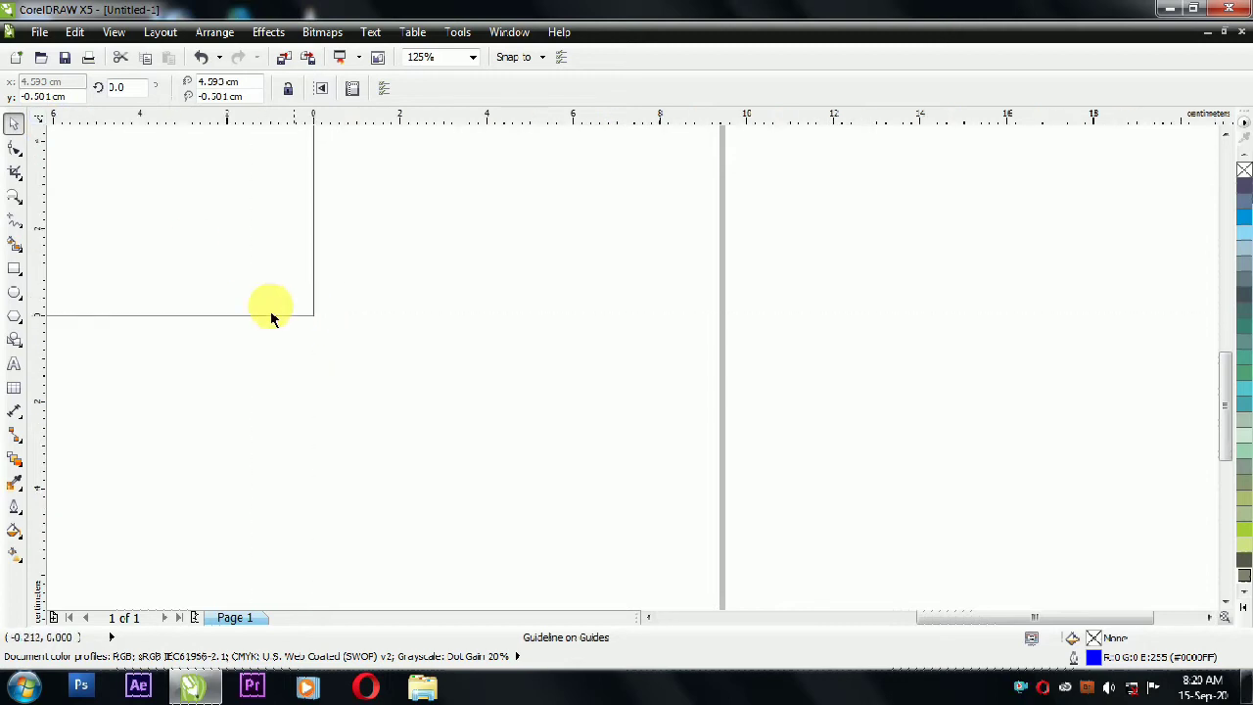
{"action": "scroll", "coordinate": [232, 233], "scroll_direction": "up", "scroll_amount": 1}
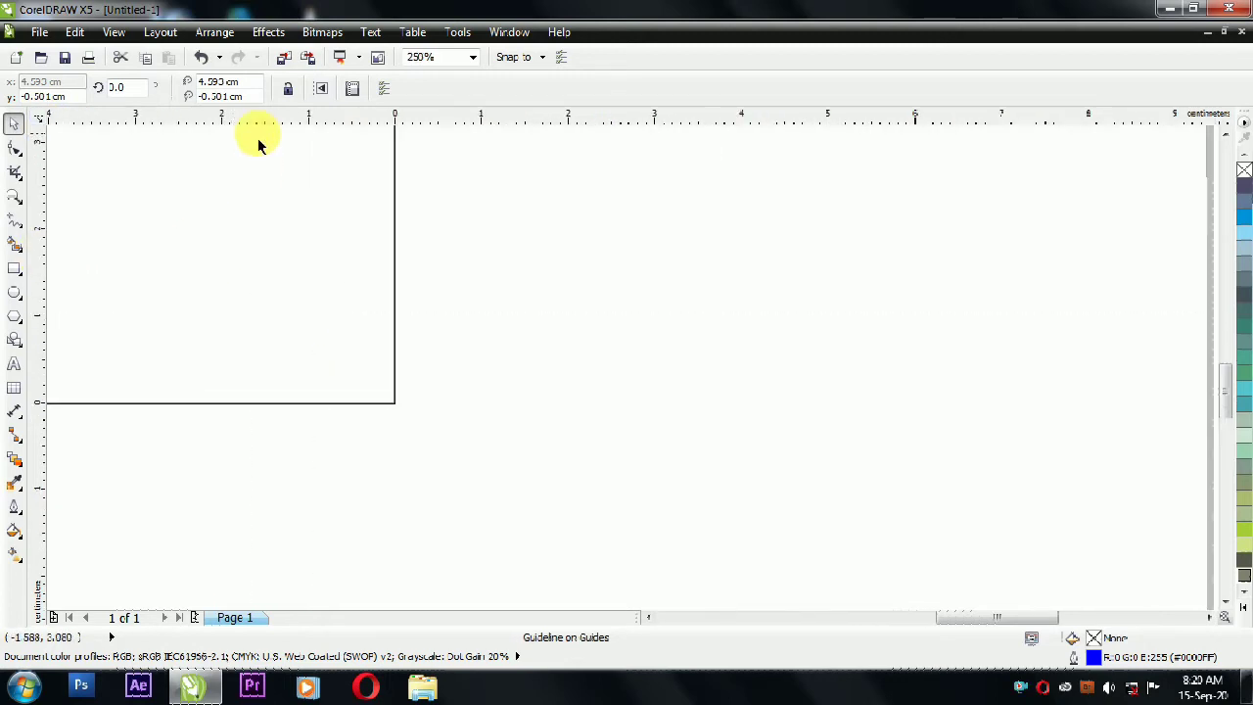
{"action": "scroll", "coordinate": [316, 202], "scroll_direction": "up", "scroll_amount": 1}
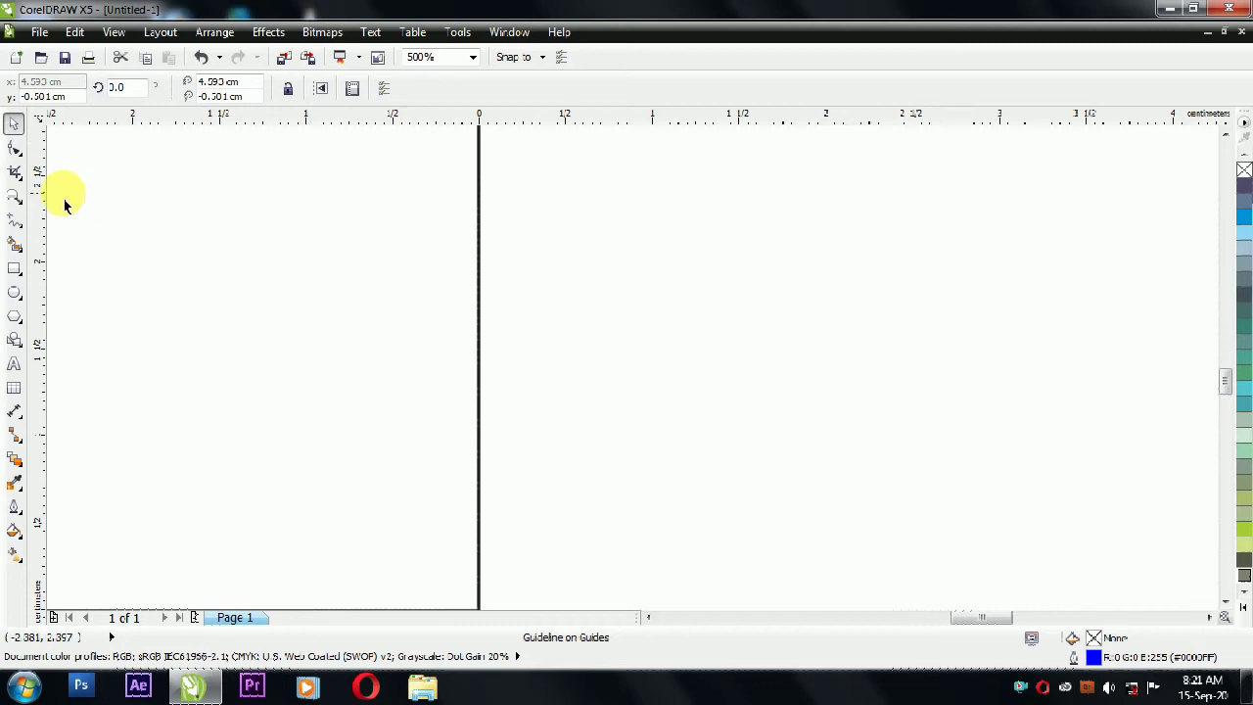
{"action": "left_click_drag", "start_coordinate": [418, 250], "coordinate": [390, 263]}
{"action": "left_click", "coordinate": [393, 272]}
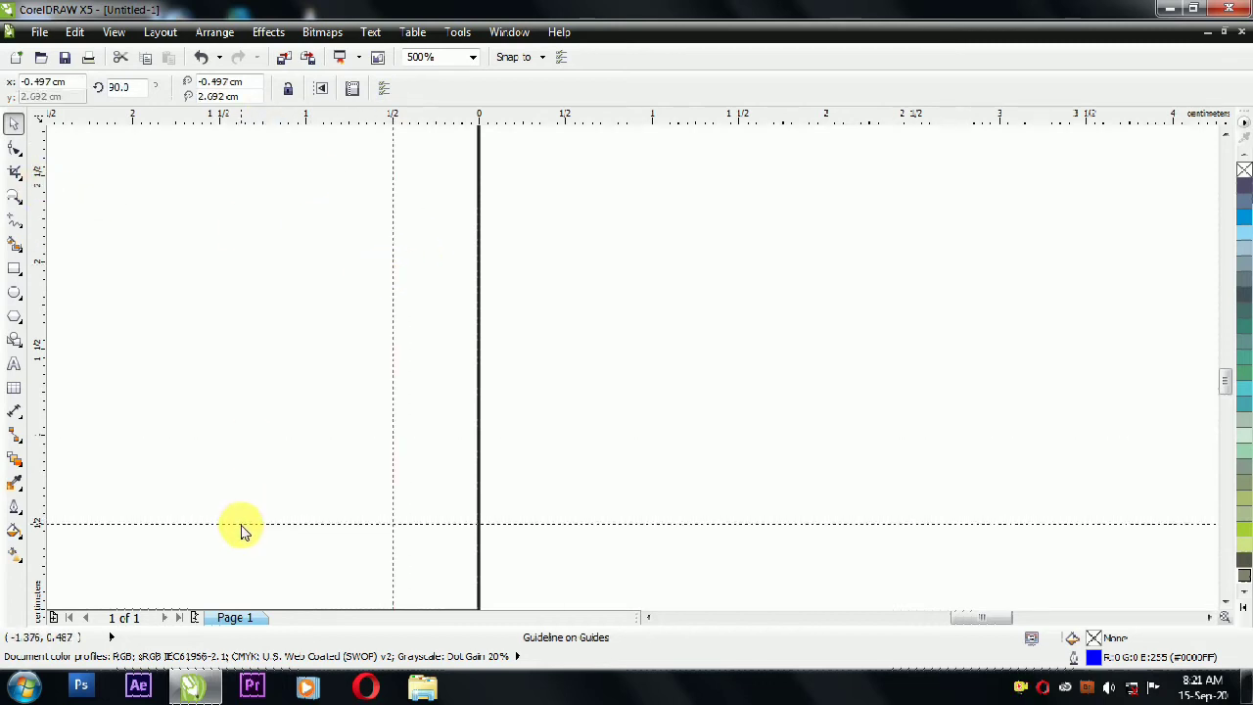
{"action": "left_click", "coordinate": [245, 525]}
{"action": "scroll", "coordinate": [456, 383], "scroll_direction": "down", "scroll_amount": 4}
{"action": "scroll", "coordinate": [559, 507], "scroll_direction": "up", "scroll_amount": 2}
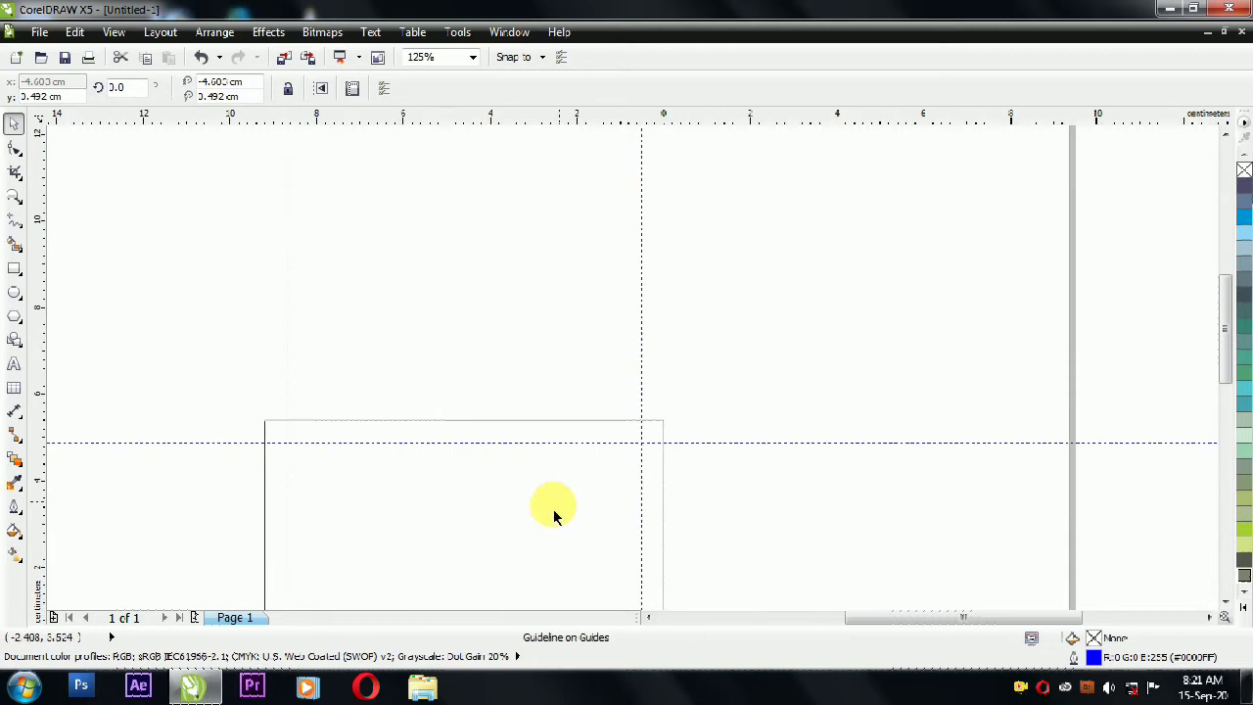
Step: Type the owner's name and mobile number as right-aligned 12 pt text
{"action": "left_click", "coordinate": [460, 506]}
{"action": "key", "text": "shift+F2"}
{"action": "left_click", "coordinate": [15, 368]}
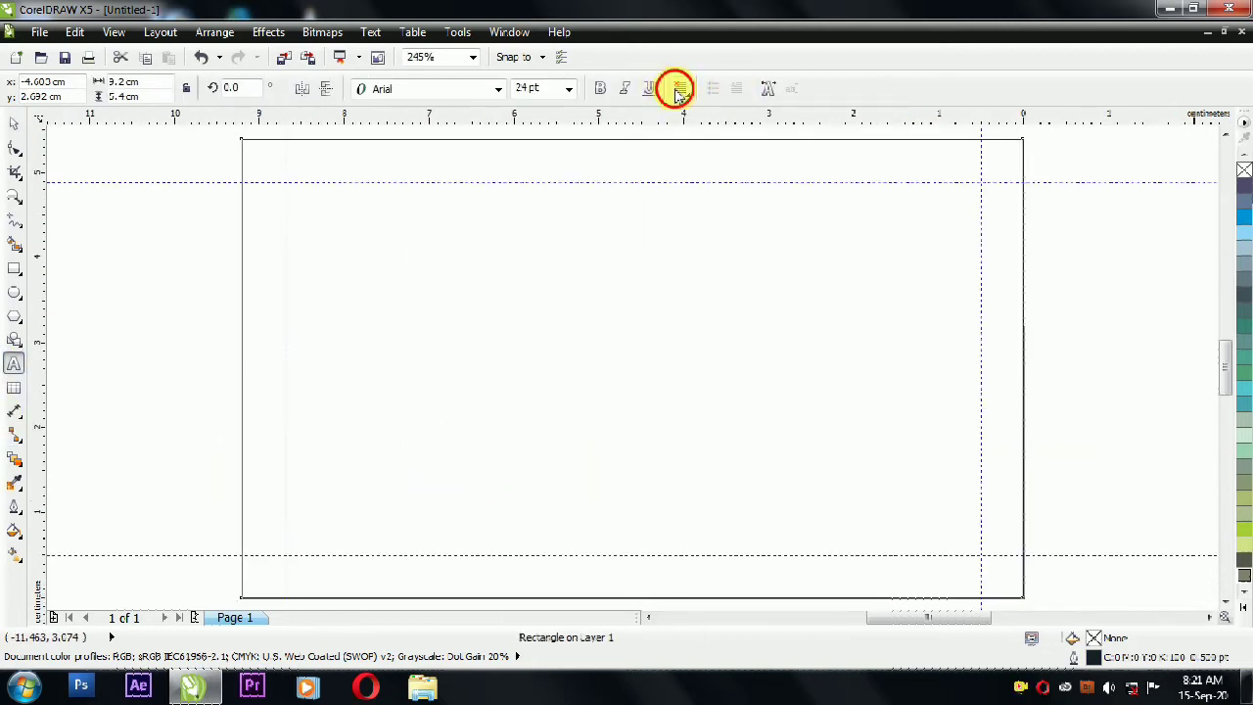
{"action": "left_click", "coordinate": [680, 89]}
{"action": "left_click", "coordinate": [576, 422]}
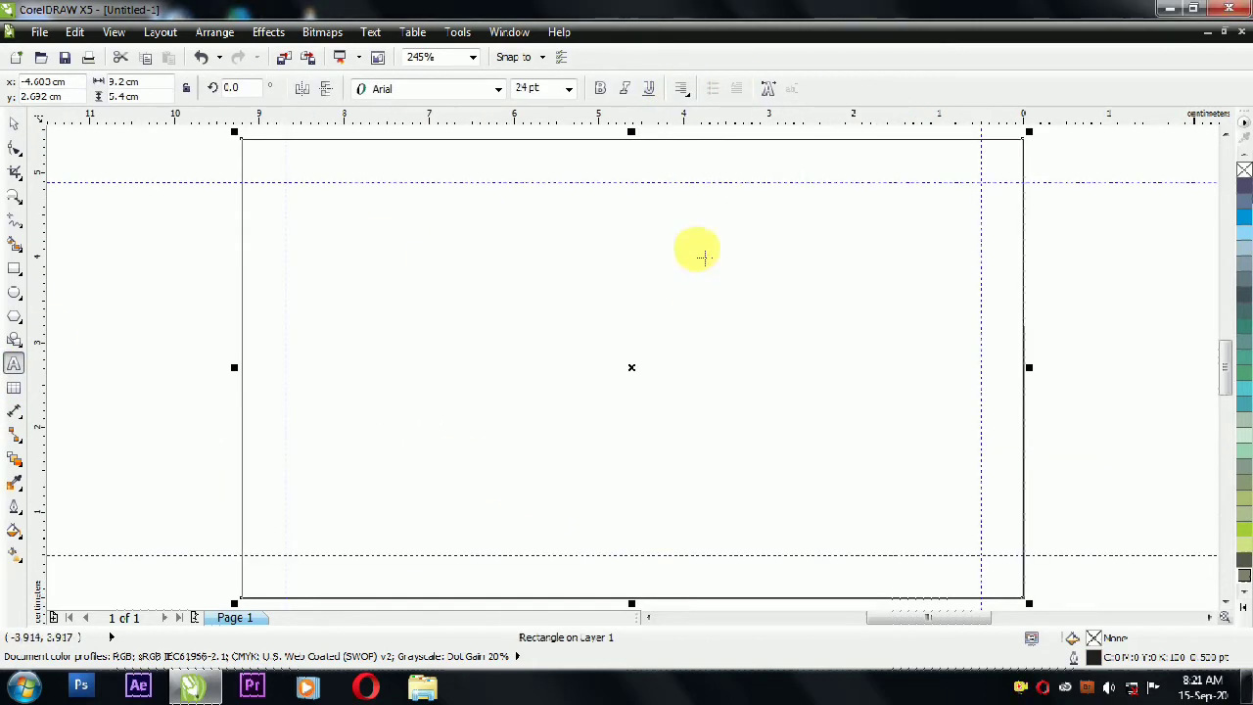
{"action": "left_click", "coordinate": [567, 88]}
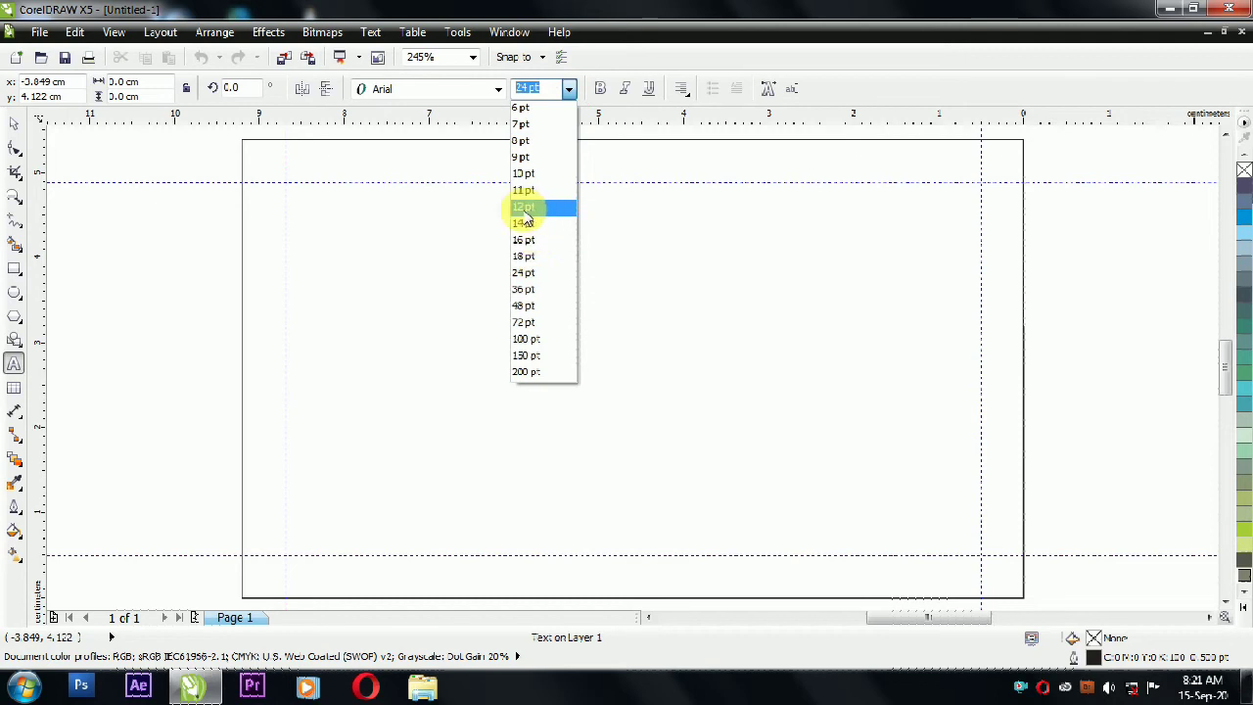
{"action": "left_click", "coordinate": [532, 205]}
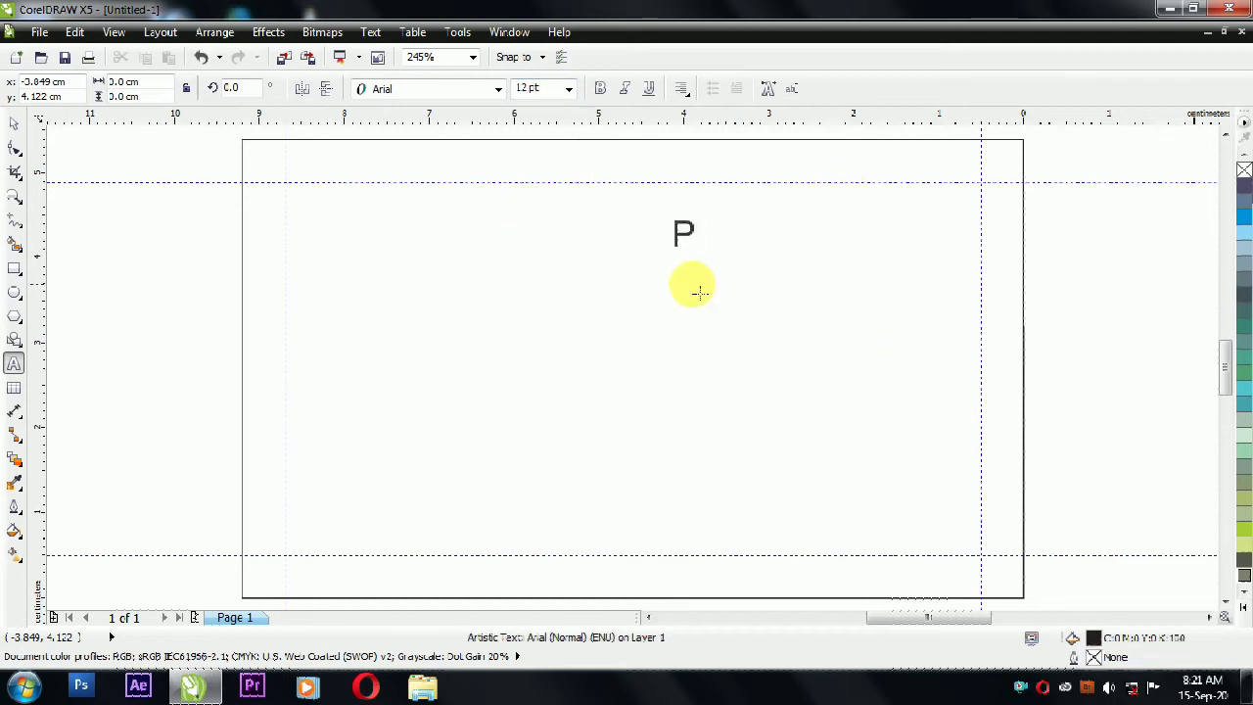
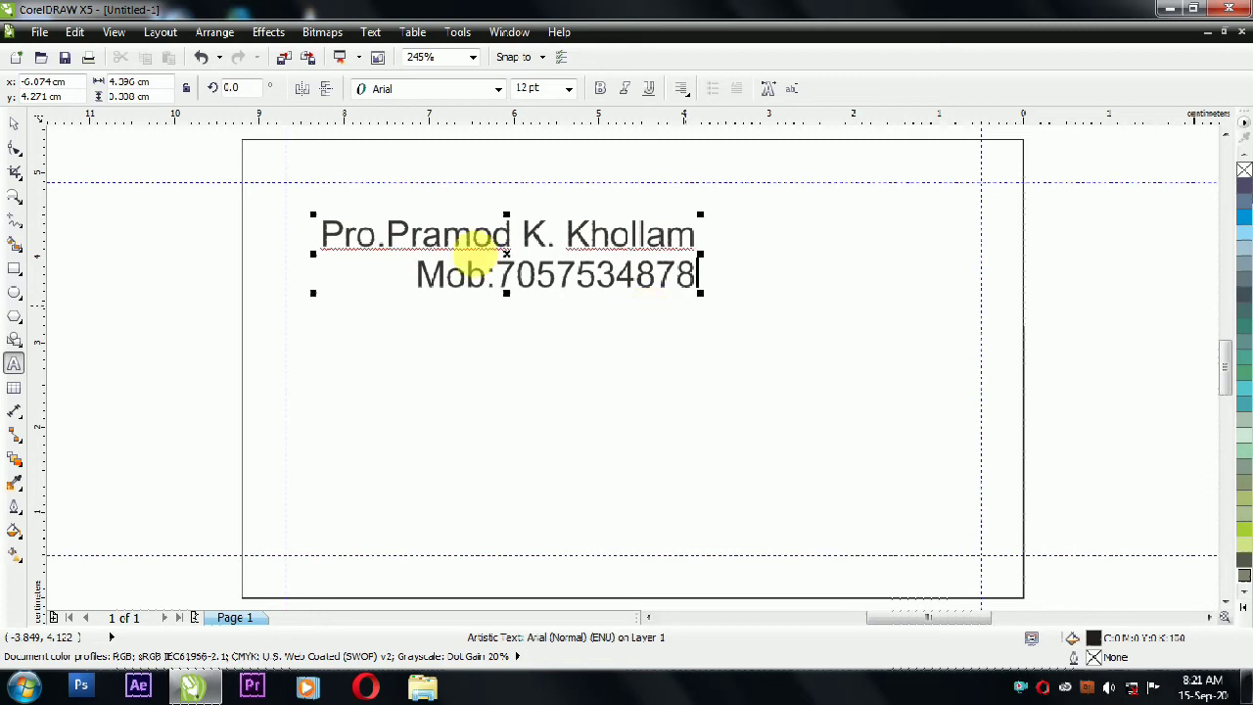
{"action": "left_click", "coordinate": [600, 90]}
Step: Bold the text, break it into separate lines, scale them down and move them top-right
{"action": "left_click", "coordinate": [14, 125]}
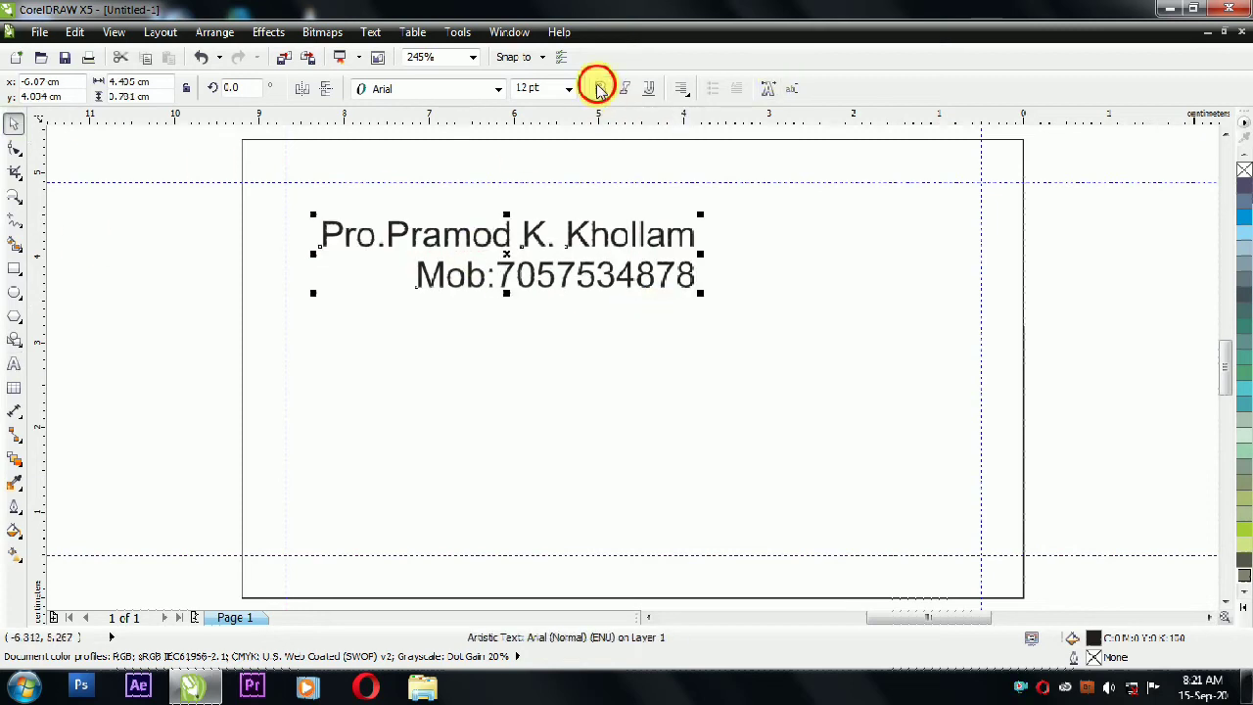
{"action": "left_click", "coordinate": [600, 90]}
{"action": "left_click", "coordinate": [217, 32]}
{"action": "left_click", "coordinate": [240, 236]}
{"action": "left_click", "coordinate": [405, 284]}
{"action": "left_click_drag", "start_coordinate": [401, 297], "coordinate": [484, 311]}
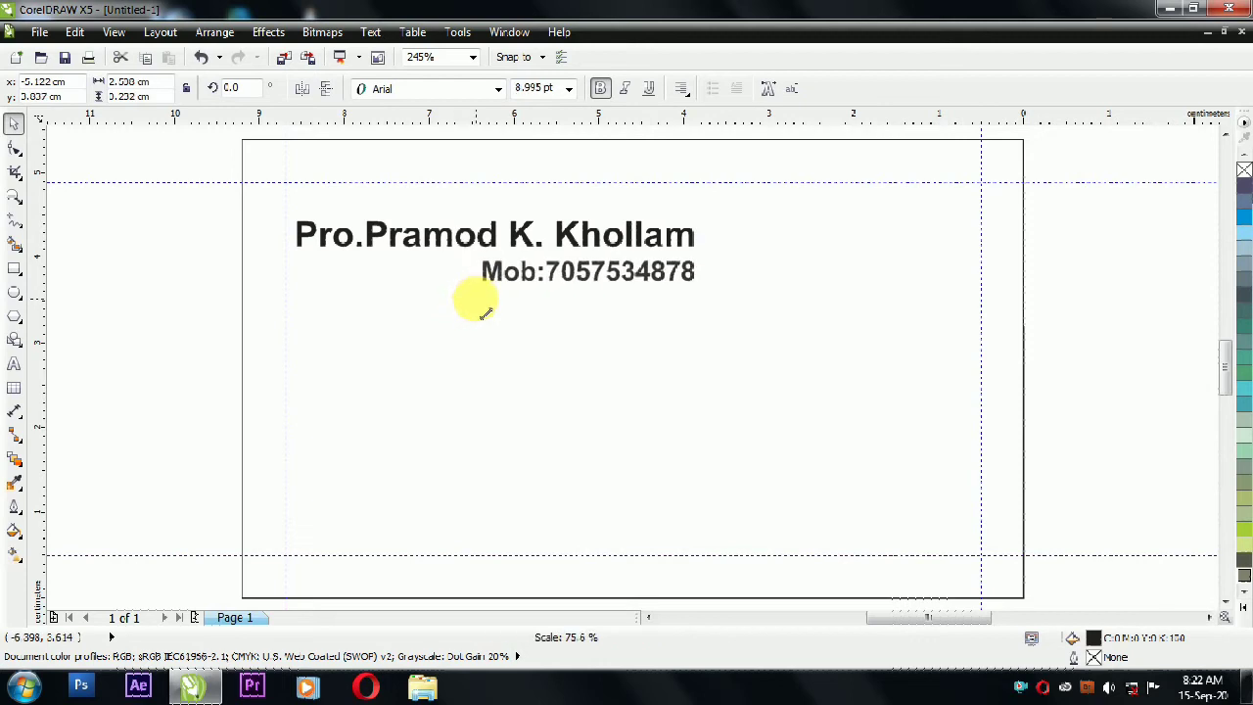
{"action": "left_click_drag", "start_coordinate": [140, 205], "coordinate": [742, 330]}
{"action": "left_click_drag", "start_coordinate": [289, 296], "coordinate": [458, 303]}
{"action": "left_click_drag", "start_coordinate": [593, 224], "coordinate": [619, 361]}
Step: Copy the name line to mid-card and retype it in Impact font as the title
{"action": "left_click", "coordinate": [1122, 250]}
{"action": "right_click", "coordinate": [619, 361]}
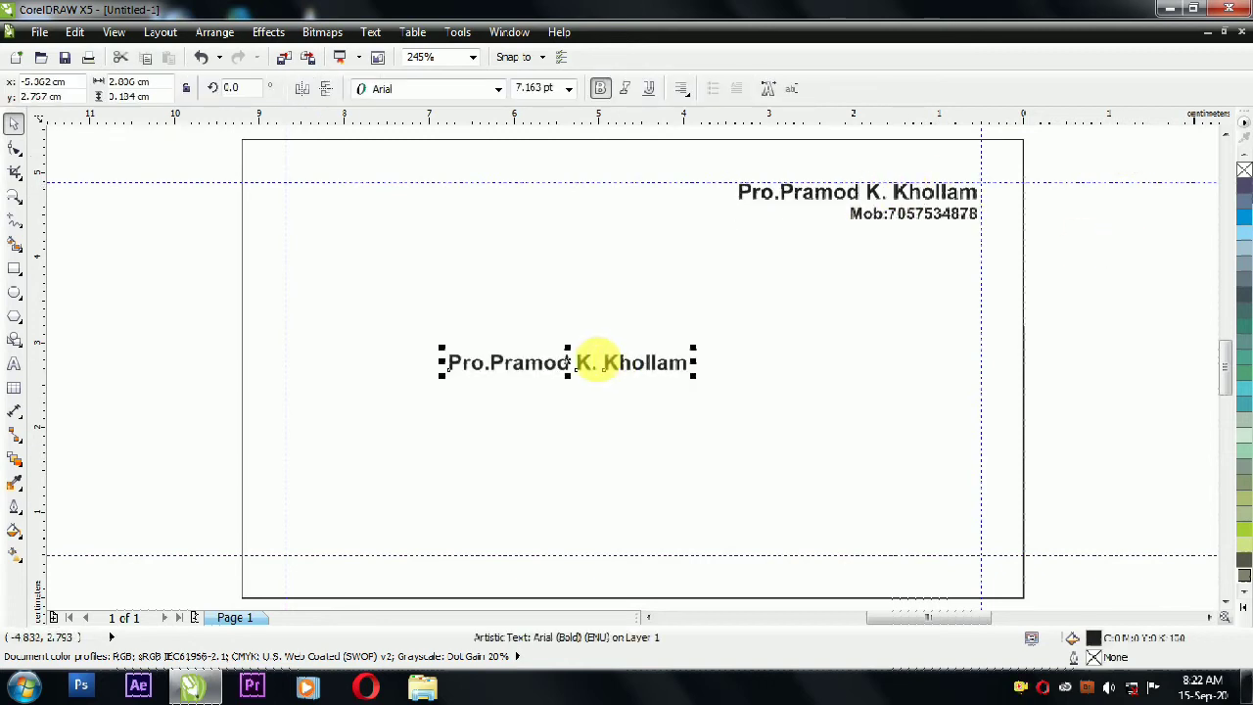
{"action": "left_click", "coordinate": [13, 363]}
{"action": "left_click", "coordinate": [490, 364]}
{"action": "key", "text": "ctrl+a"}
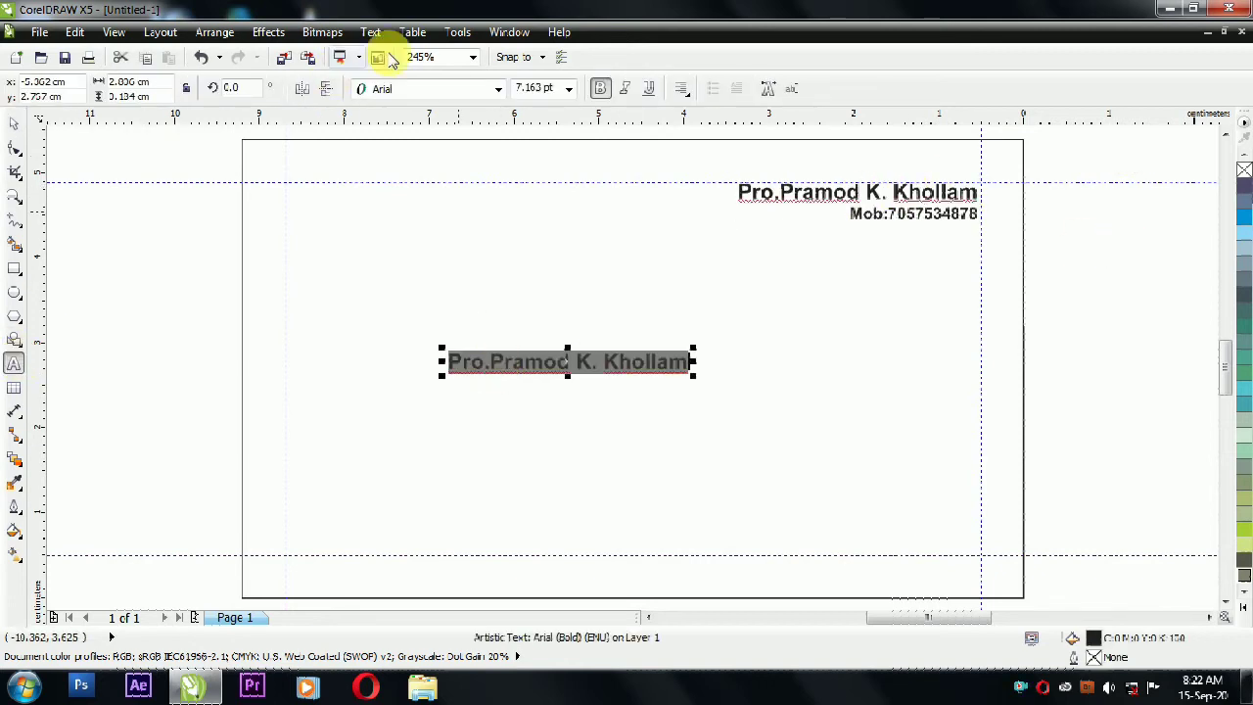
{"action": "left_click", "coordinate": [497, 90]}
{"action": "left_click", "coordinate": [416, 161]}
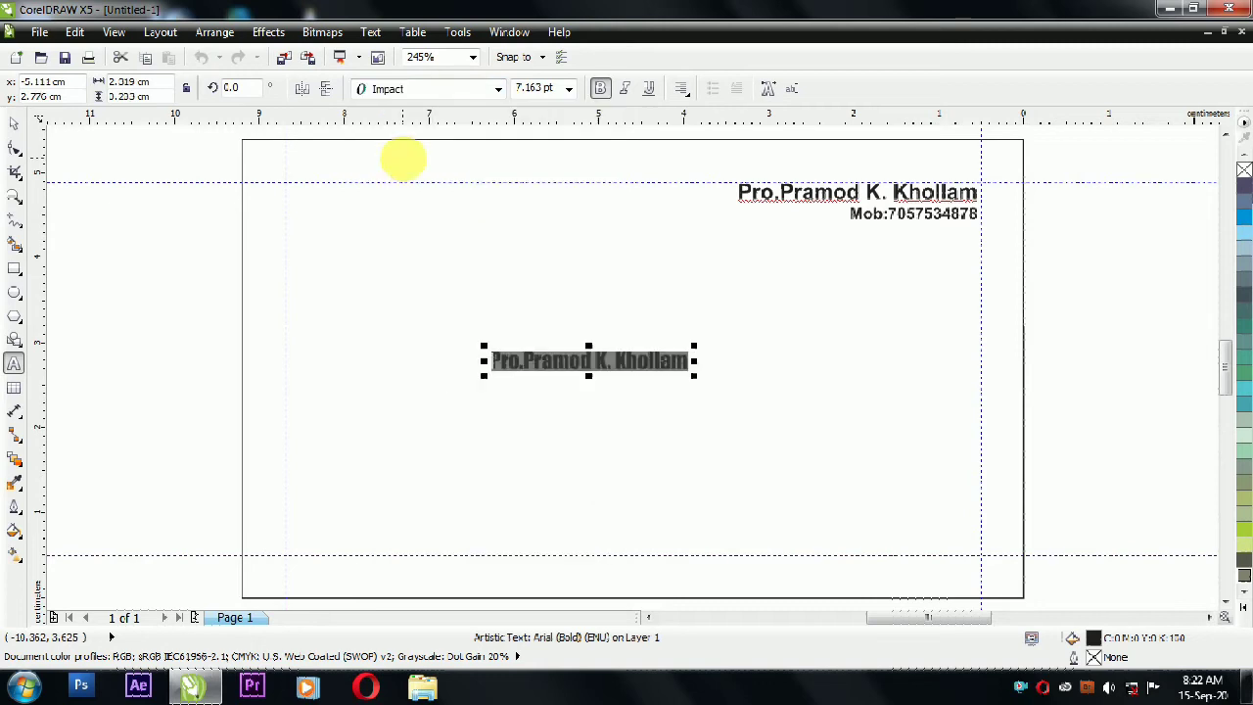
{"action": "type", "text": "Heva"}
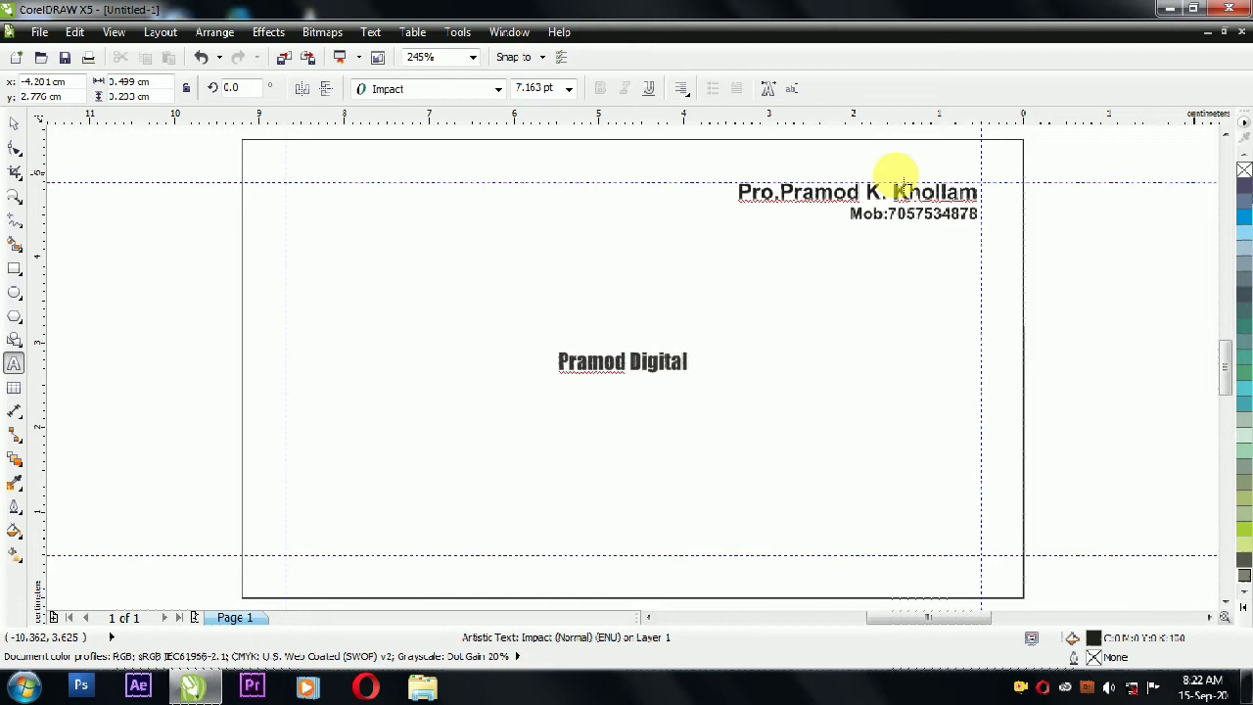
Step: Enlarge the 'Pramod Digital' title to fit the card width and position it mid-card
{"action": "left_click", "coordinate": [623, 363]}
{"action": "key", "text": "ctrl+space"}
{"action": "left_click_drag", "start_coordinate": [696, 377], "coordinate": [926, 369]}
{"action": "left_click", "coordinate": [209, 34]}
{"action": "left_click", "coordinate": [147, 70]}
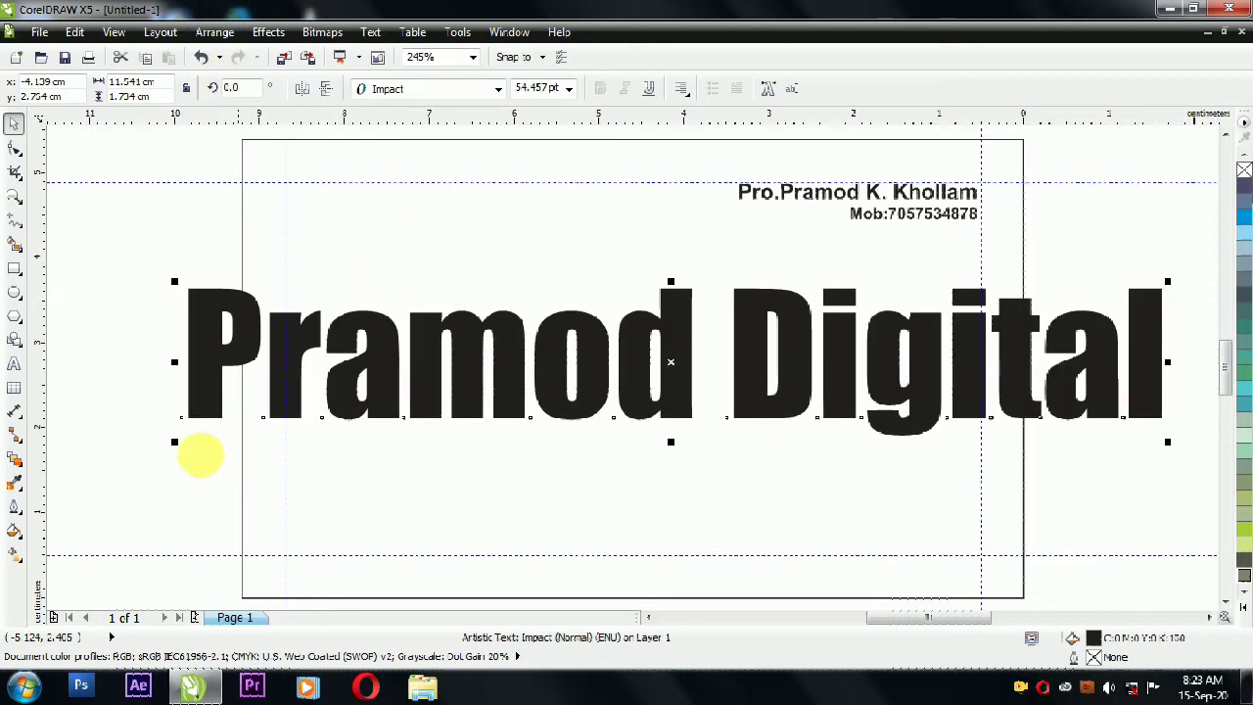
{"action": "left_click_drag", "start_coordinate": [173, 446], "coordinate": [307, 461]}
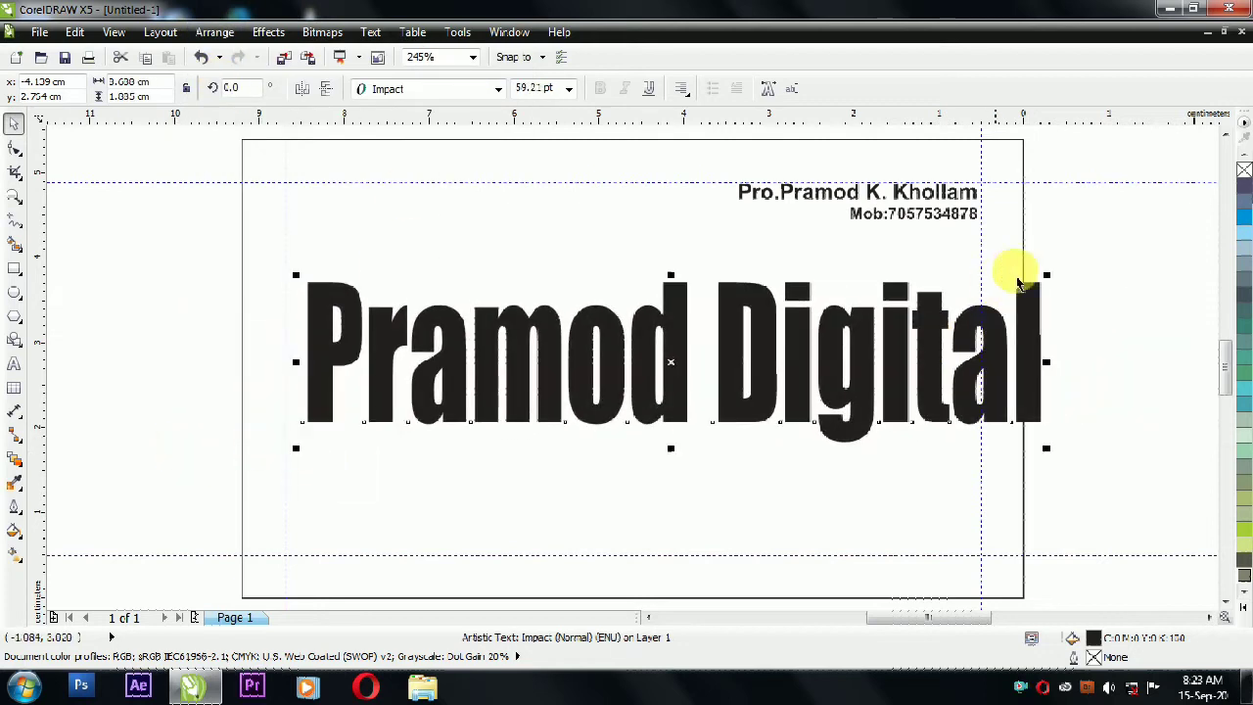
{"action": "left_click_drag", "start_coordinate": [1049, 282], "coordinate": [976, 310]}
{"action": "left_click", "coordinate": [209, 34]}
{"action": "left_click", "coordinate": [223, 73]}
{"action": "mouse_move", "coordinate": [722, 355]}
{"action": "left_mouse_down"}
{"action": "mouse_move", "coordinate": [734, 335]}
{"action": "mouse_move", "coordinate": [699, 333]}
{"action": "mouse_move", "coordinate": [712, 354]}
{"action": "left_mouse_up"}
{"action": "left_click", "coordinate": [721, 458], "text": "shift"}
Step: Centre the title and type 'Karizma Aldum Photo Book Video Editing' below it
{"action": "key", "text": "c"}
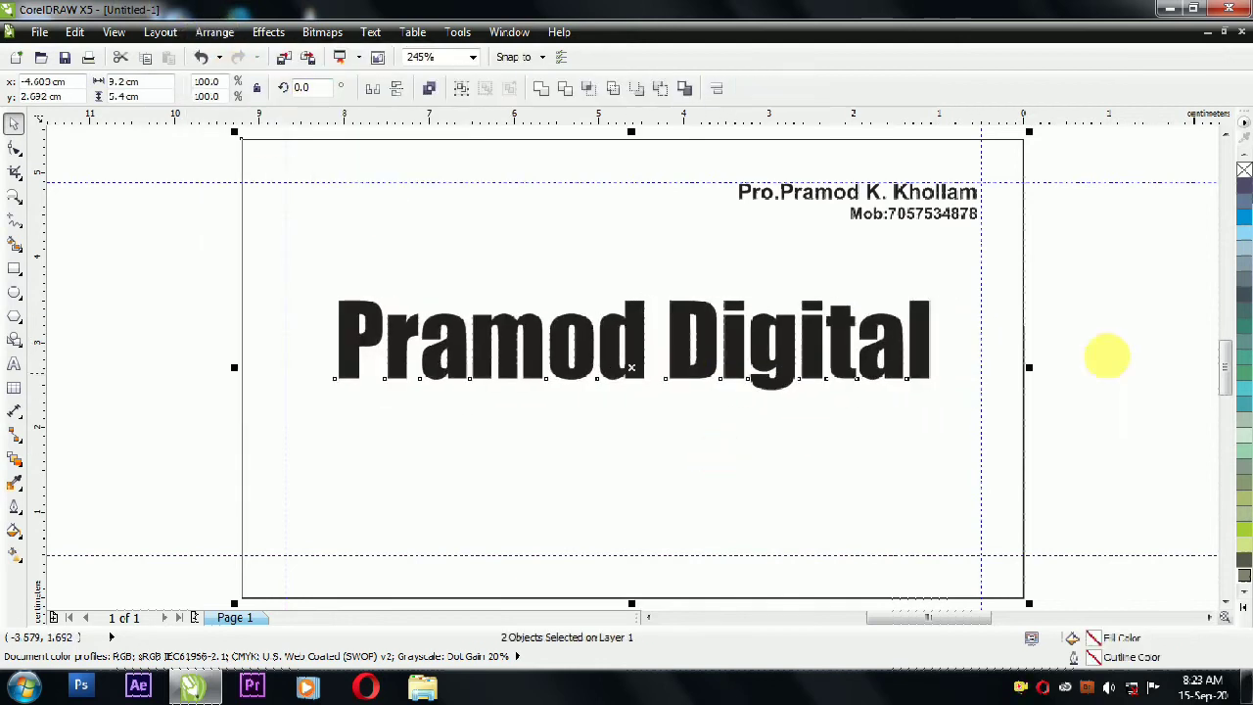
{"action": "left_click", "coordinate": [1090, 356]}
{"action": "left_click", "coordinate": [14, 294]}
{"action": "left_click", "coordinate": [14, 363]}
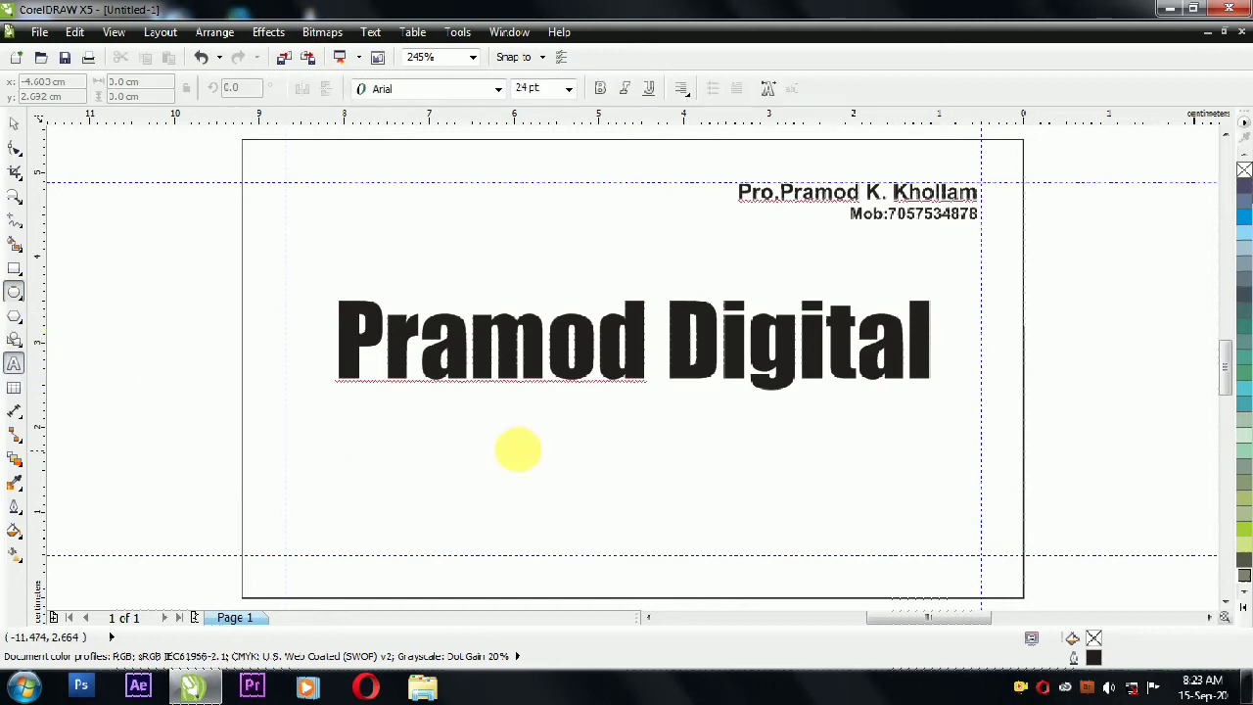
{"action": "left_click", "coordinate": [604, 442]}
{"action": "type", "text": "Kari"}
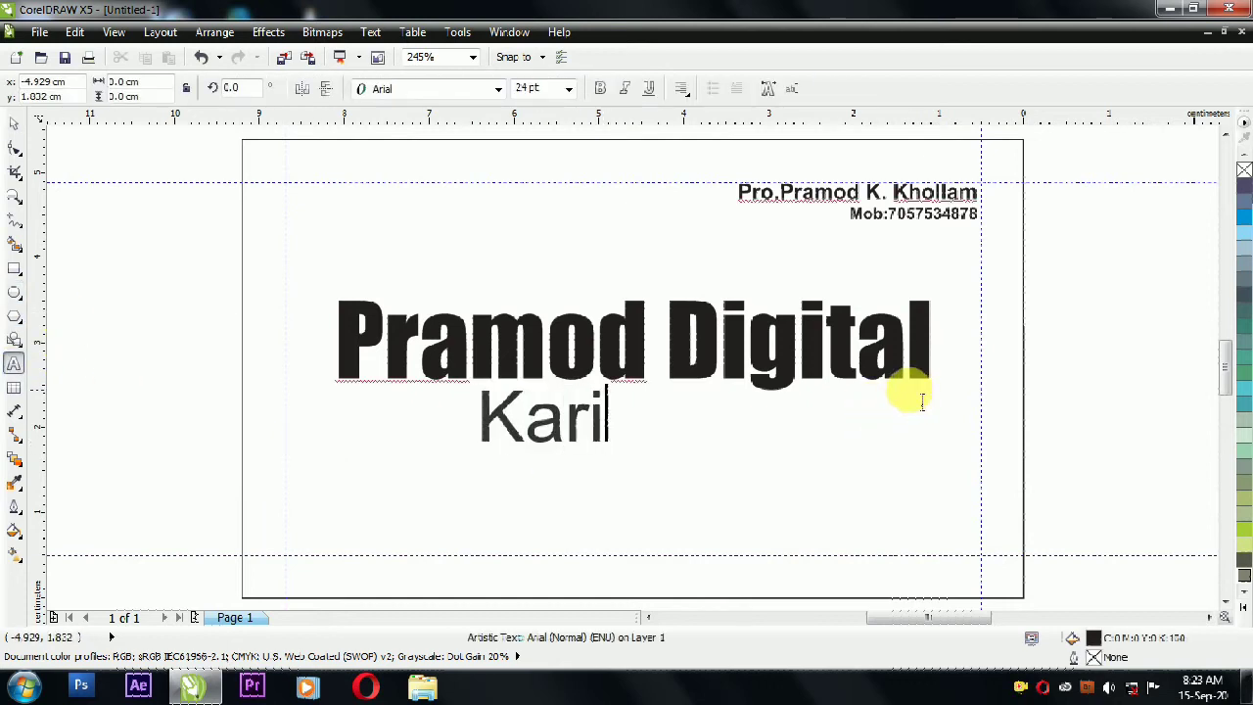
{"action": "type", "text": "zma Aldum"}
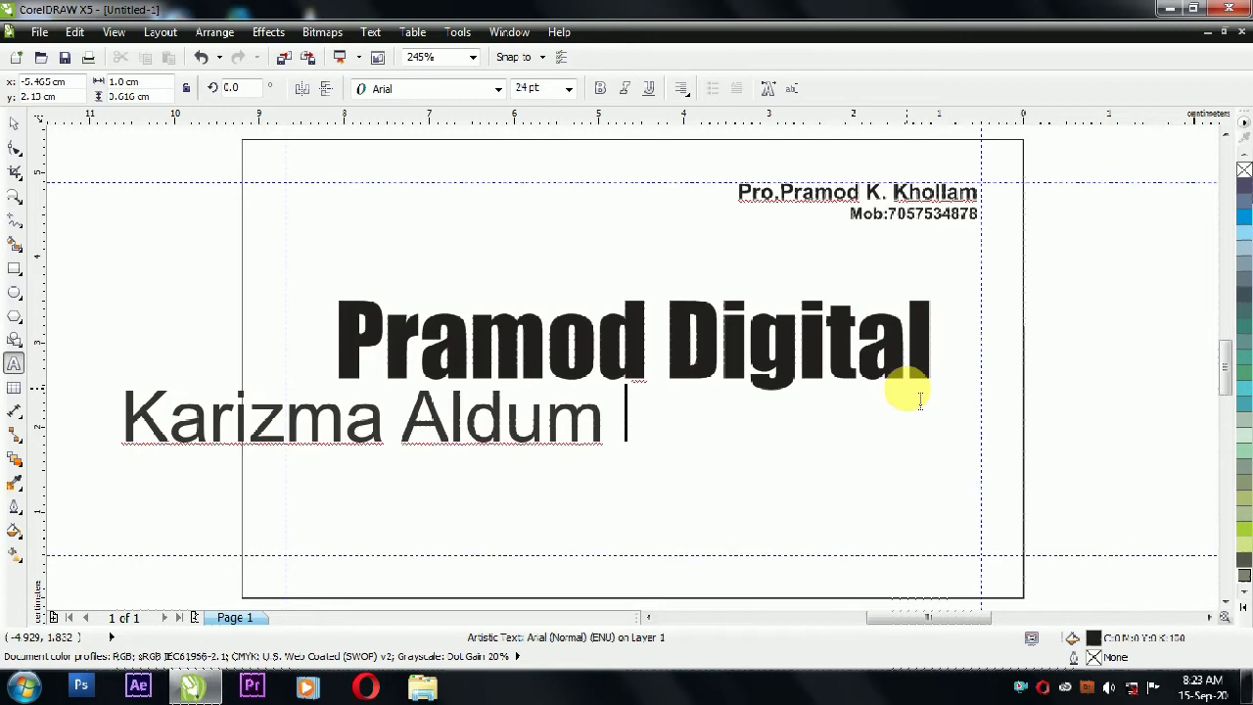
{"action": "type", "text": " W"}
{"action": "key", "text": "BackSpace"}
{"action": "type", "text": "Photo"}
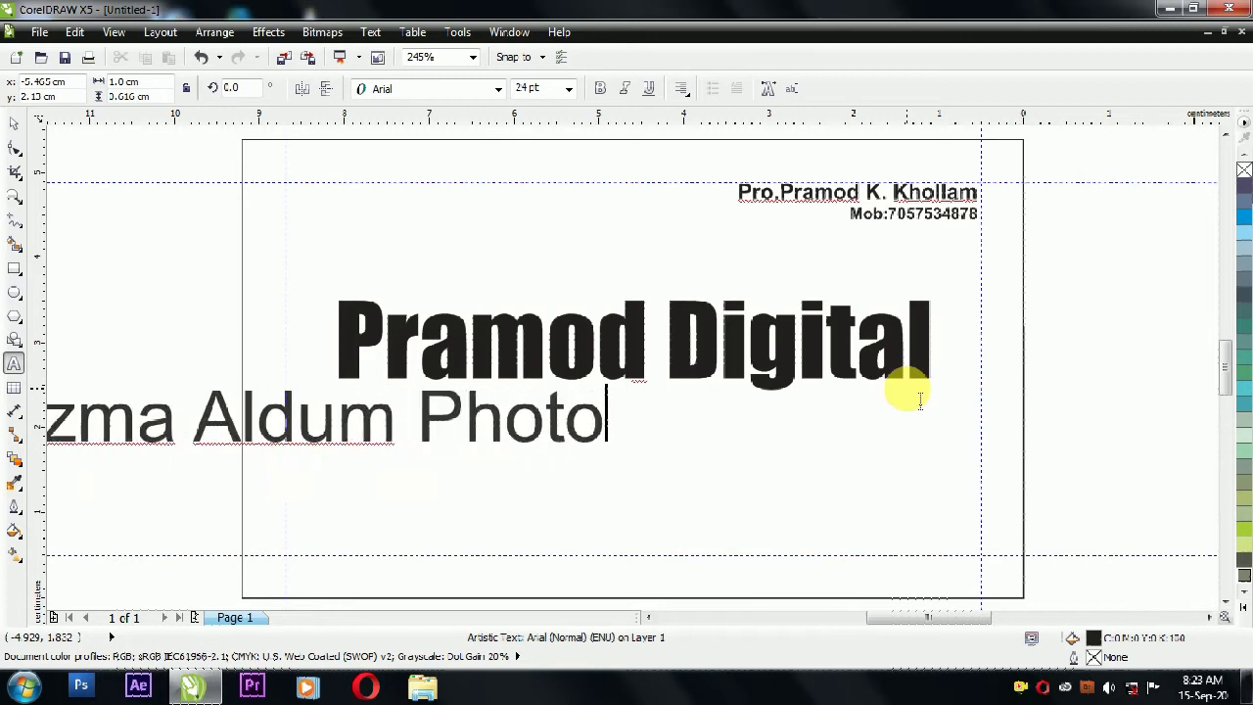
{"action": "type", "text": " Book Video"}
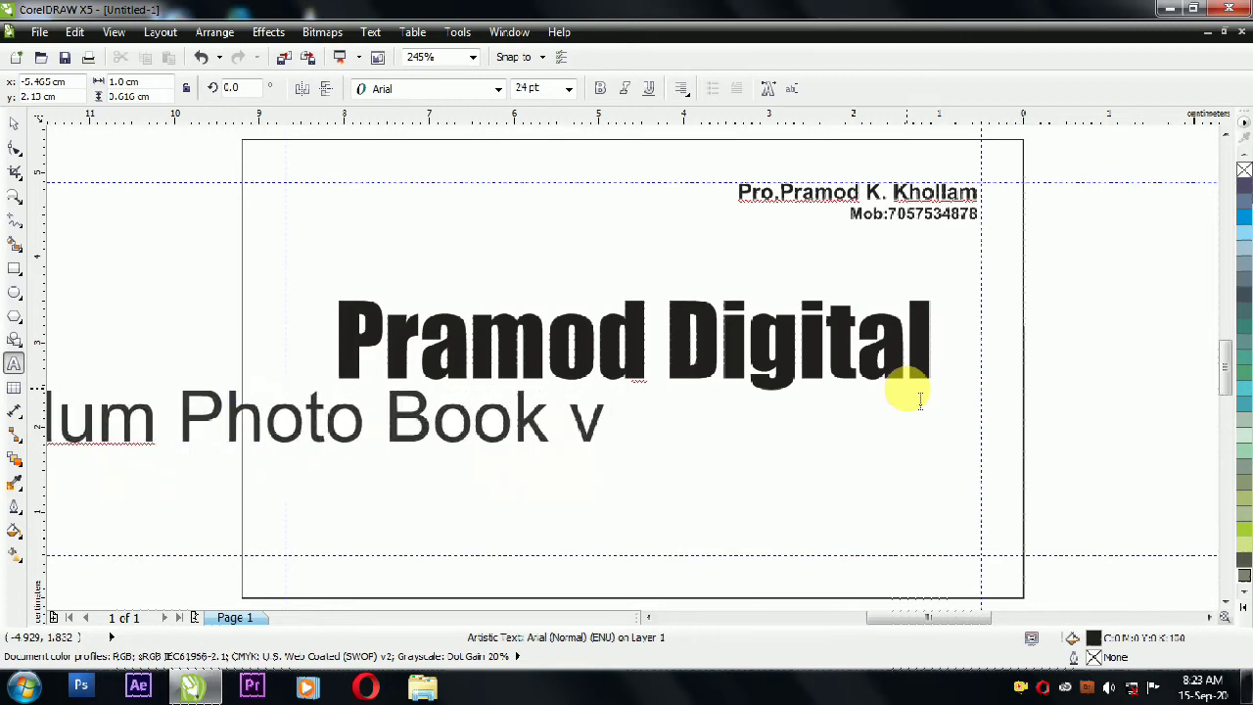
{"action": "type", "text": " Editing"}
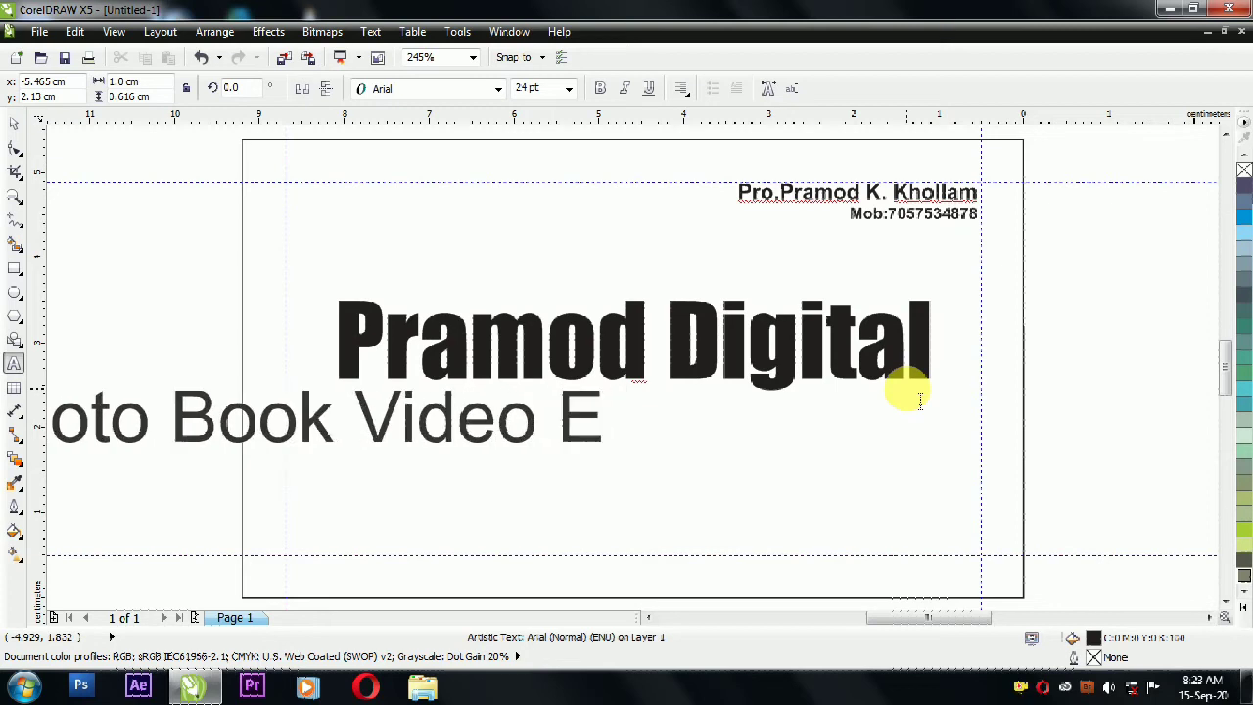
Step: Set the services text to 10 pt and centre it horizontally on the card
{"action": "left_click", "coordinate": [15, 131]}
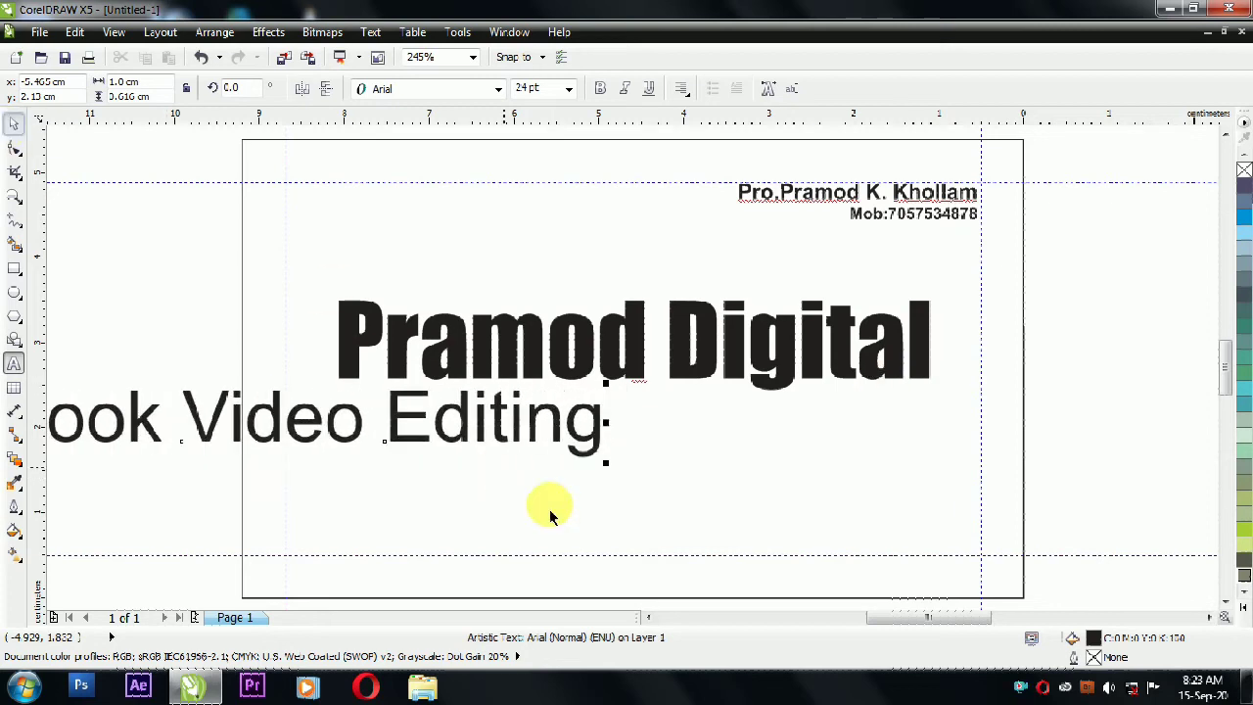
{"action": "left_click", "coordinate": [553, 515], "text": "shift"}
{"action": "key", "text": "c"}
{"action": "left_click", "coordinate": [182, 264]}
{"action": "left_click", "coordinate": [235, 430]}
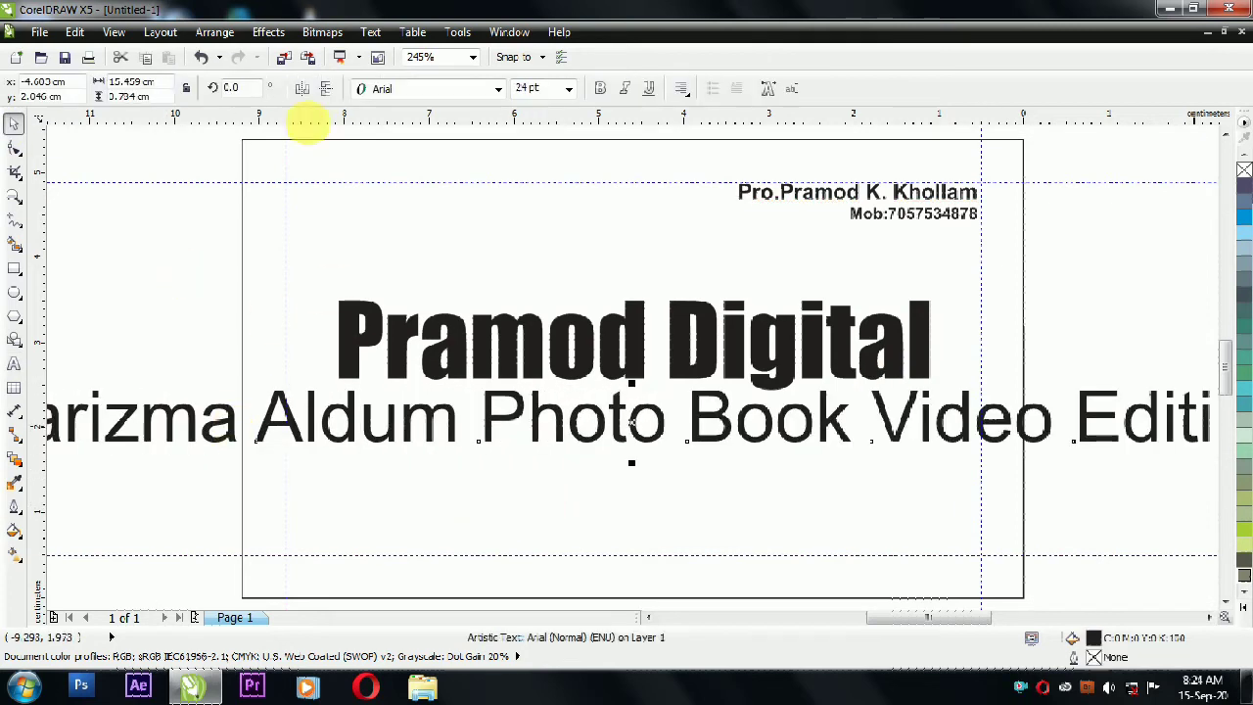
{"action": "left_click", "coordinate": [568, 89]}
{"action": "left_click", "coordinate": [553, 186]}
{"action": "left_click", "coordinate": [638, 470], "text": "shift"}
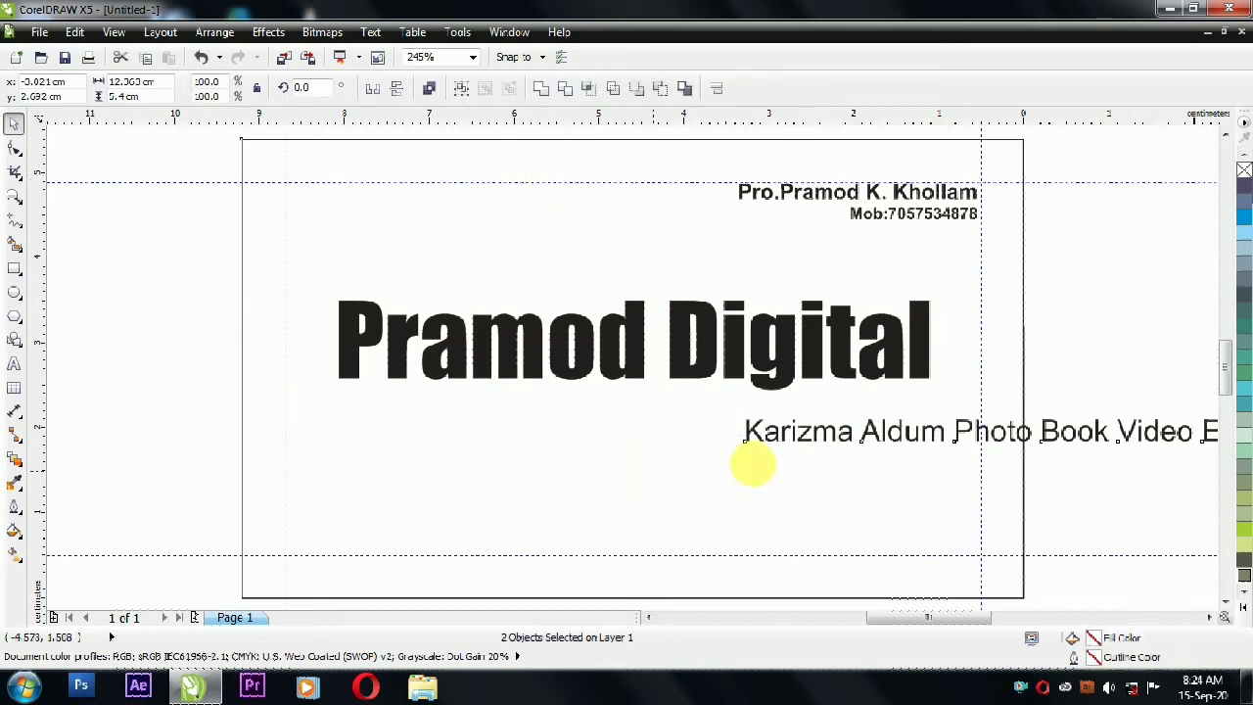
{"action": "key", "text": "c"}
{"action": "left_click", "coordinate": [1086, 366]}
{"action": "double_click", "coordinate": [566, 432]}
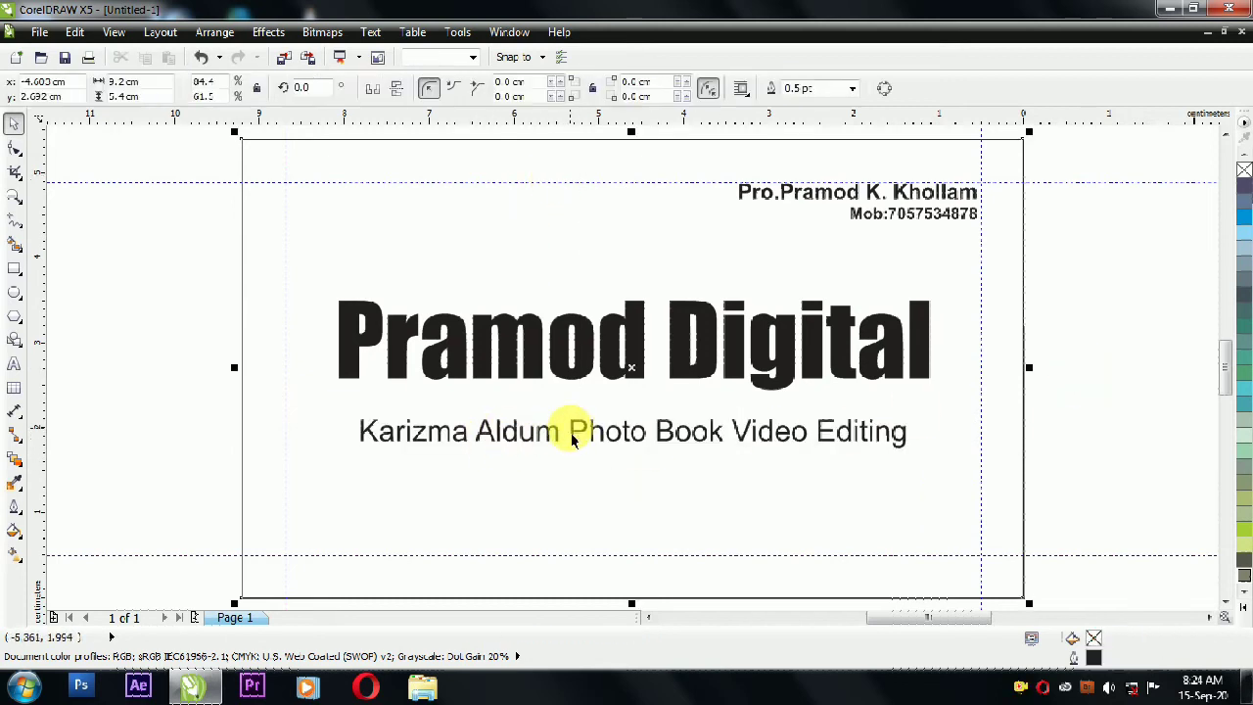
Step: Draw a small red circle with a yellow outline and place it before 'Karizma Aldum'
{"action": "left_click", "coordinate": [731, 437]}
{"action": "left_click", "coordinate": [15, 292]}
{"action": "left_click_drag", "start_coordinate": [311, 470], "coordinate": [345, 502]}
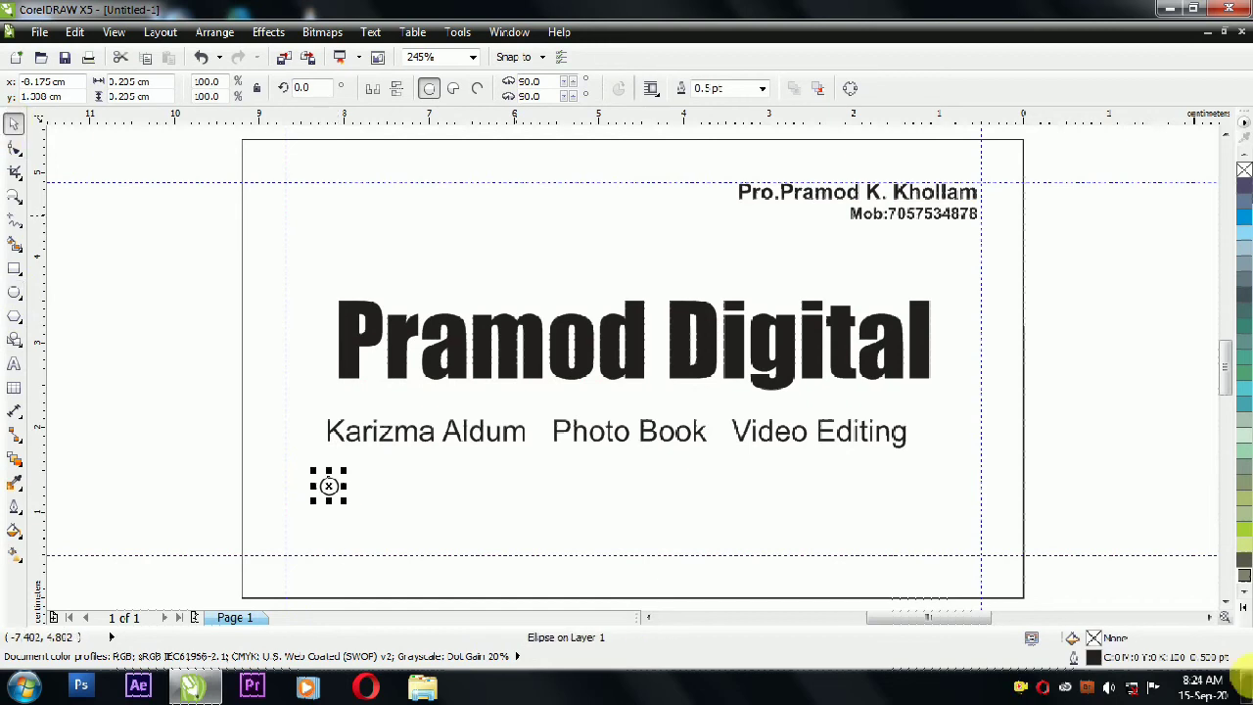
{"action": "left_click", "coordinate": [1243, 611]}
{"action": "left_click", "coordinate": [1224, 340]}
{"action": "right_click", "coordinate": [1219, 152]}
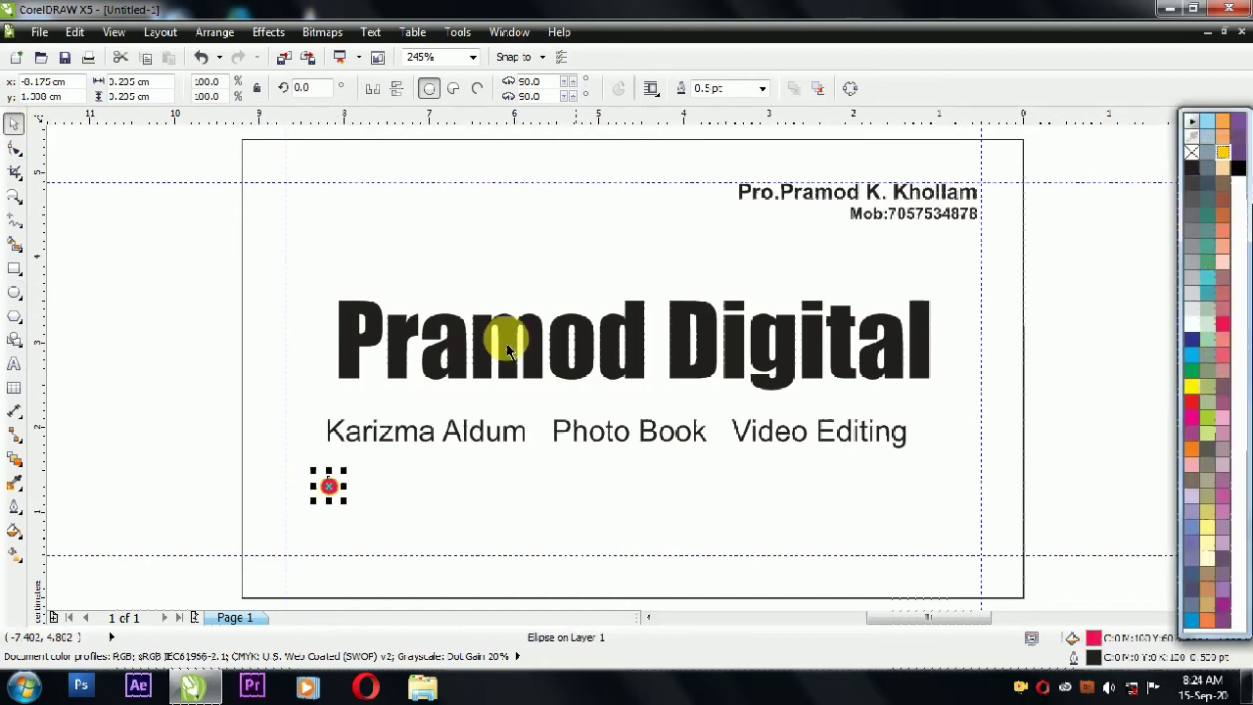
{"action": "left_click", "coordinate": [162, 350]}
{"action": "left_click_drag", "start_coordinate": [333, 494], "coordinate": [314, 439]}
Step: Copy the red dot between 'Aldum' and 'Photo' and between 'Book' and 'Video'
{"action": "left_click", "coordinate": [14, 197]}
{"action": "left_click_drag", "start_coordinate": [219, 398], "coordinate": [1035, 481]}
{"action": "left_click", "coordinate": [14, 123]}
{"action": "left_click", "coordinate": [179, 360]}
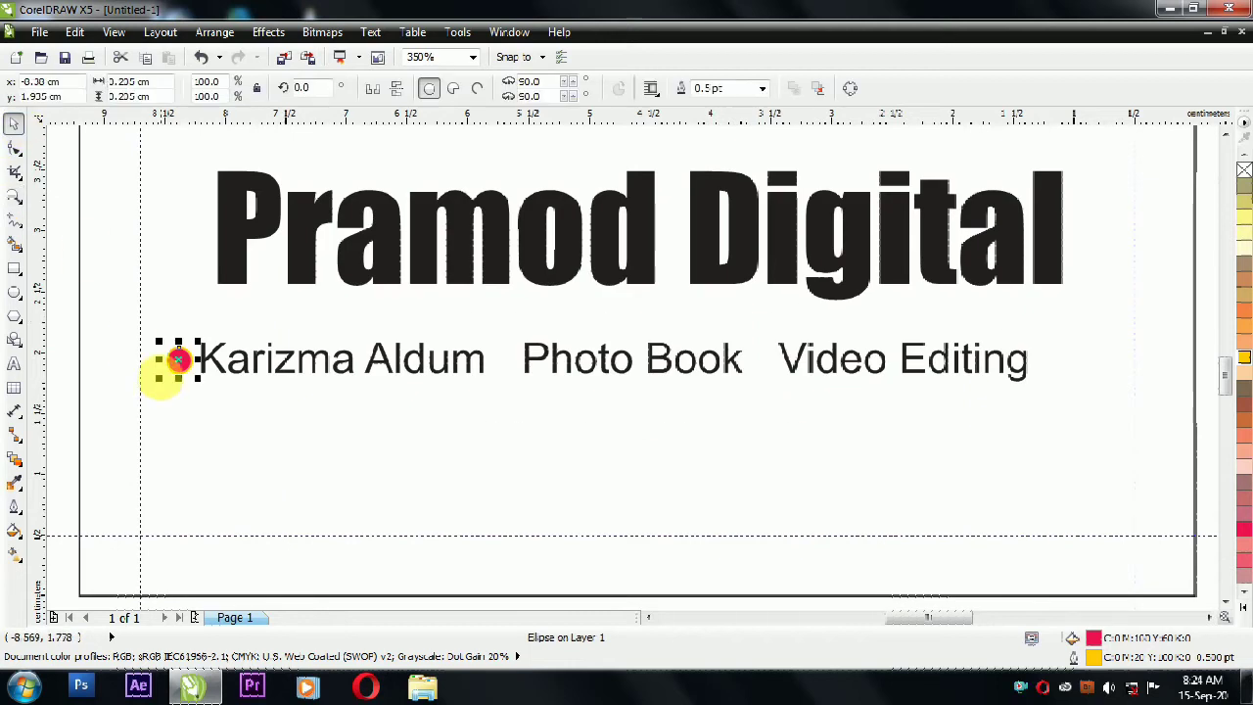
{"action": "left_click", "coordinate": [178, 360]}
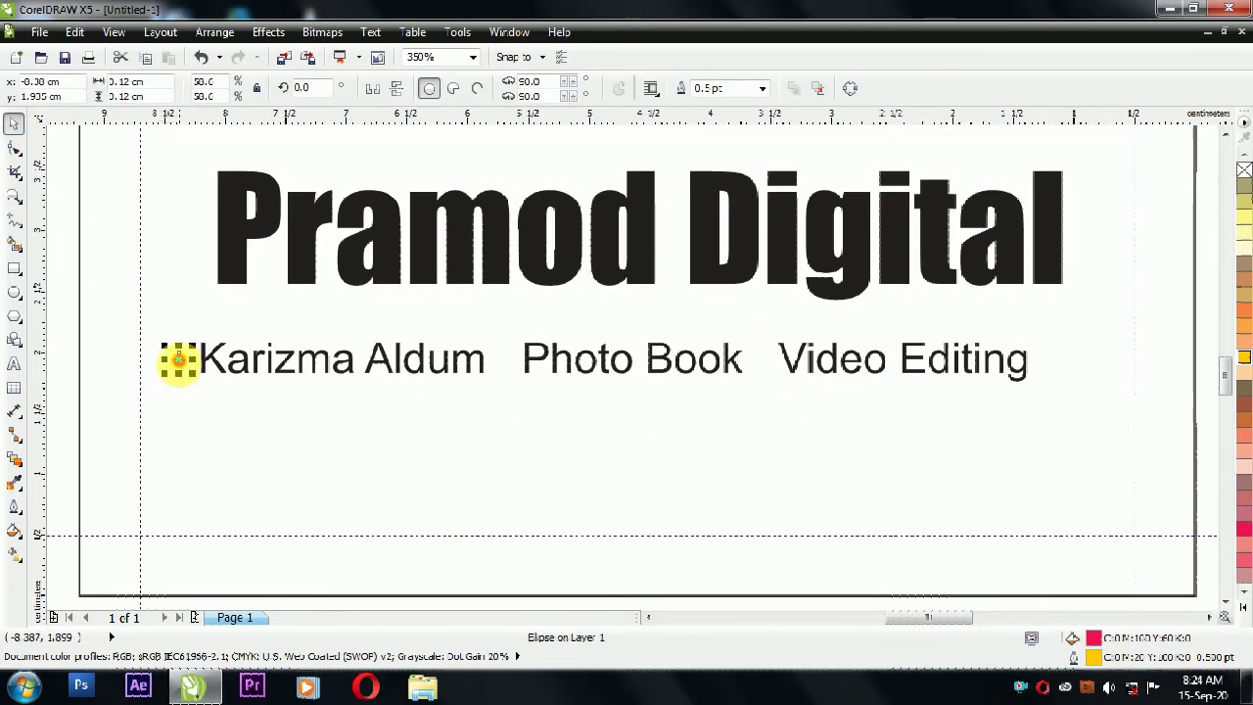
{"action": "left_click_drag", "start_coordinate": [185, 362], "coordinate": [507, 380]}
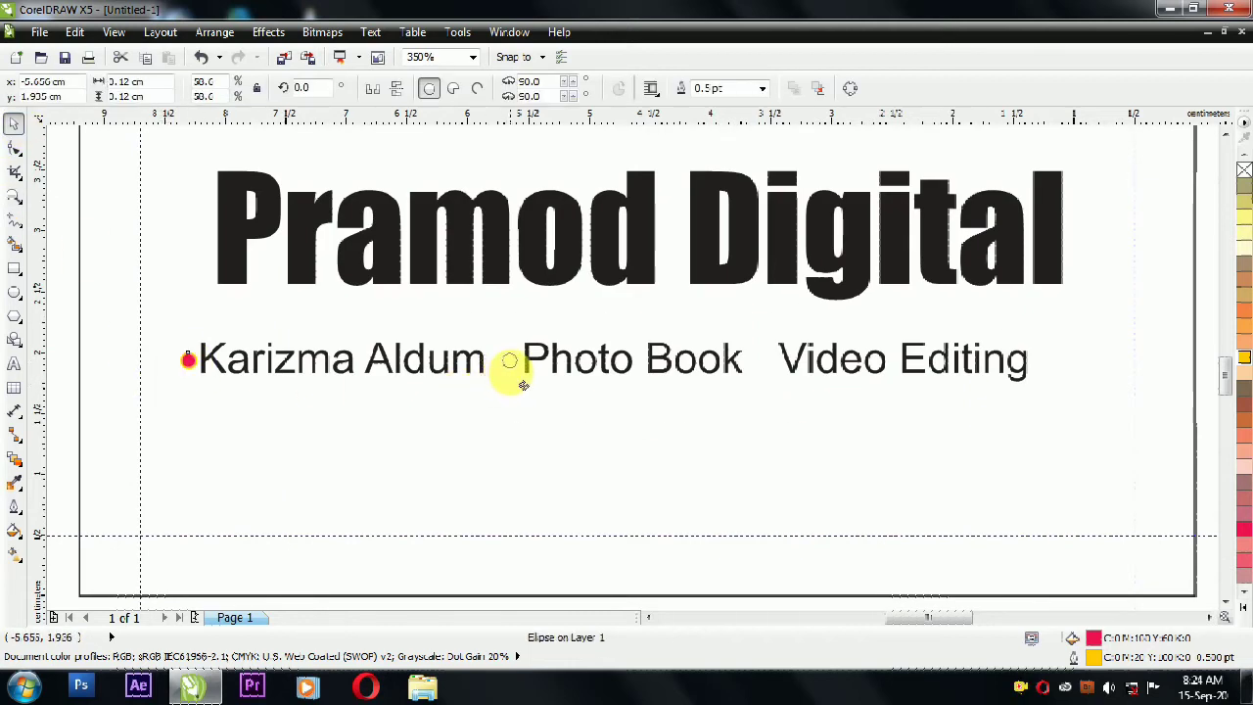
{"action": "left_click_drag", "start_coordinate": [509, 372], "coordinate": [764, 372]}
Step: Pull the card-sized rectangle's top edge down to the services line
{"action": "left_click", "coordinate": [134, 329]}
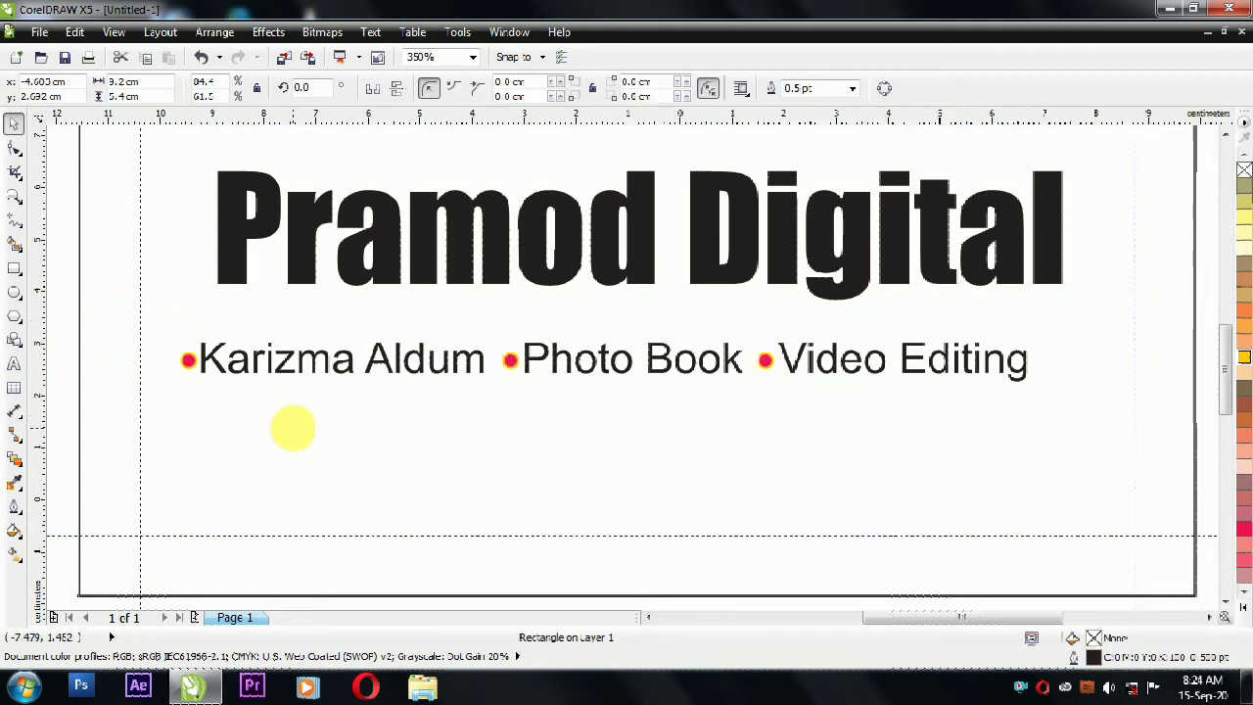
{"action": "scroll", "coordinate": [293, 428], "scroll_direction": "down", "scroll_amount": 3}
{"action": "left_click_drag", "start_coordinate": [440, 211], "coordinate": [494, 384]}
Step: Shrink the rectangle into a thin yellow band with no outline around the services
{"action": "left_click_drag", "start_coordinate": [440, 500], "coordinate": [491, 418]}
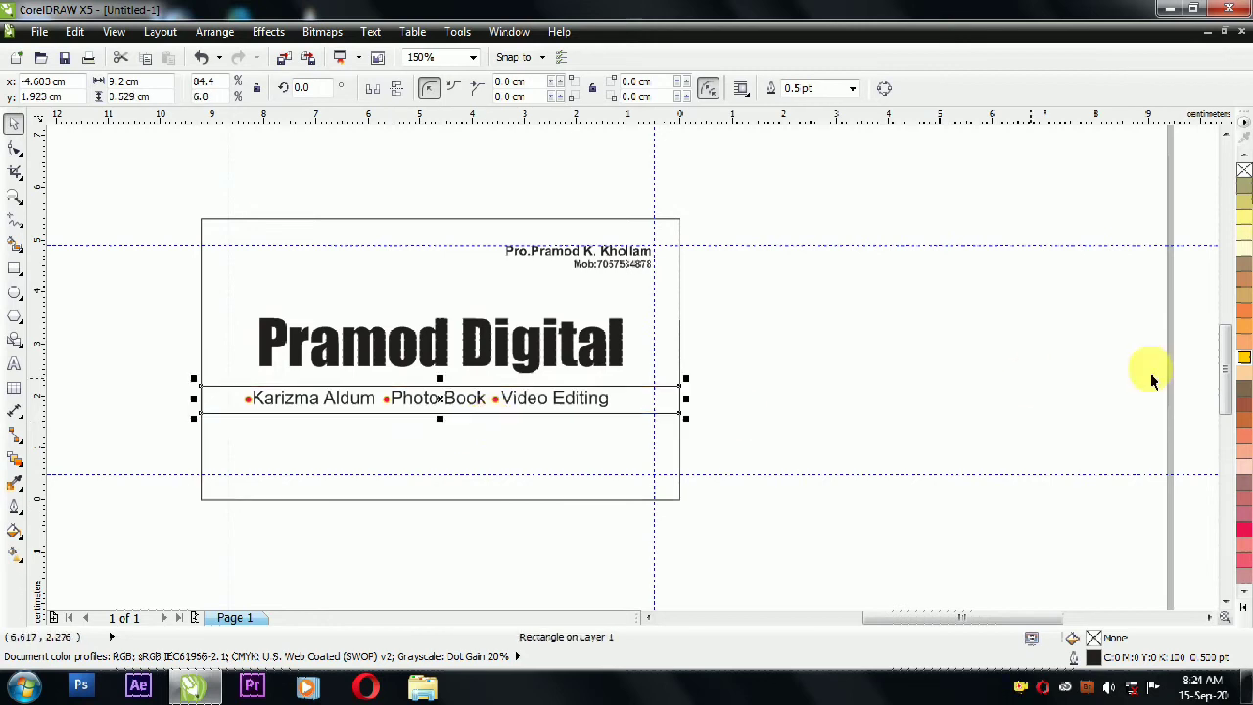
{"action": "left_click", "coordinate": [1244, 358]}
{"action": "right_click", "coordinate": [1244, 169]}
{"action": "left_click", "coordinate": [418, 295], "text": "shift"}
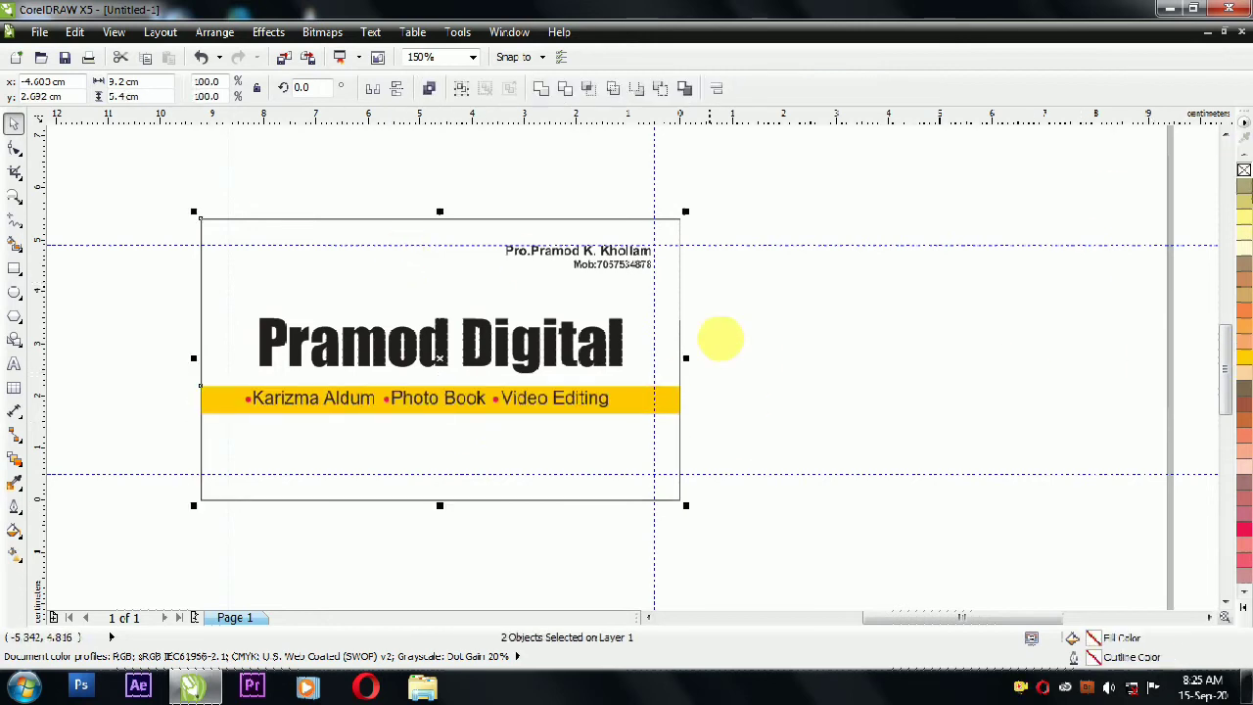
{"action": "left_click_drag", "start_coordinate": [721, 338], "coordinate": [153, 539]}
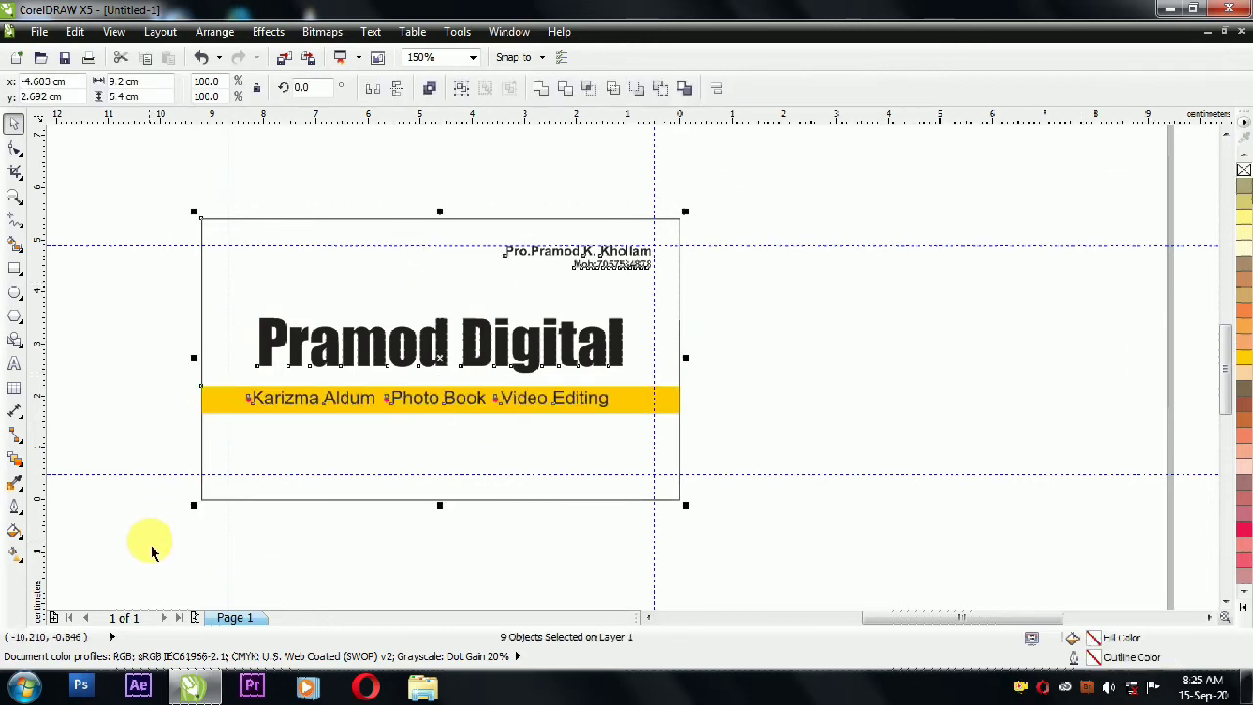
{"action": "key", "text": "shift+F2"}
Step: Set the title in Freehand521 BT, narrow it, and centre it on the card
{"action": "left_click", "coordinate": [372, 338]}
{"action": "left_click", "coordinate": [460, 89]}
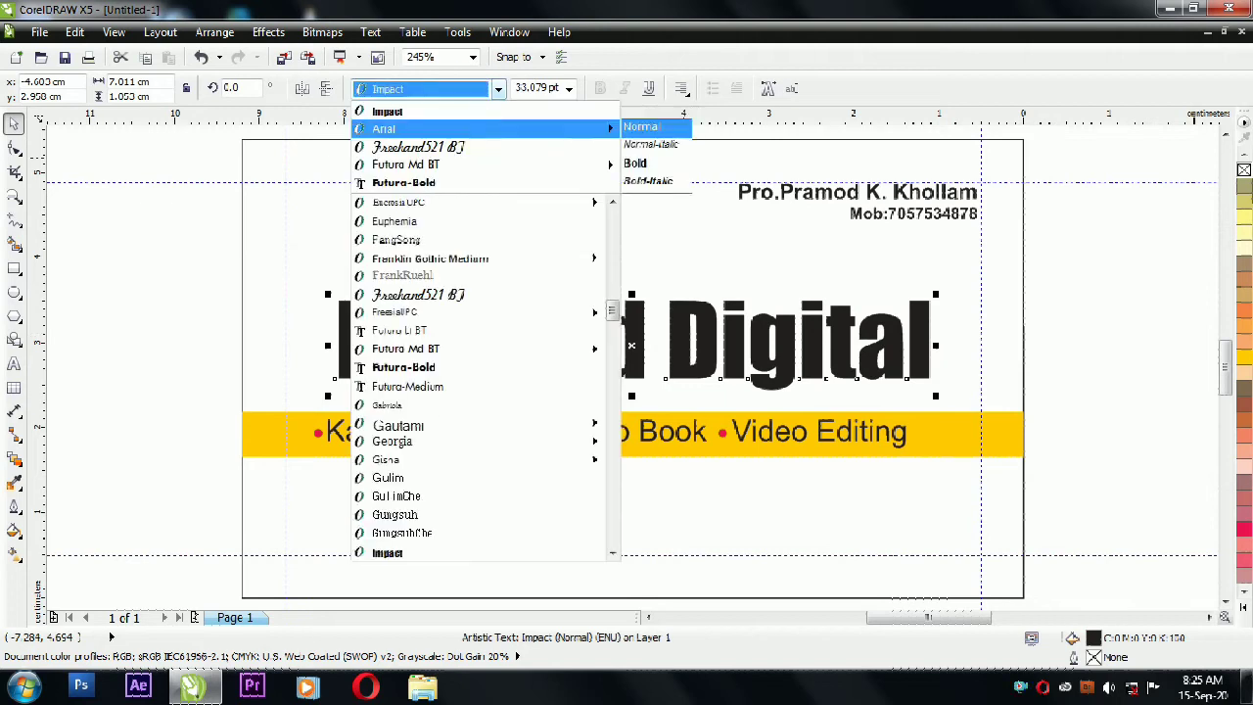
{"action": "left_click", "coordinate": [472, 150]}
{"action": "left_click_drag", "start_coordinate": [249, 353], "coordinate": [311, 382]}
{"action": "left_click", "coordinate": [457, 257], "text": "shift"}
{"action": "key", "text": "c"}
{"action": "left_click", "coordinate": [1132, 343]}
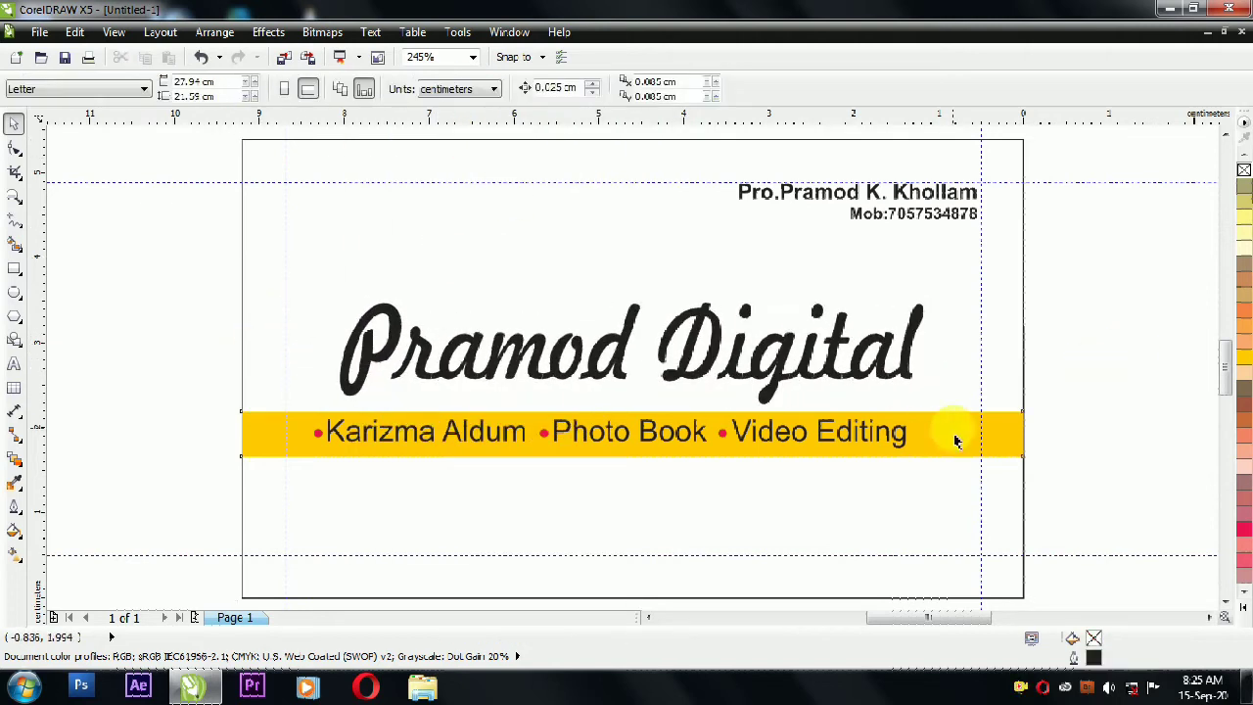
Step: Change the band to peach and colour the name text reddish-brown
{"action": "left_click", "coordinate": [951, 434]}
{"action": "left_click", "coordinate": [1243, 373]}
{"action": "left_click", "coordinate": [1012, 355]}
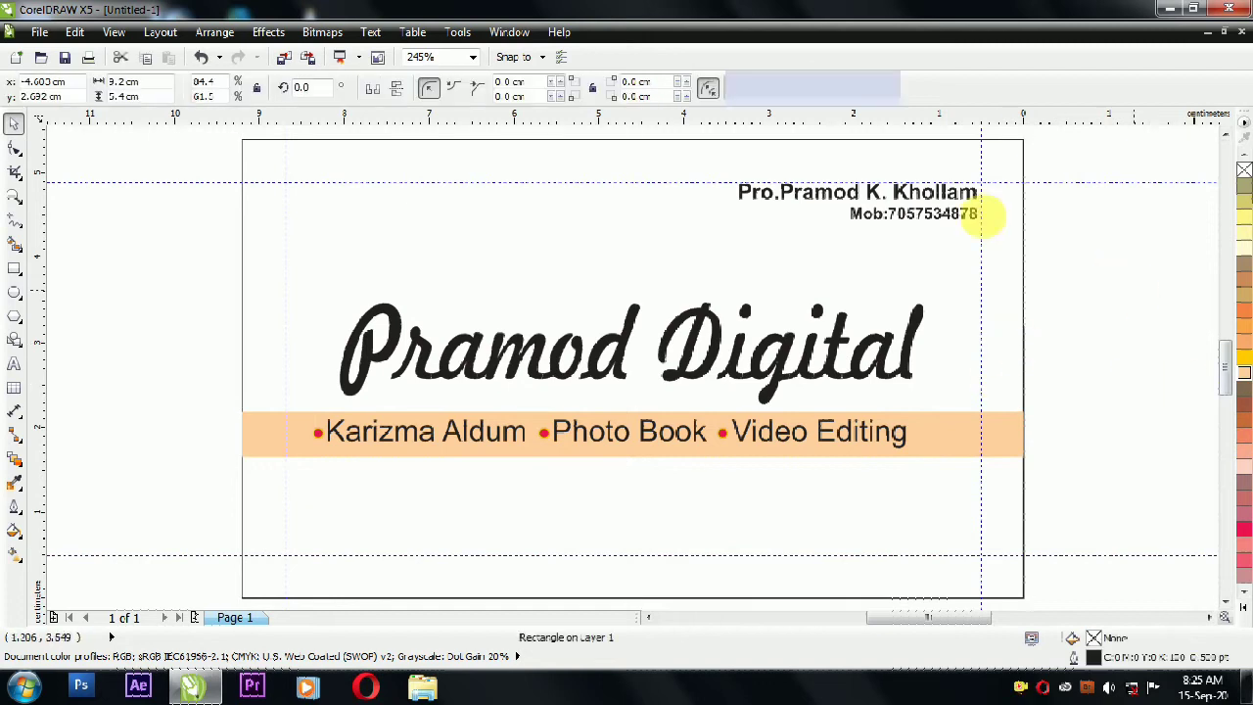
{"action": "left_click", "coordinate": [962, 198]}
{"action": "left_click", "coordinate": [1244, 396]}
{"action": "left_click", "coordinate": [1023, 354]}
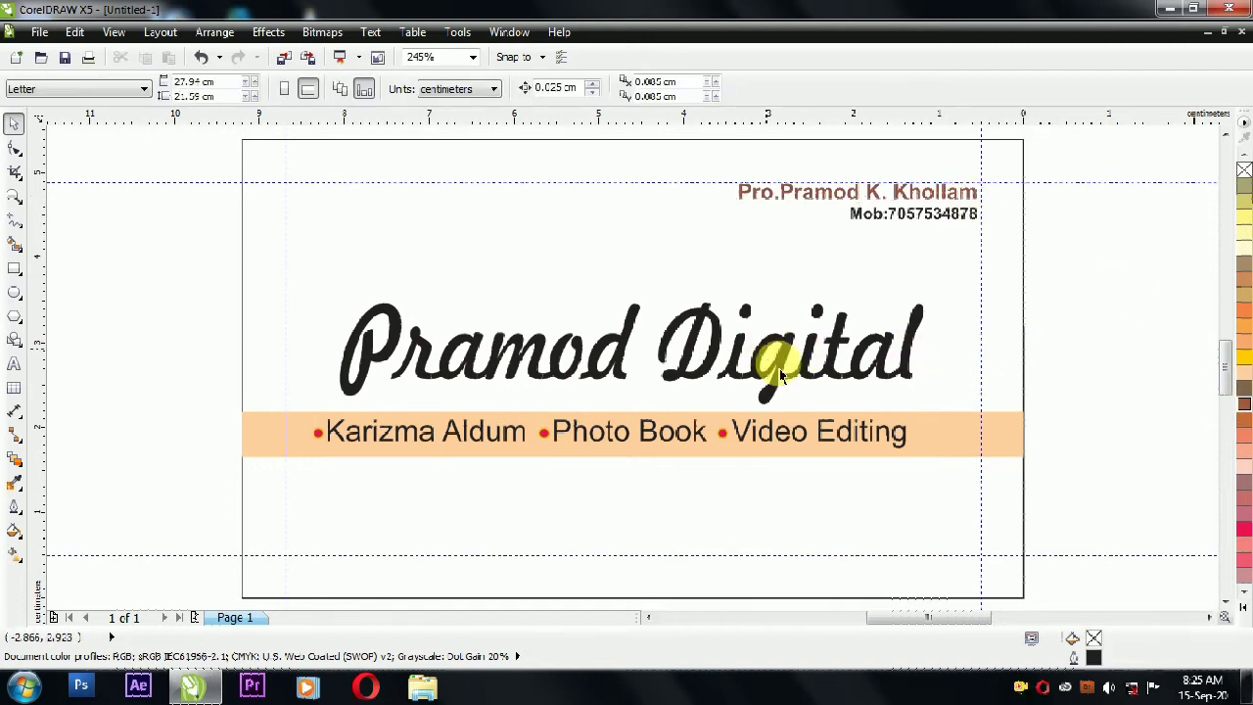
Step: Widen the title slightly and colour it crimson
{"action": "left_click", "coordinate": [773, 381]}
{"action": "left_click_drag", "start_coordinate": [923, 351], "coordinate": [939, 391]}
{"action": "mouse_move", "coordinate": [943, 296]}
{"action": "left_mouse_down"}
{"action": "mouse_move", "coordinate": [940, 316]}
{"action": "mouse_move", "coordinate": [927, 314]}
{"action": "mouse_move", "coordinate": [942, 316]}
{"action": "left_mouse_up"}
{"action": "key", "text": "ctrl+z"}
{"action": "left_click", "coordinate": [1245, 530]}
{"action": "left_click", "coordinate": [683, 387]}
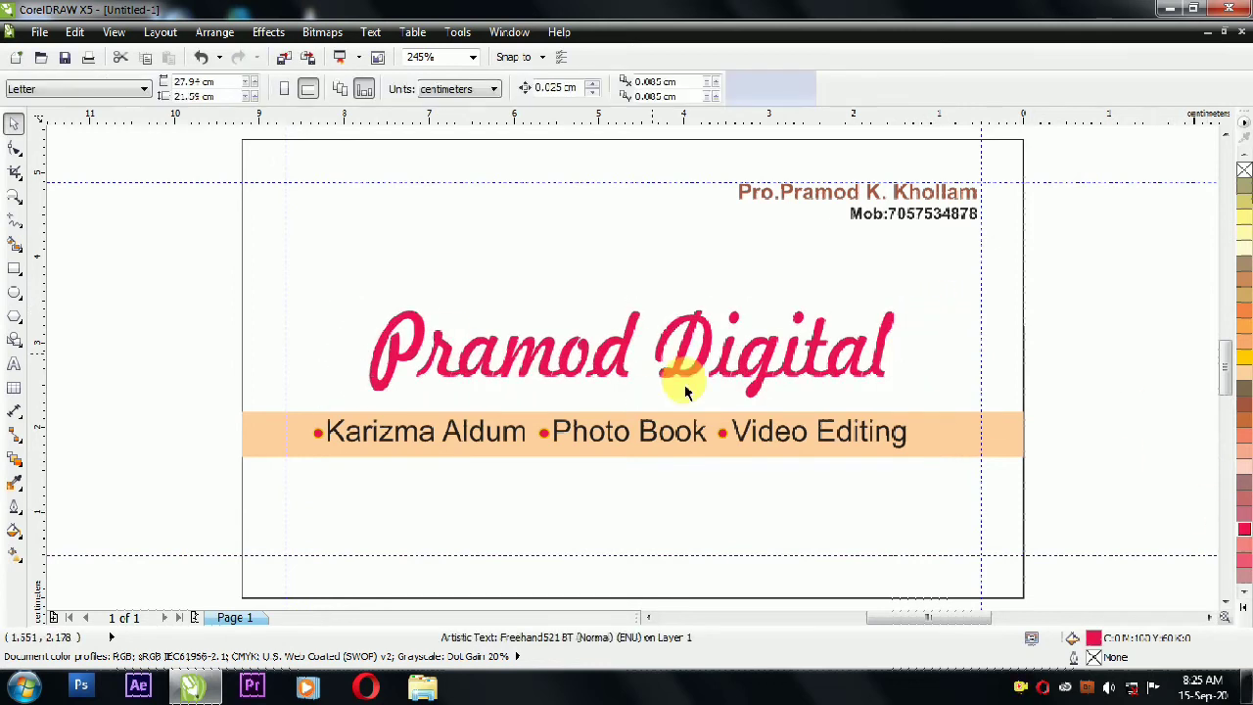
Step: Give the title a top-to-bottom crimson-to-black gradient fill
{"action": "left_click", "coordinate": [738, 352]}
{"action": "left_click", "coordinate": [15, 556]}
{"action": "left_click_drag", "start_coordinate": [420, 321], "coordinate": [419, 373]}
{"action": "left_click", "coordinate": [236, 90]}
{"action": "left_click_drag", "start_coordinate": [293, 176], "coordinate": [286, 233]}
{"action": "left_click", "coordinate": [279, 224]}
{"action": "left_click", "coordinate": [15, 123]}
{"action": "left_click", "coordinate": [87, 205]}
Step: Bold the services text, group it with the dots, and centre the group in the band
{"action": "left_click", "coordinate": [392, 433]}
{"action": "left_click", "coordinate": [600, 88]}
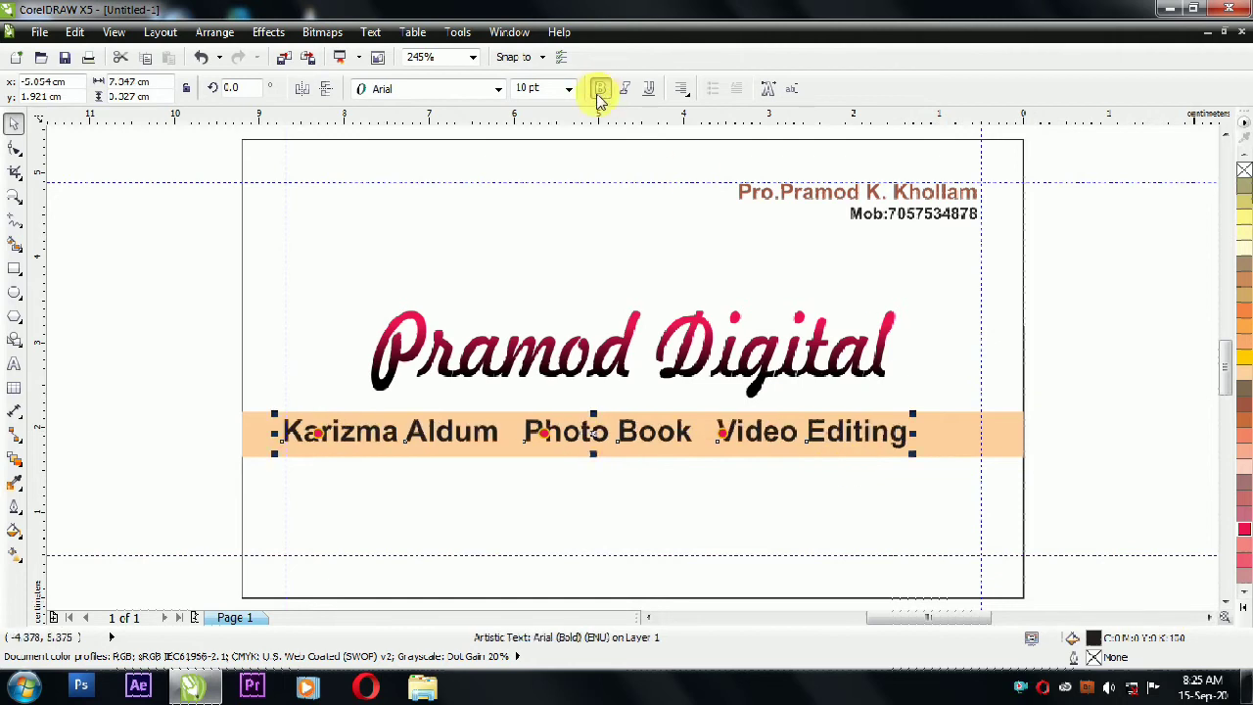
{"action": "left_click", "coordinate": [1110, 399]}
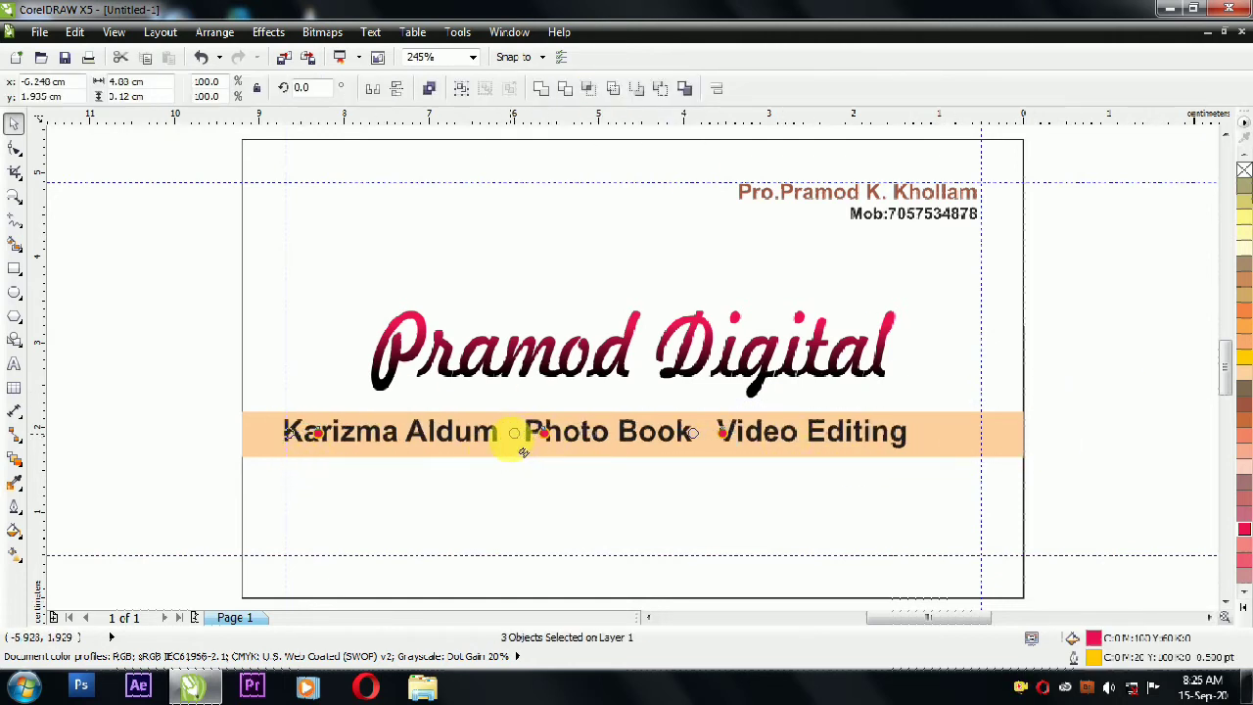
{"action": "left_click", "coordinate": [286, 432]}
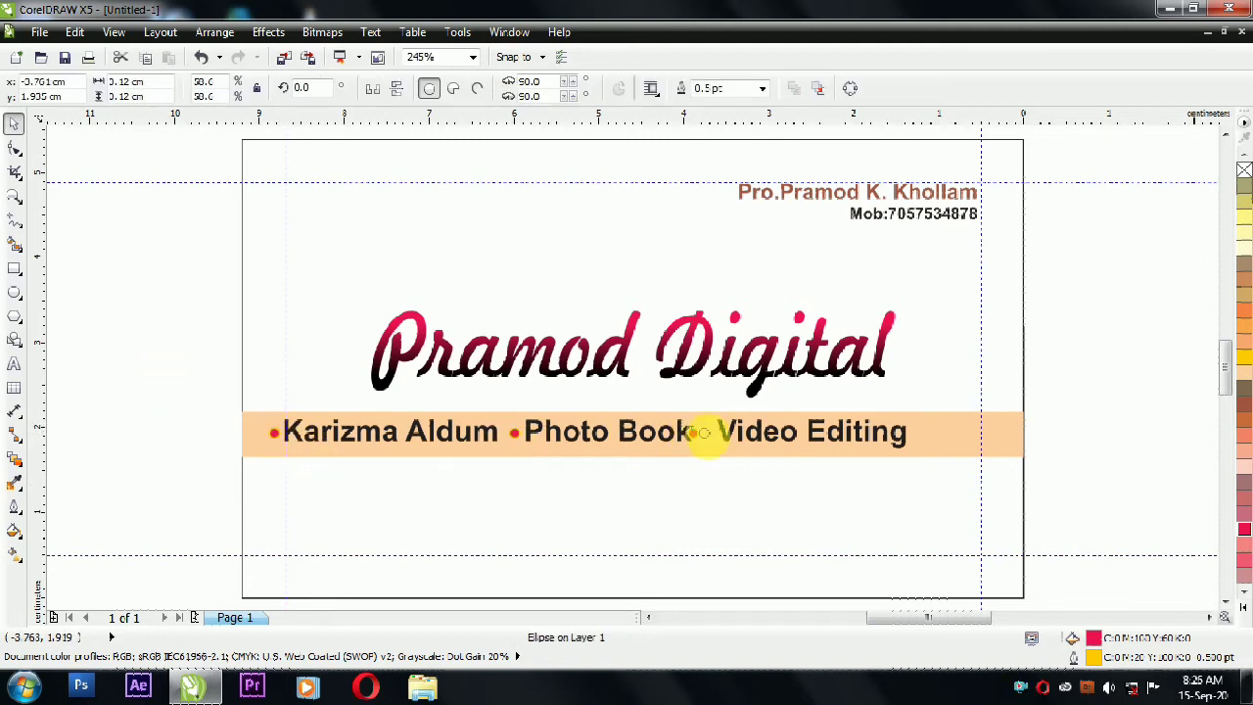
{"action": "left_click_drag", "start_coordinate": [1089, 407], "coordinate": [249, 453]}
{"action": "left_click", "coordinate": [461, 89]}
{"action": "left_click", "coordinate": [947, 423], "text": "shift"}
{"action": "key", "text": "c"}
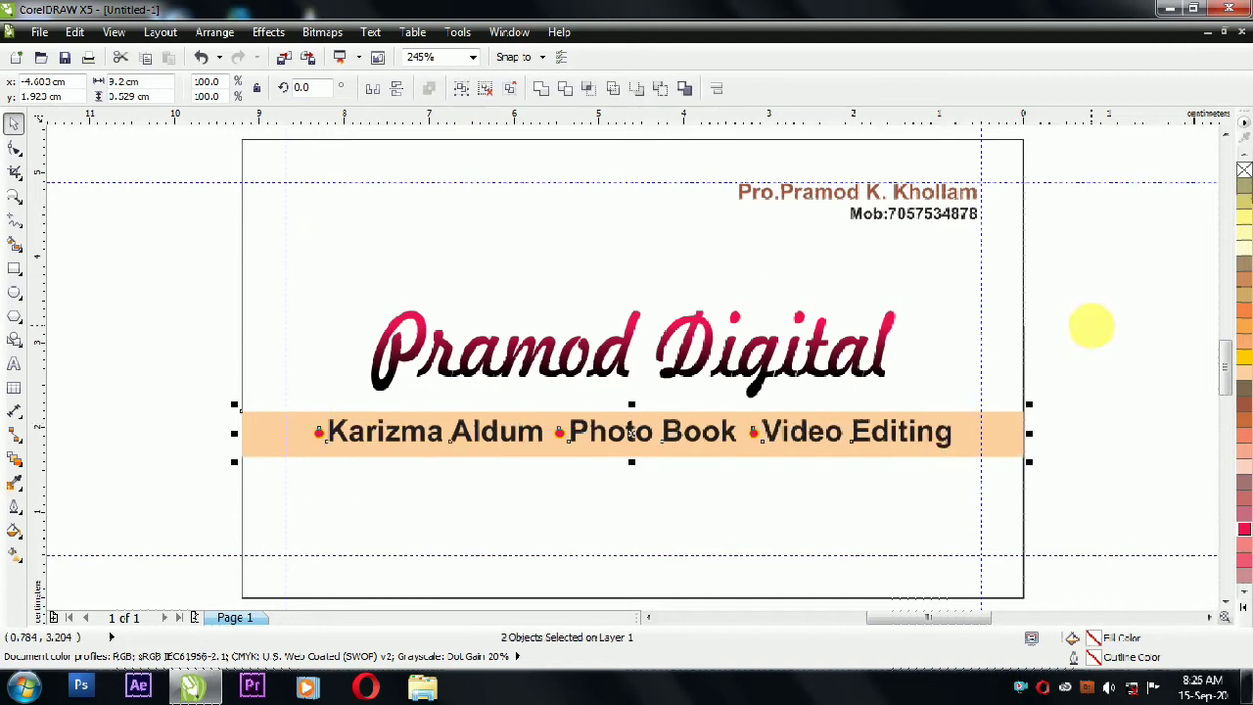
{"action": "left_click", "coordinate": [1071, 369]}
{"action": "left_click", "coordinate": [534, 448]}
Step: Delete the extra card-sized rectangle
{"action": "left_click", "coordinate": [891, 294]}
{"action": "left_click", "coordinate": [633, 139]}
{"action": "left_click_drag", "start_coordinate": [632, 130], "coordinate": [655, 496]}
{"action": "left_click_drag", "start_coordinate": [631, 600], "coordinate": [652, 512]}
{"action": "key", "text": "ctrl+z"}
{"action": "key", "text": "Page_Down"}
{"action": "left_click", "coordinate": [722, 458]}
{"action": "key", "text": "Delete"}
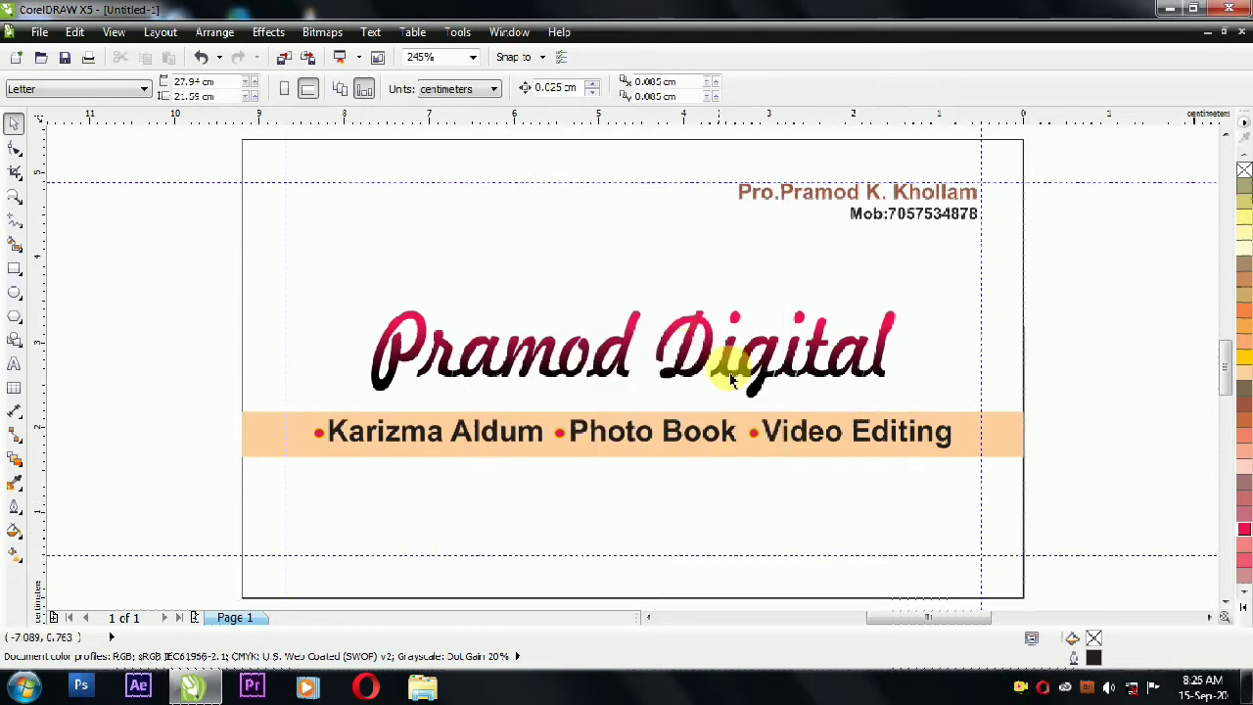
Step: Place a copy of the name text below the peach band
{"action": "left_click", "coordinate": [708, 434]}
{"action": "left_click", "coordinate": [854, 201]}
{"action": "left_click_drag", "start_coordinate": [855, 200], "coordinate": [636, 482]}
{"action": "left_click", "coordinate": [680, 89]}
{"action": "left_click", "coordinate": [701, 149]}
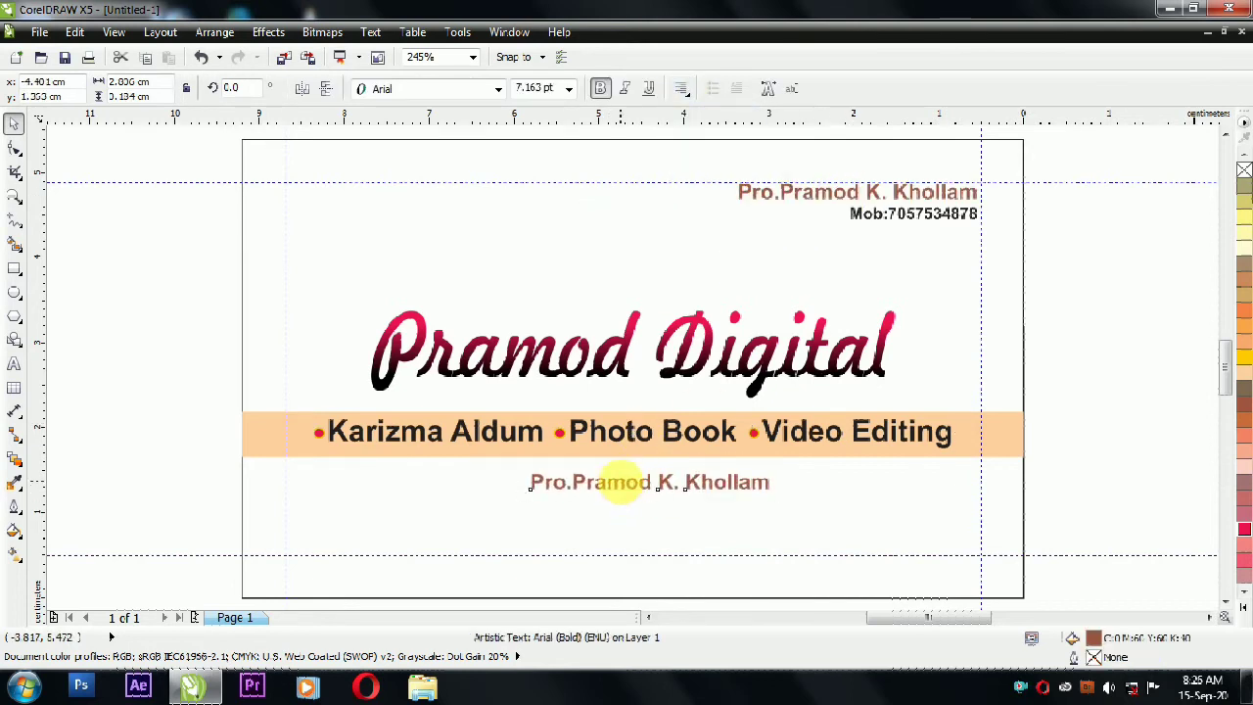
{"action": "double_click", "coordinate": [621, 481]}
{"action": "key", "text": "ctrl+a"}
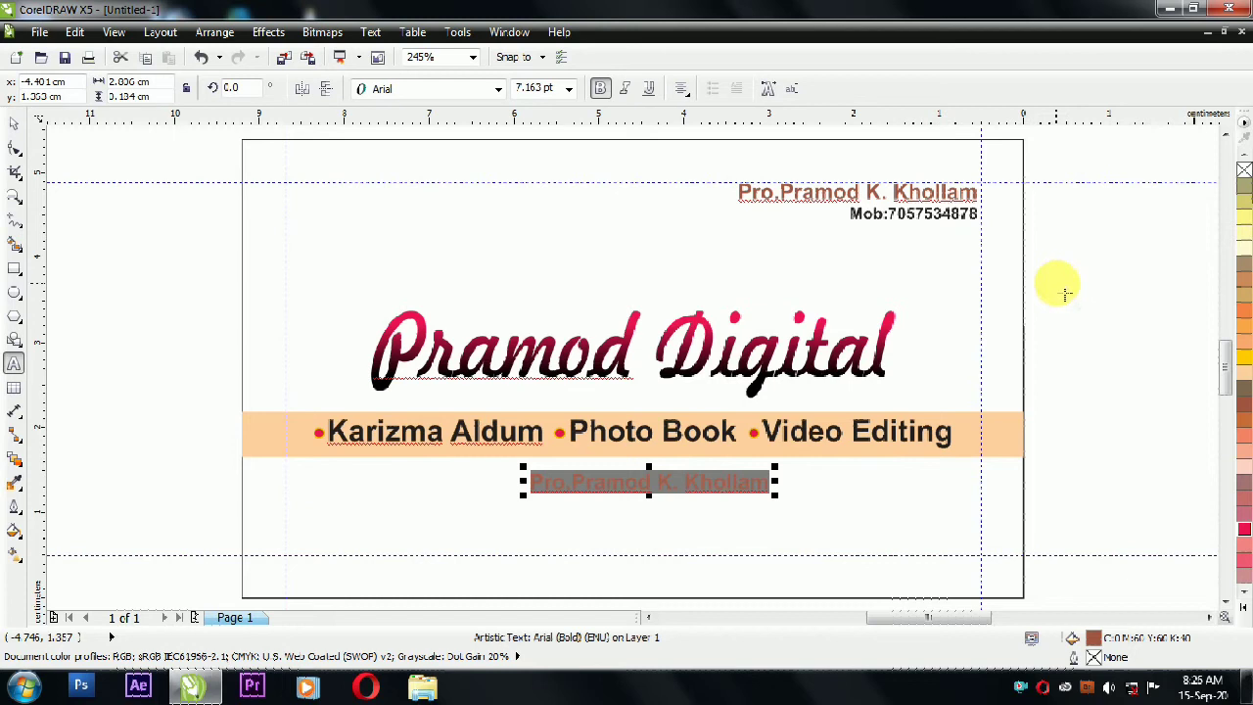
{"action": "key", "text": "Delete"}
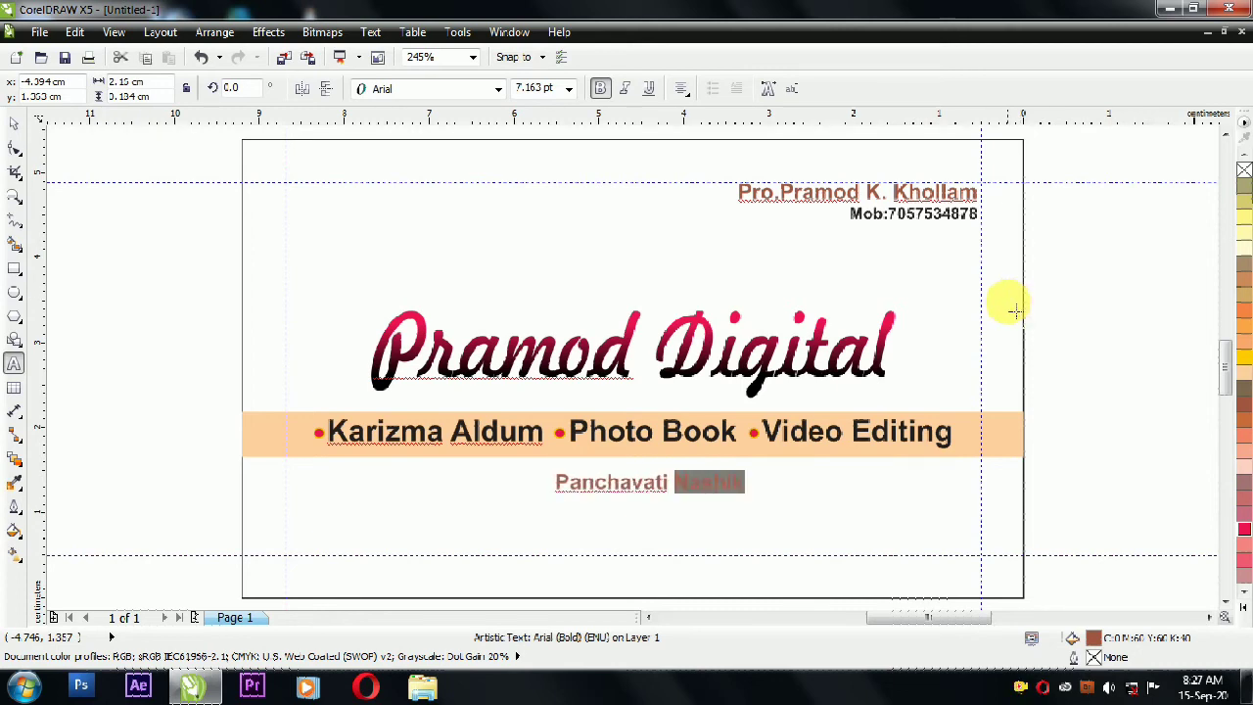
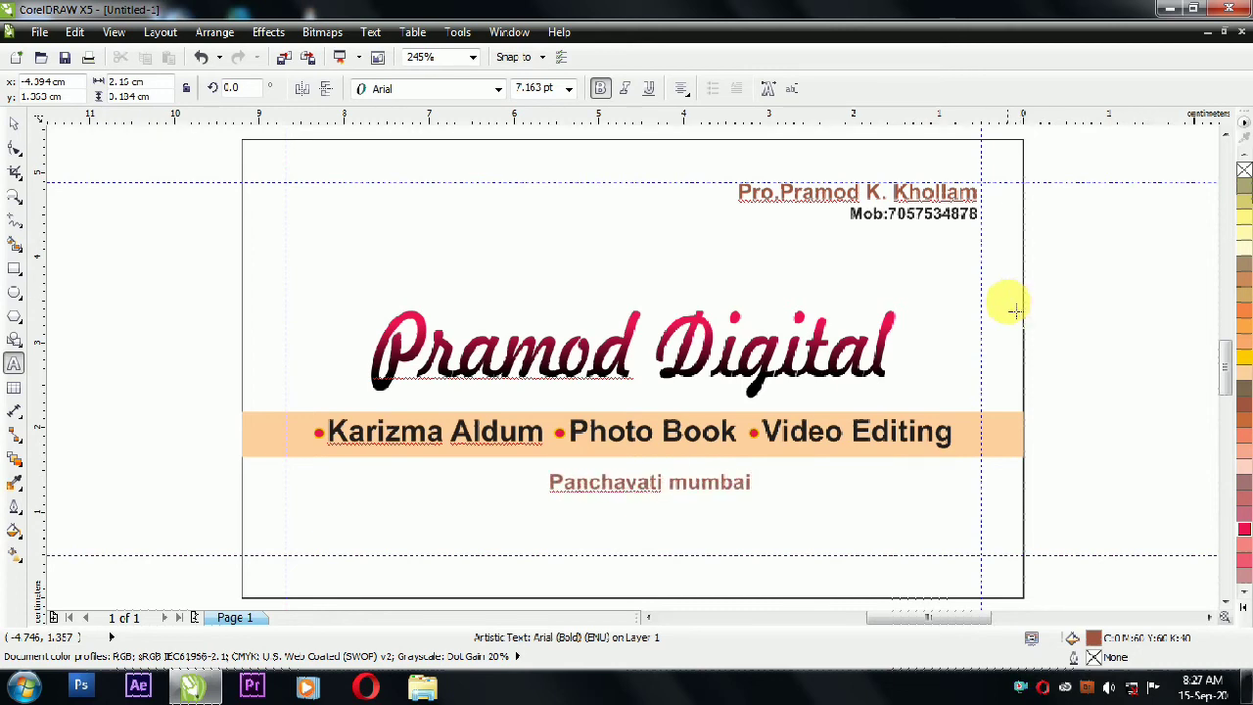
{"action": "key", "text": "ctrl+shift+Right"}
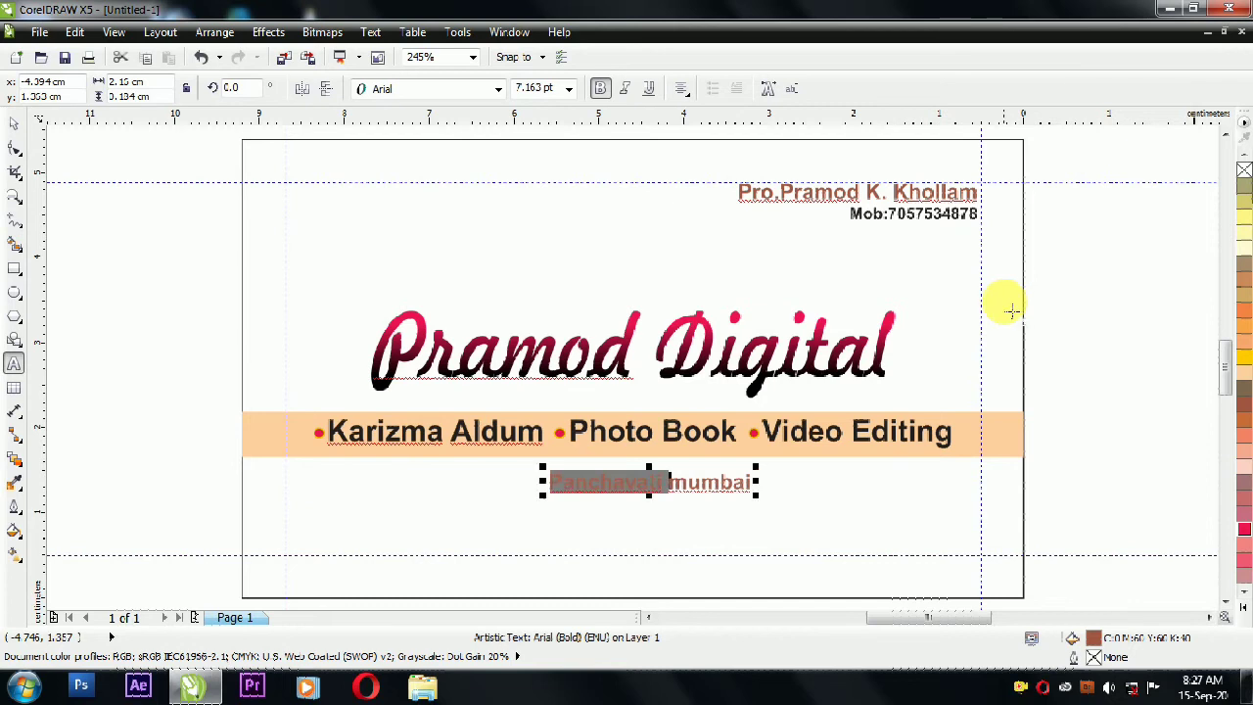
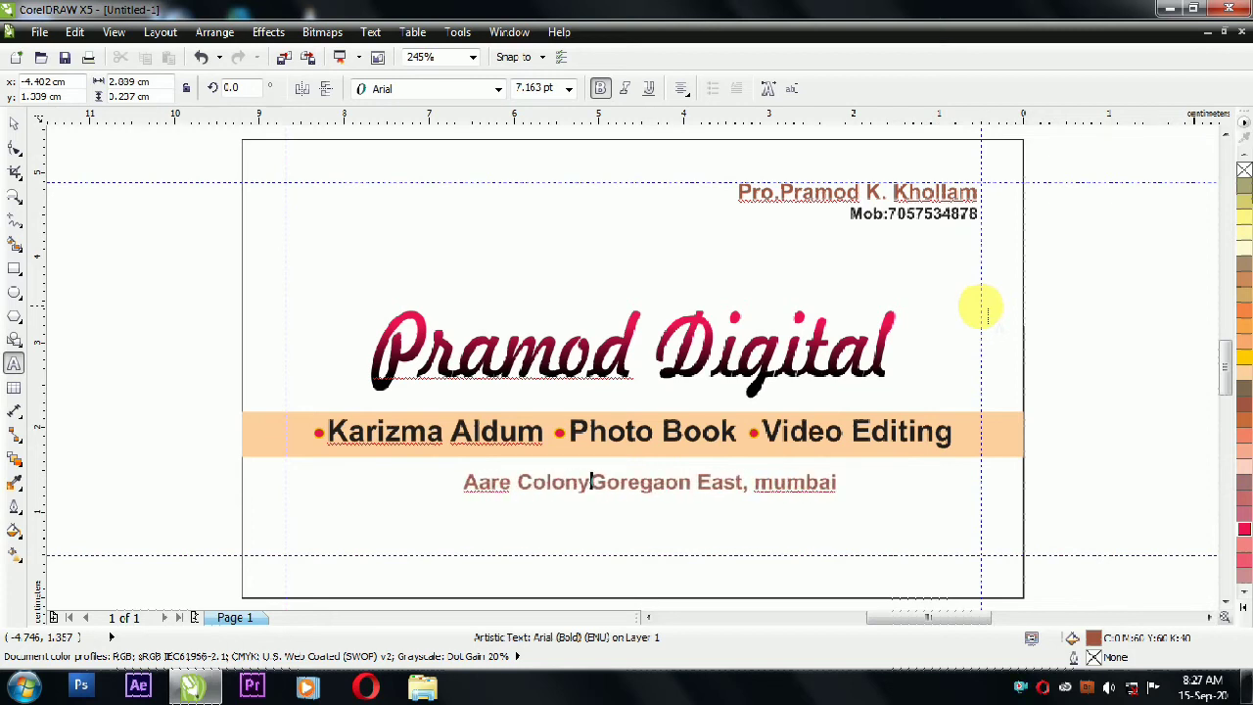
{"action": "key", "text": "Escape"}
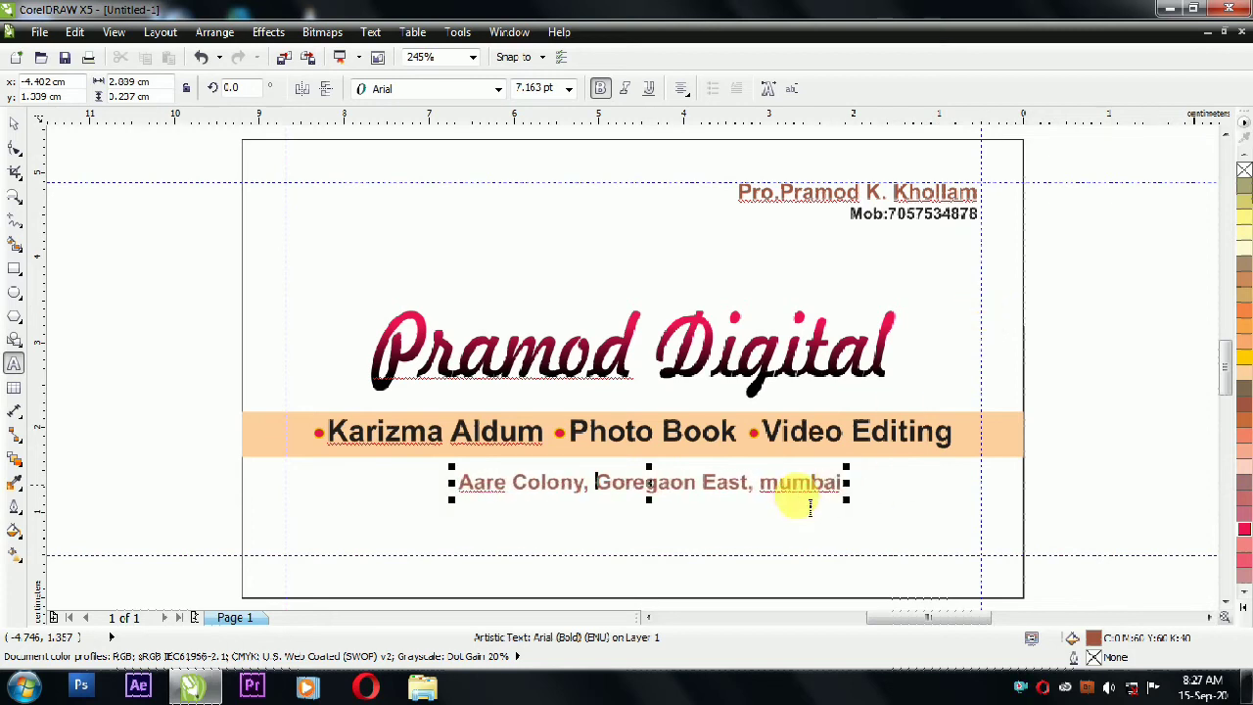
Step: Colour the address line black and centre it horizontally on the card
{"action": "left_click", "coordinate": [14, 130]}
{"action": "left_click", "coordinate": [1244, 603]}
{"action": "left_click", "coordinate": [1236, 163]}
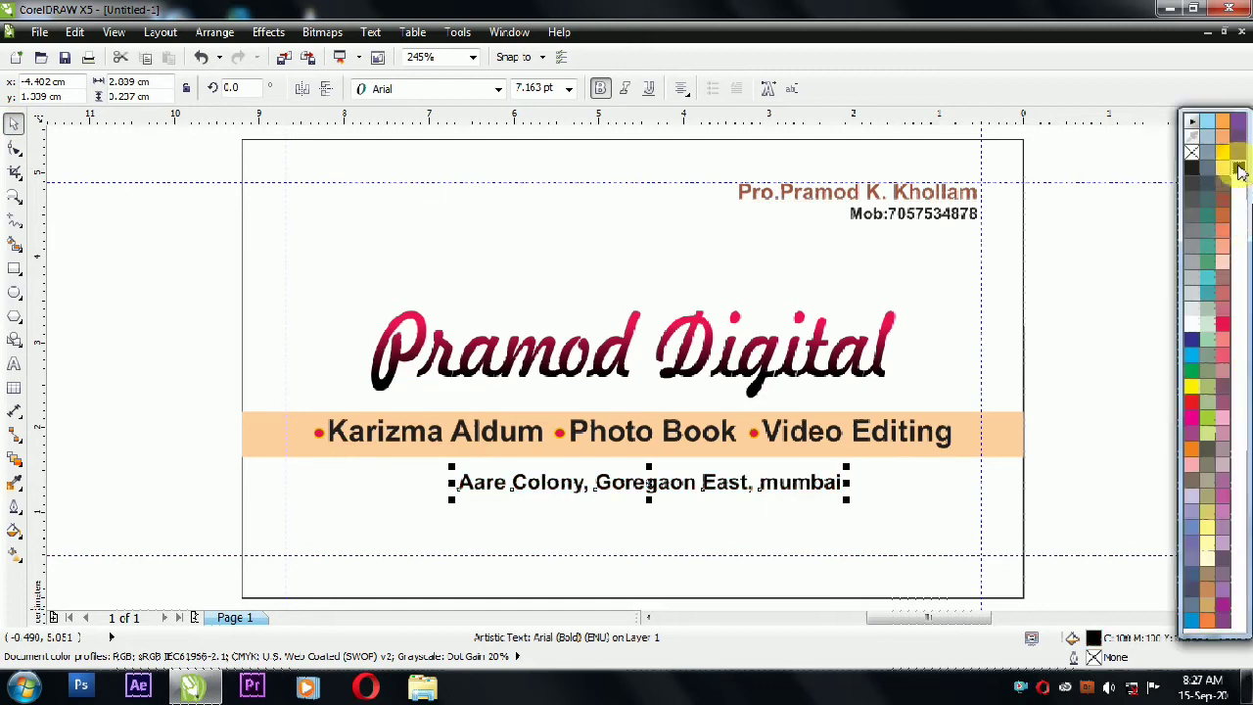
{"action": "left_click", "coordinate": [563, 470]}
{"action": "left_click_drag", "start_coordinate": [614, 489], "coordinate": [591, 483]}
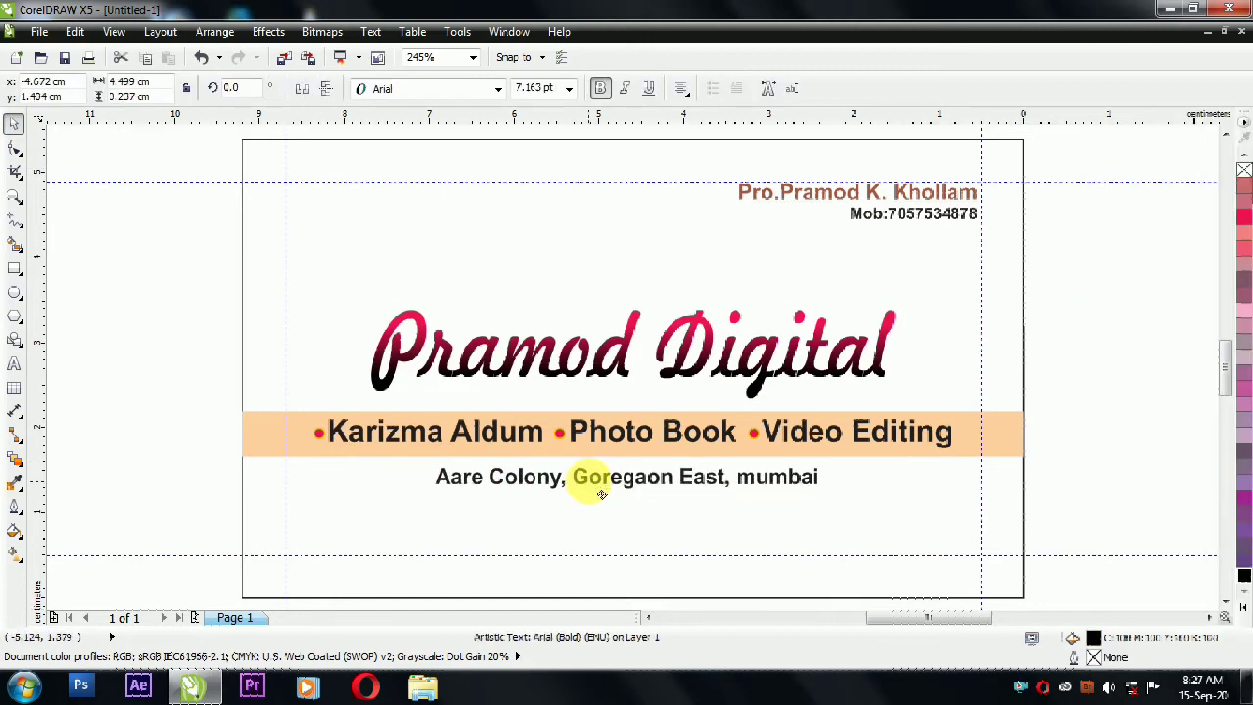
{"action": "left_click", "coordinate": [595, 537], "text": "shift"}
{"action": "key", "text": "c"}
{"action": "key", "text": "Escape"}
Step: Move the address, the services band and the Pramod Digital title further down the card
{"action": "left_click", "coordinate": [525, 490]}
{"action": "left_click_drag", "start_coordinate": [635, 482], "coordinate": [638, 540]}
{"action": "left_click_drag", "start_coordinate": [1066, 386], "coordinate": [196, 466]}
{"action": "left_click_drag", "start_coordinate": [419, 448], "coordinate": [416, 493]}
{"action": "left_click", "coordinate": [558, 380]}
{"action": "left_click_drag", "start_coordinate": [556, 374], "coordinate": [558, 417]}
{"action": "left_click", "coordinate": [131, 306]}
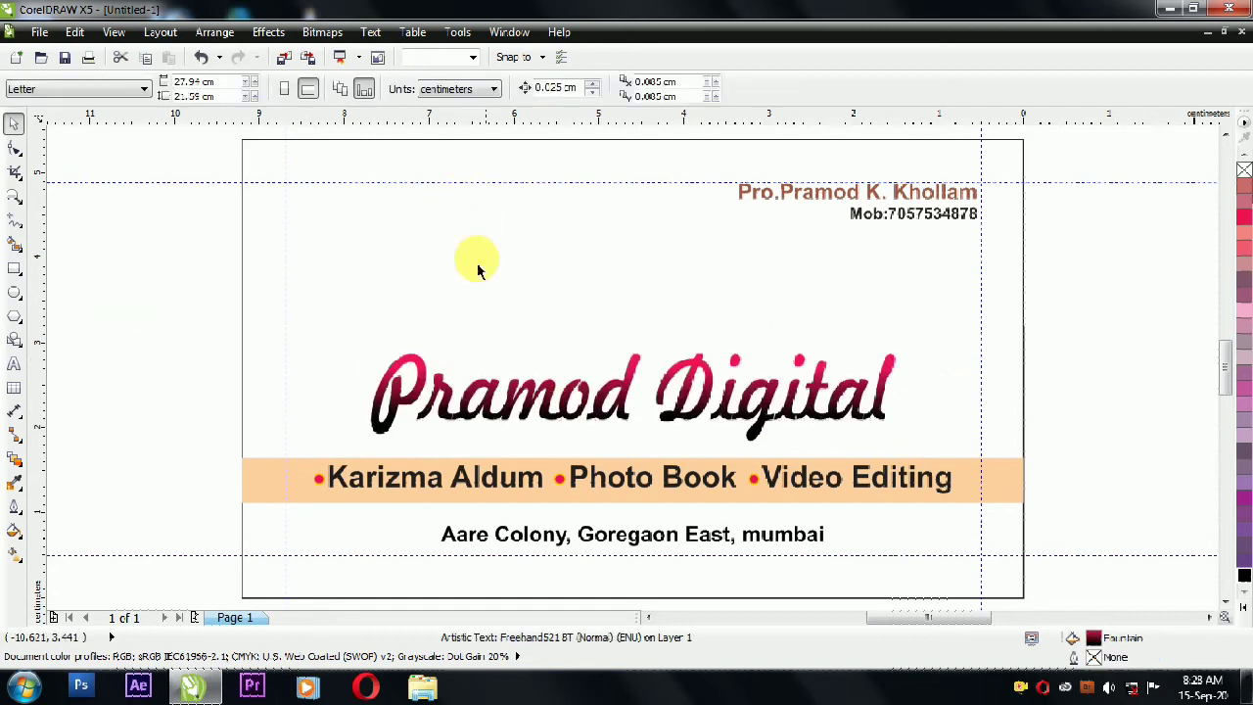
Step: Save the drawing as 'v card' in the Malad folder on drive PRATIKSHA (E:)
{"action": "left_click", "coordinate": [63, 57]}
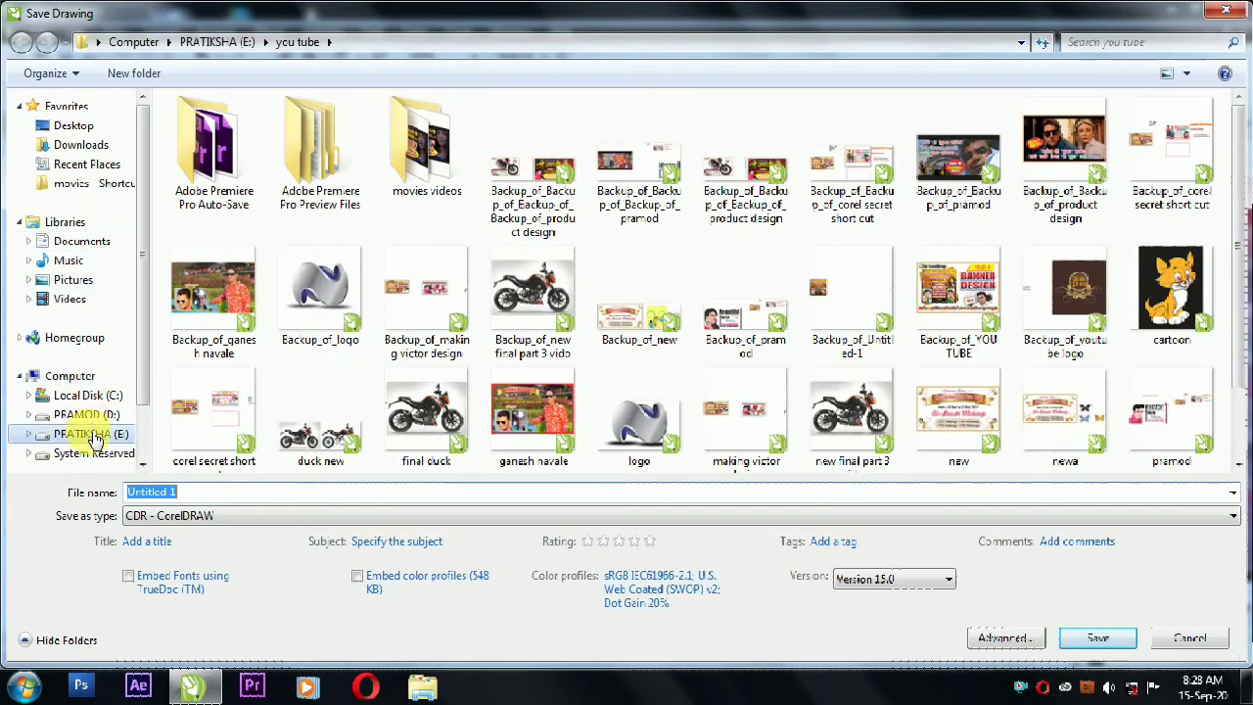
{"action": "left_click", "coordinate": [93, 435]}
{"action": "left_click", "coordinate": [754, 294]}
{"action": "left_click", "coordinate": [536, 336]}
{"action": "mouse_move", "coordinate": [1241, 205]}
{"action": "left_mouse_down"}
{"action": "mouse_move", "coordinate": [1243, 280]}
{"action": "mouse_move", "coordinate": [1244, 193]}
{"action": "left_mouse_up"}
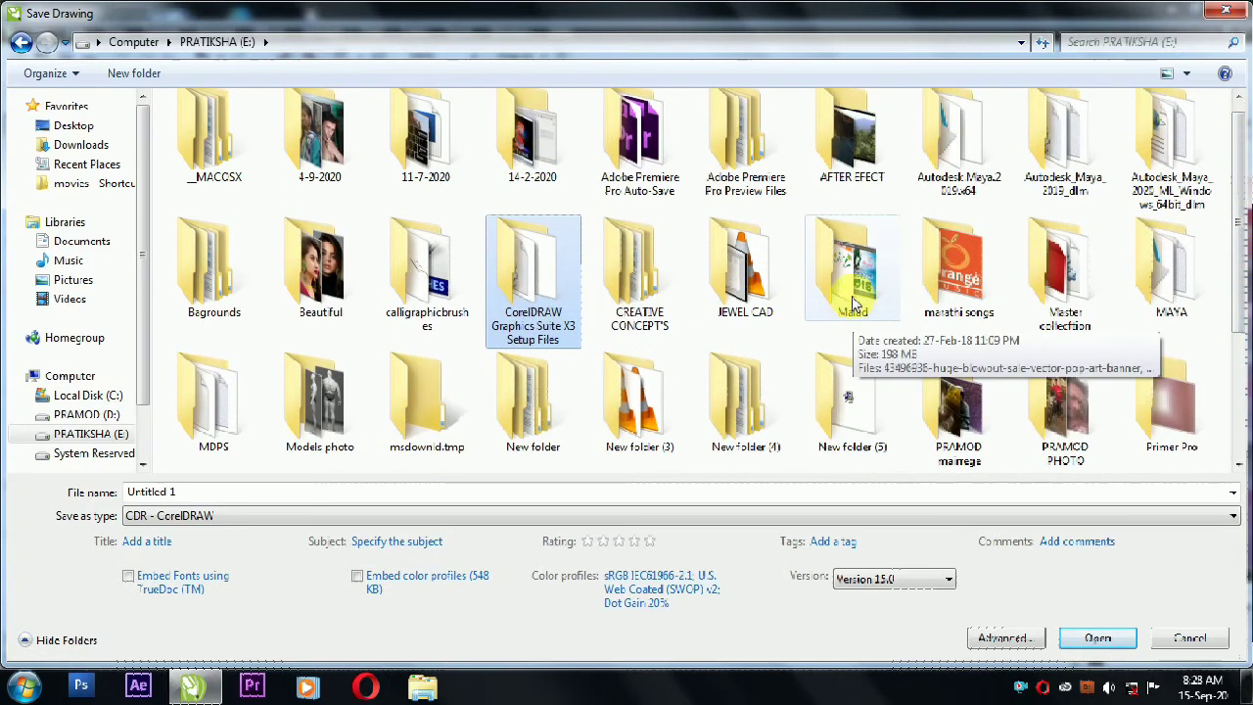
{"action": "left_click", "coordinate": [856, 286]}
{"action": "double_click", "coordinate": [856, 286]}
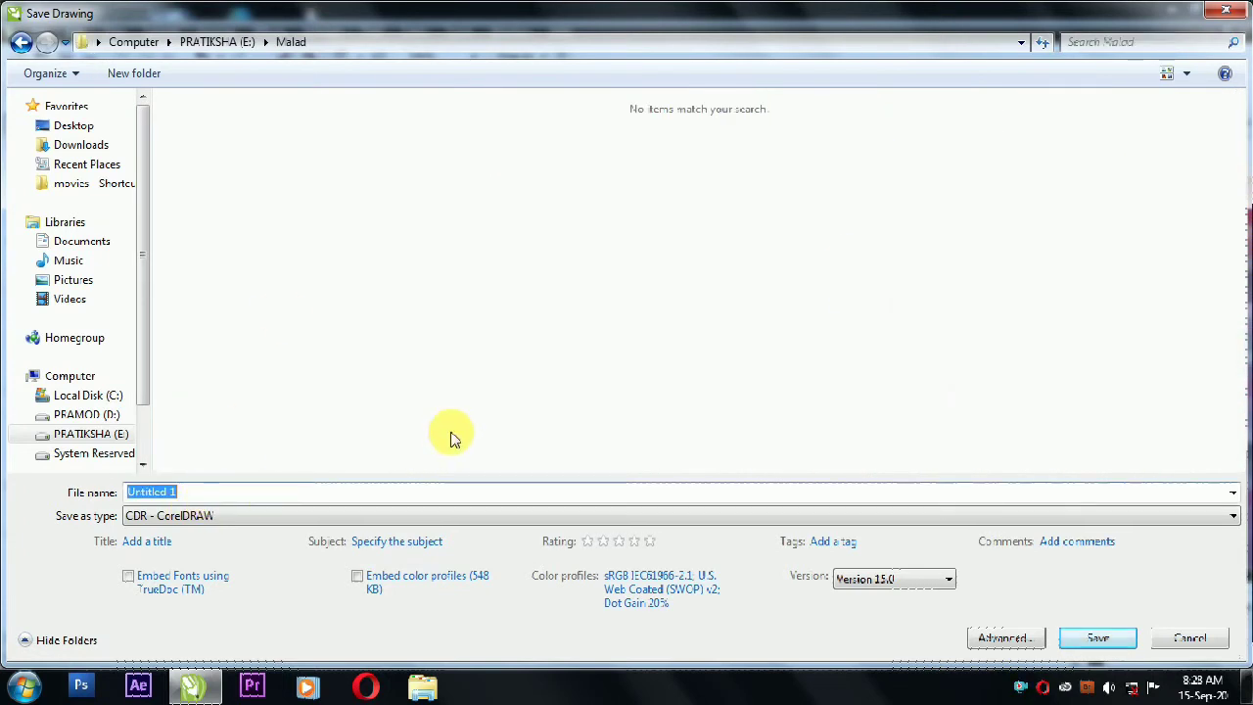
{"action": "type", "text": "v card"}
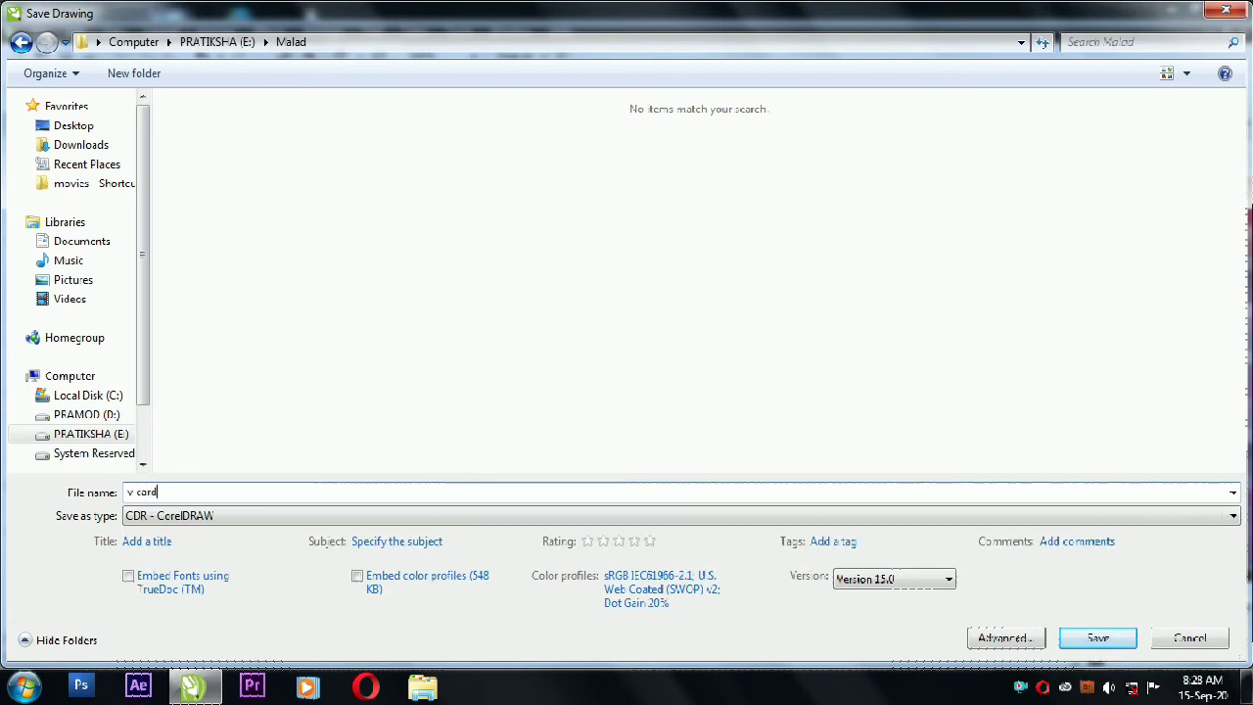
{"action": "key", "text": "Return"}
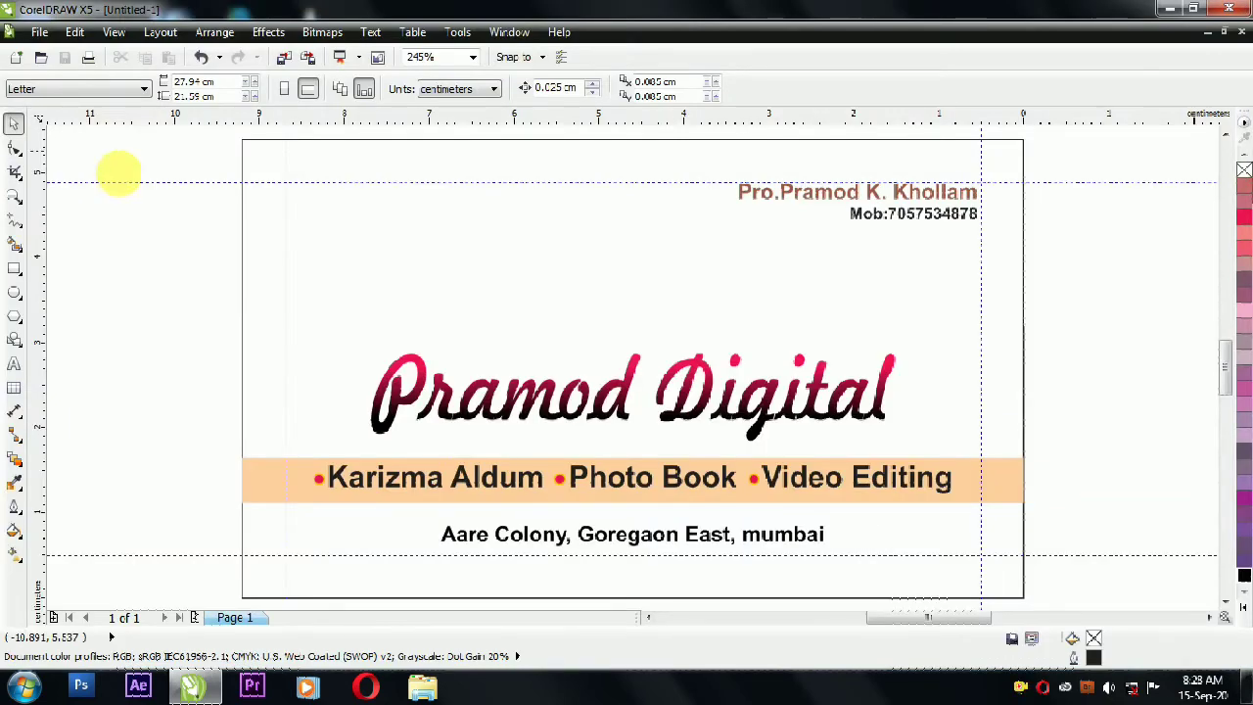
Step: Import the logo file from E:\you tube and place it left of the card
{"action": "left_click", "coordinate": [284, 61]}
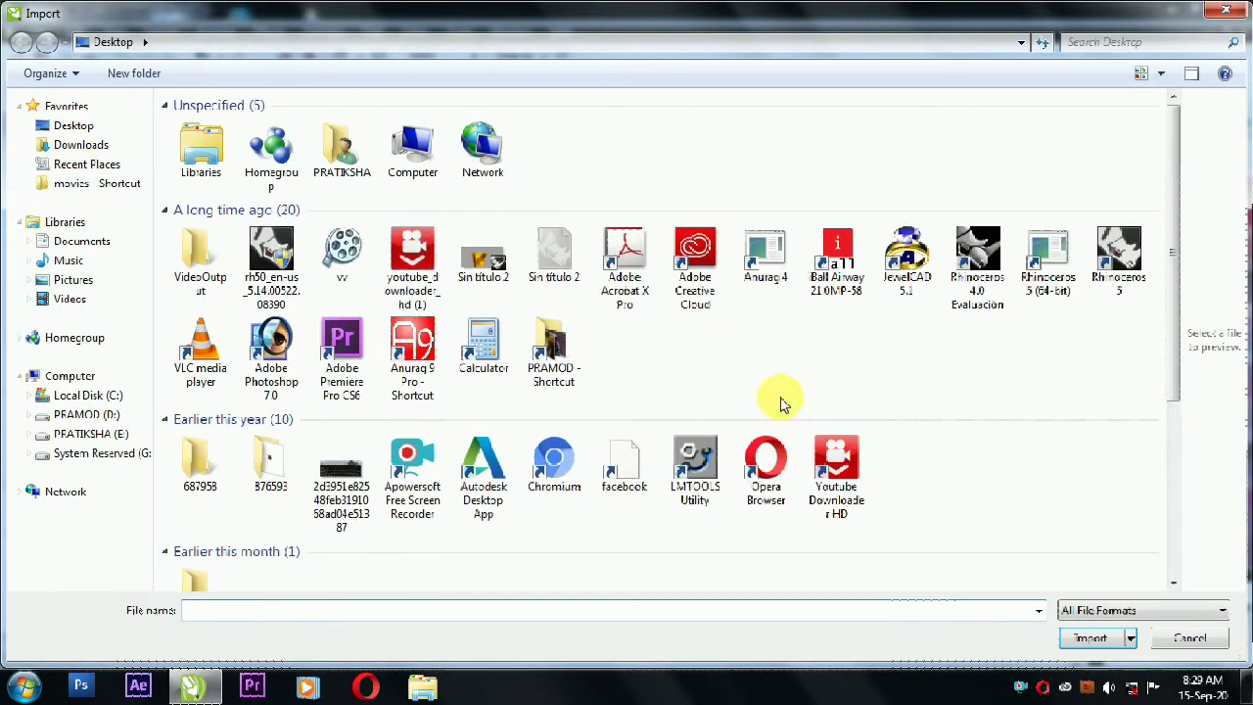
{"action": "scroll", "coordinate": [103, 323], "scroll_direction": "down", "scroll_amount": 3}
{"action": "left_click", "coordinate": [101, 437]}
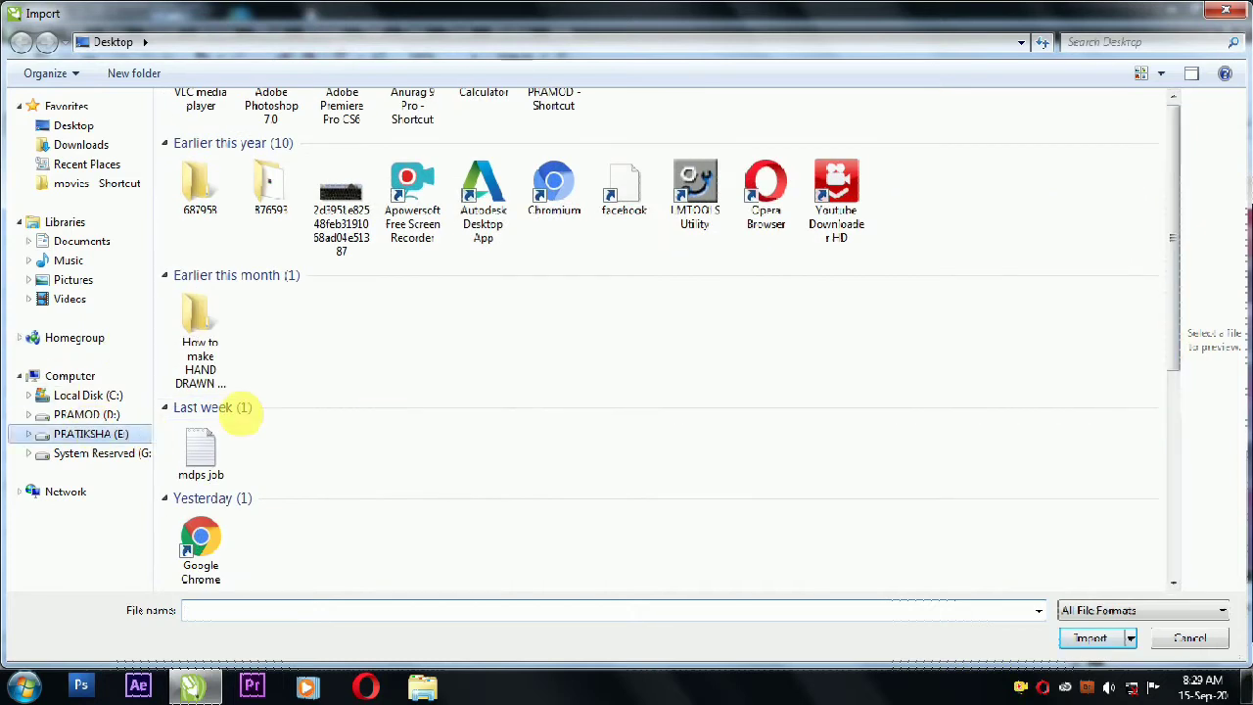
{"action": "scroll", "coordinate": [1178, 281], "scroll_direction": "down", "scroll_amount": 2}
{"action": "left_click_drag", "start_coordinate": [1178, 281], "coordinate": [1190, 434]}
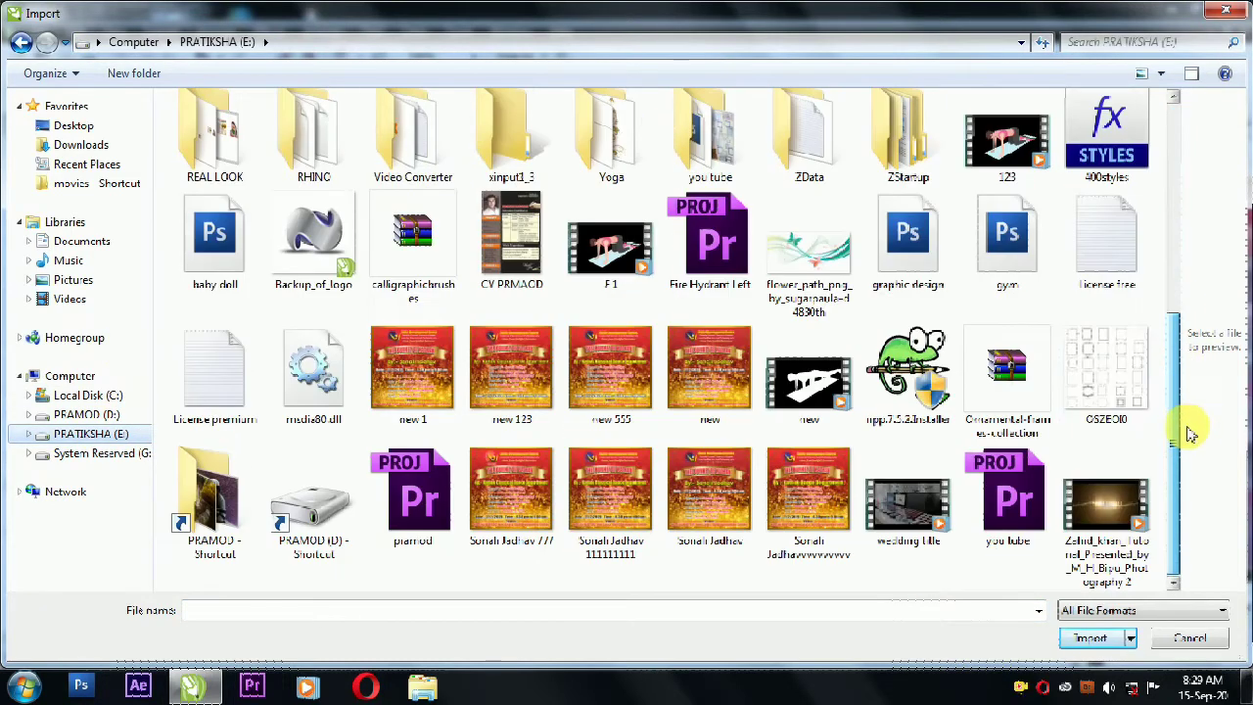
{"action": "double_click", "coordinate": [703, 137]}
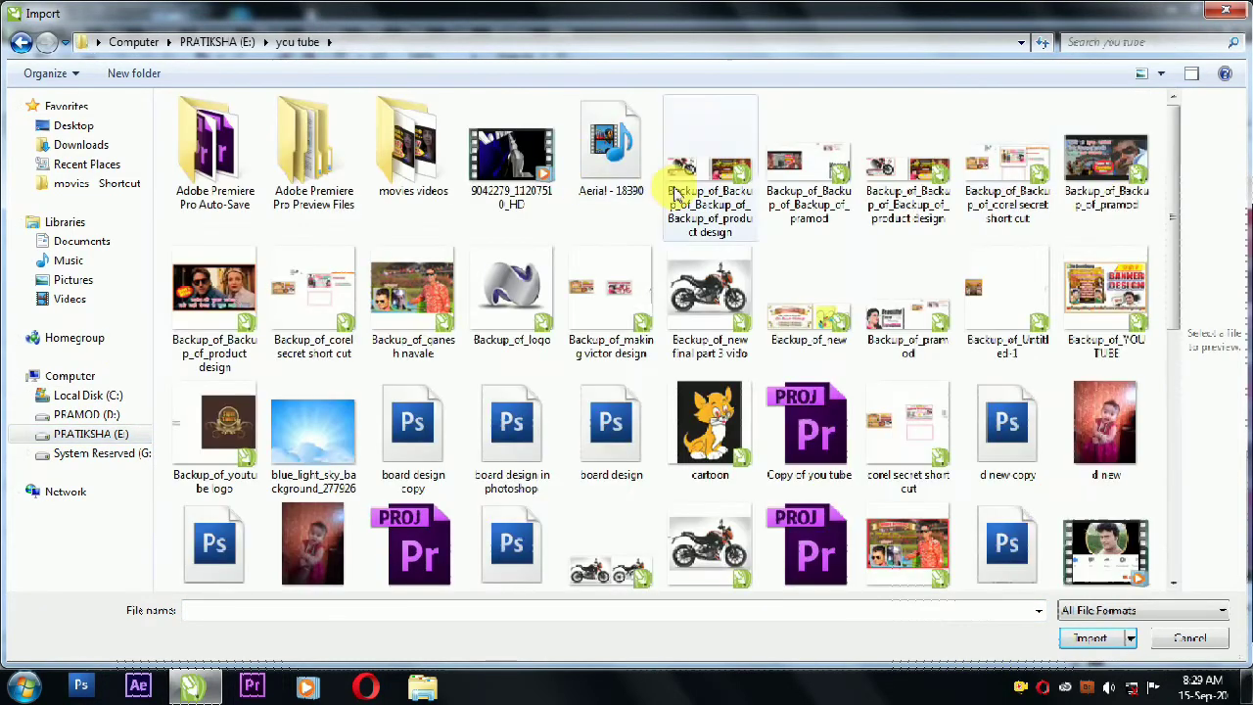
{"action": "scroll", "coordinate": [1180, 173], "scroll_direction": "down", "scroll_amount": 1}
{"action": "scroll", "coordinate": [1180, 177], "scroll_direction": "down", "scroll_amount": 5}
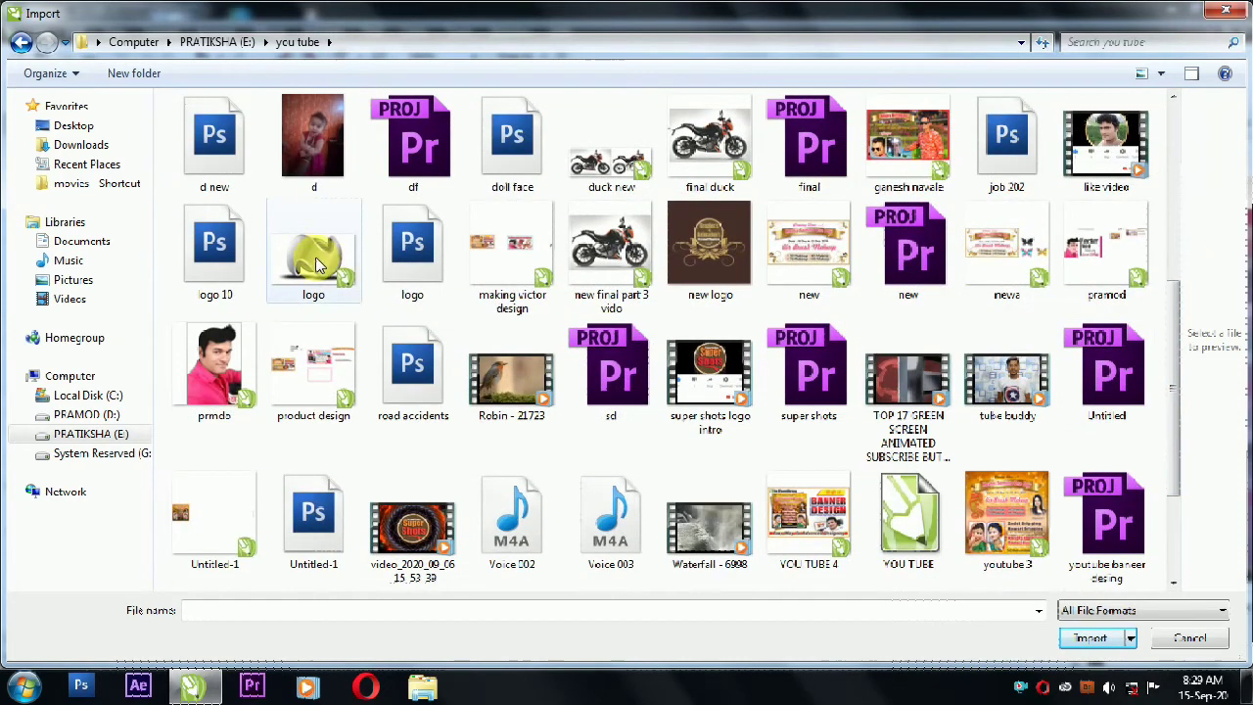
{"action": "double_click", "coordinate": [304, 250]}
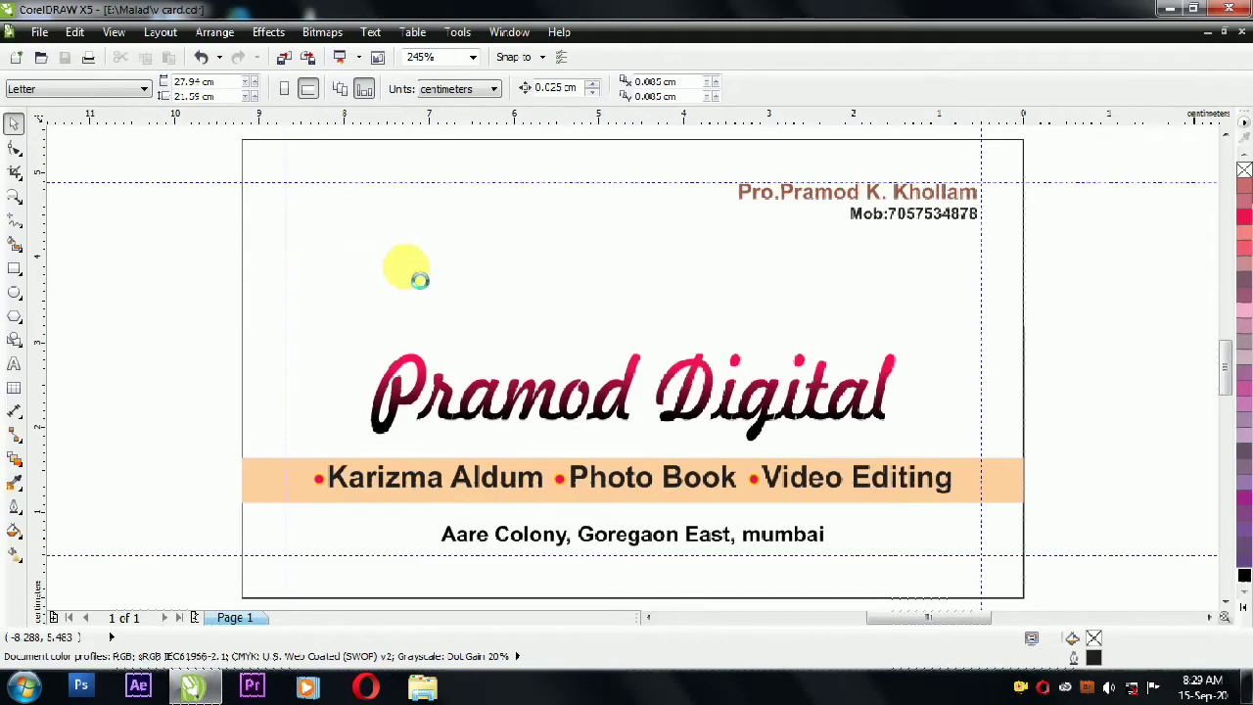
{"action": "mouse_move", "coordinate": [93, 225]}
{"action": "left_mouse_down"}
{"action": "mouse_move", "coordinate": [288, 358]}
{"action": "mouse_move", "coordinate": [299, 350]}
{"action": "left_mouse_up"}
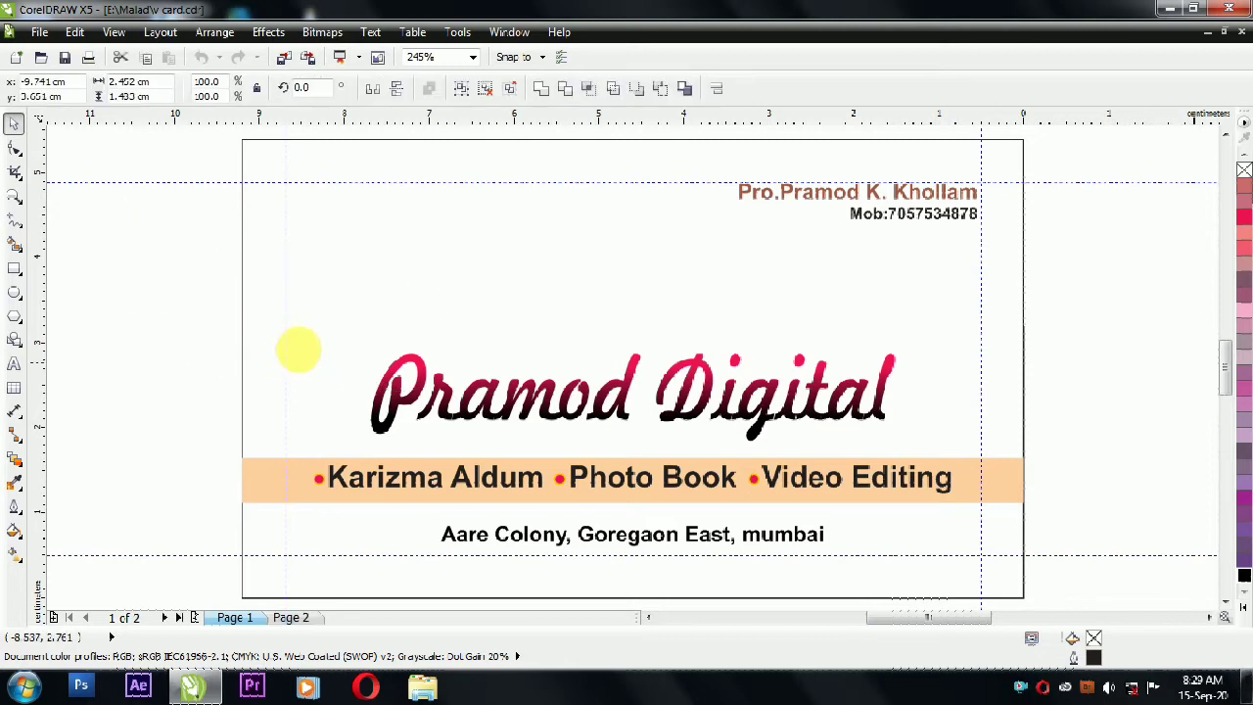
Step: Rotate the logo 270° and move it onto the card's upper left beside the title
{"action": "left_click", "coordinate": [305, 279]}
{"action": "left_click_drag", "start_coordinate": [308, 215], "coordinate": [259, 391]}
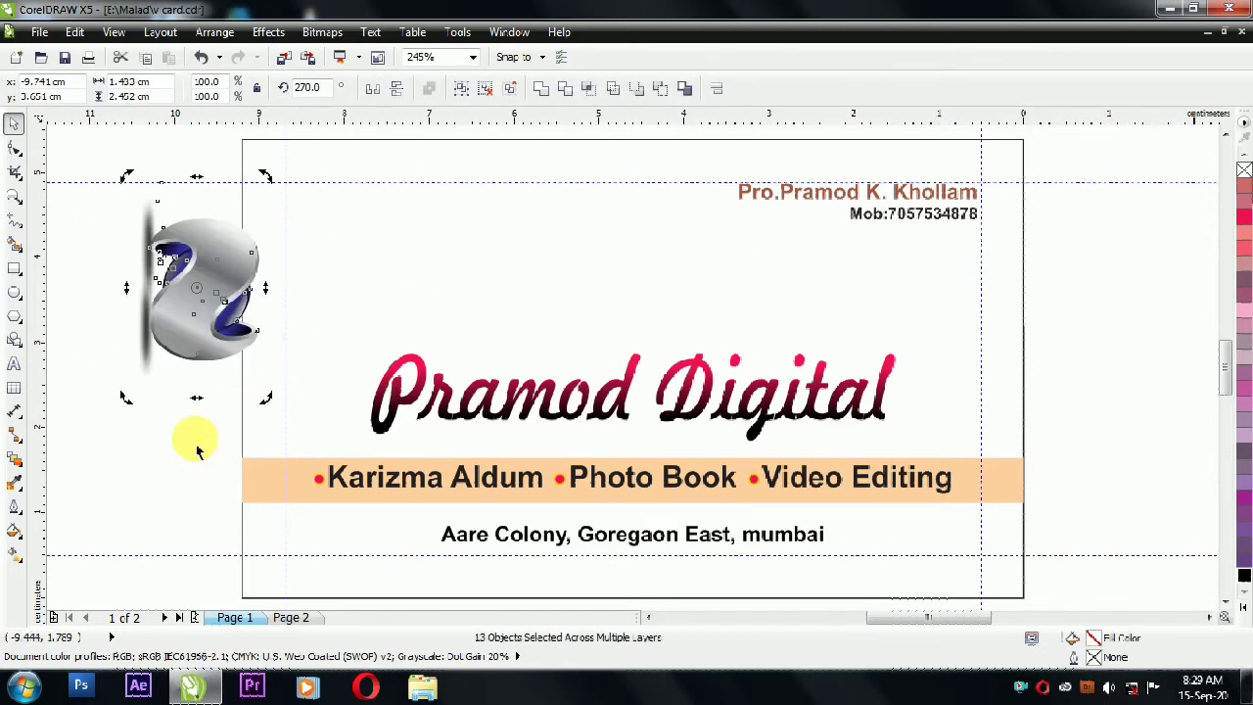
{"action": "left_click", "coordinate": [220, 456]}
{"action": "left_click_drag", "start_coordinate": [96, 161], "coordinate": [300, 399]}
{"action": "left_click_drag", "start_coordinate": [231, 273], "coordinate": [372, 259]}
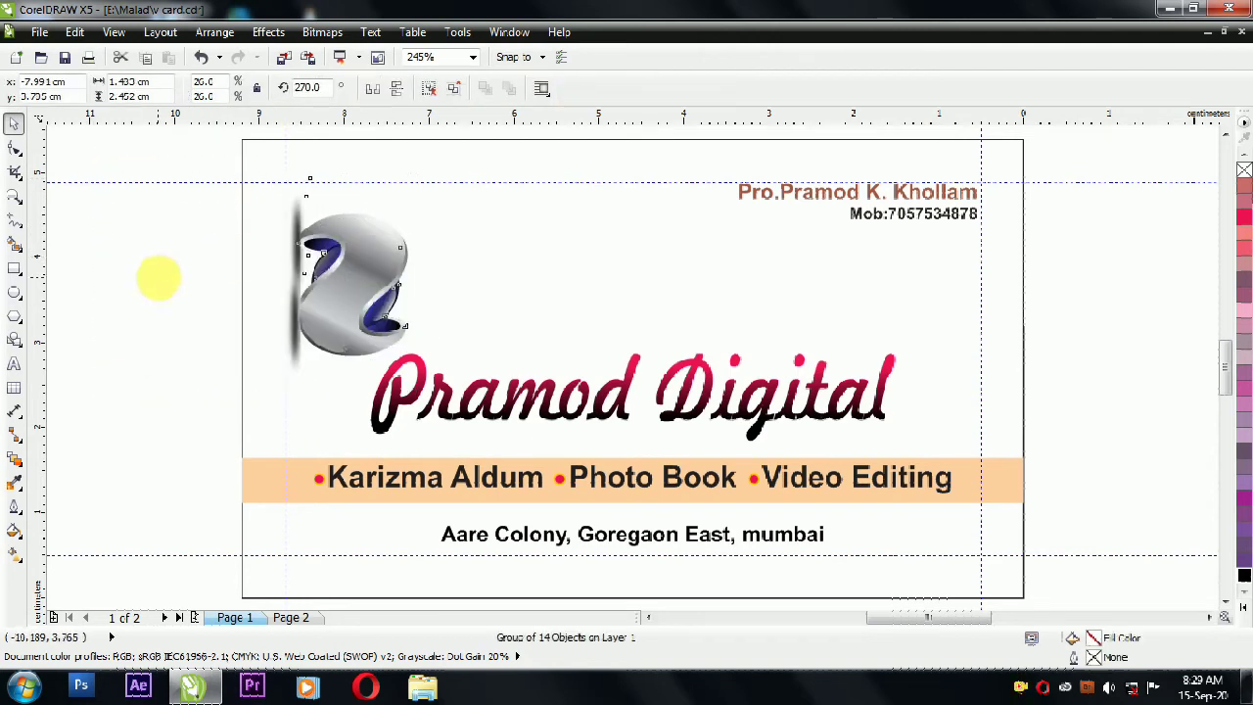
{"action": "left_click", "coordinate": [159, 278]}
Step: Reposition the small lens ellipse inside the logo and select the larger gradient ellipse
{"action": "left_click", "coordinate": [383, 315], "text": "ctrl"}
{"action": "left_click_drag", "start_coordinate": [381, 323], "coordinate": [349, 272]}
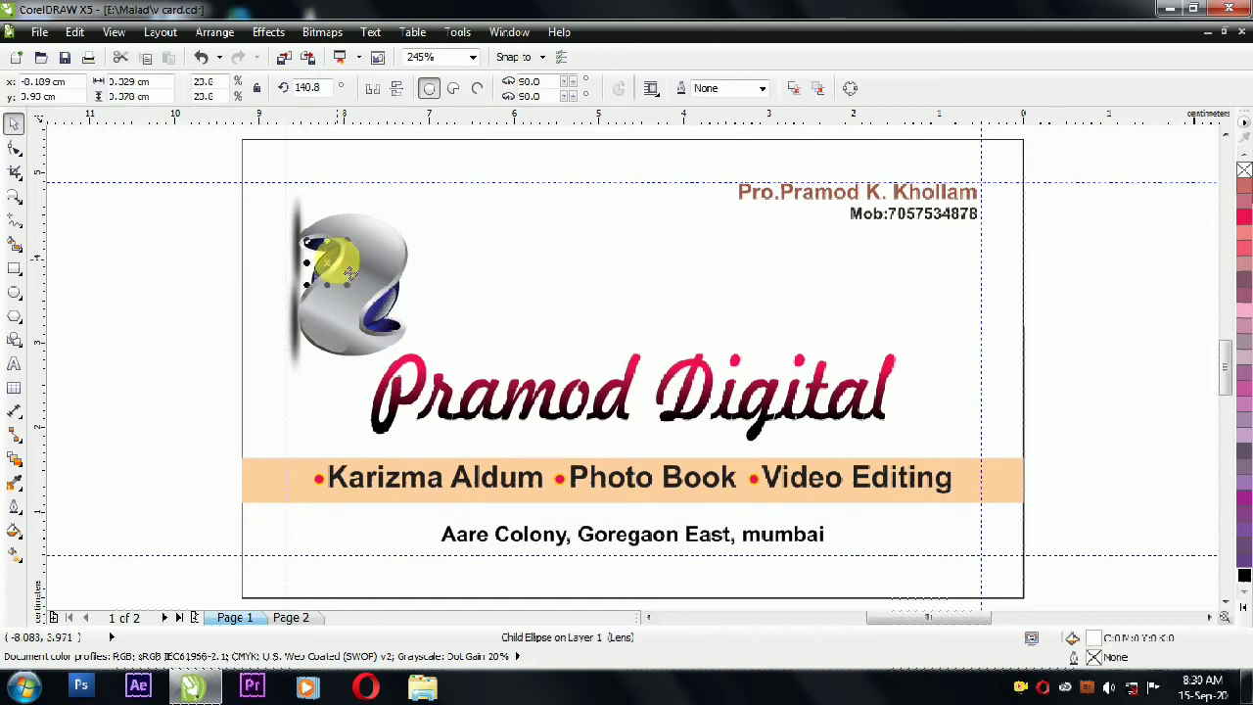
{"action": "left_click", "coordinate": [370, 317], "text": "ctrl"}
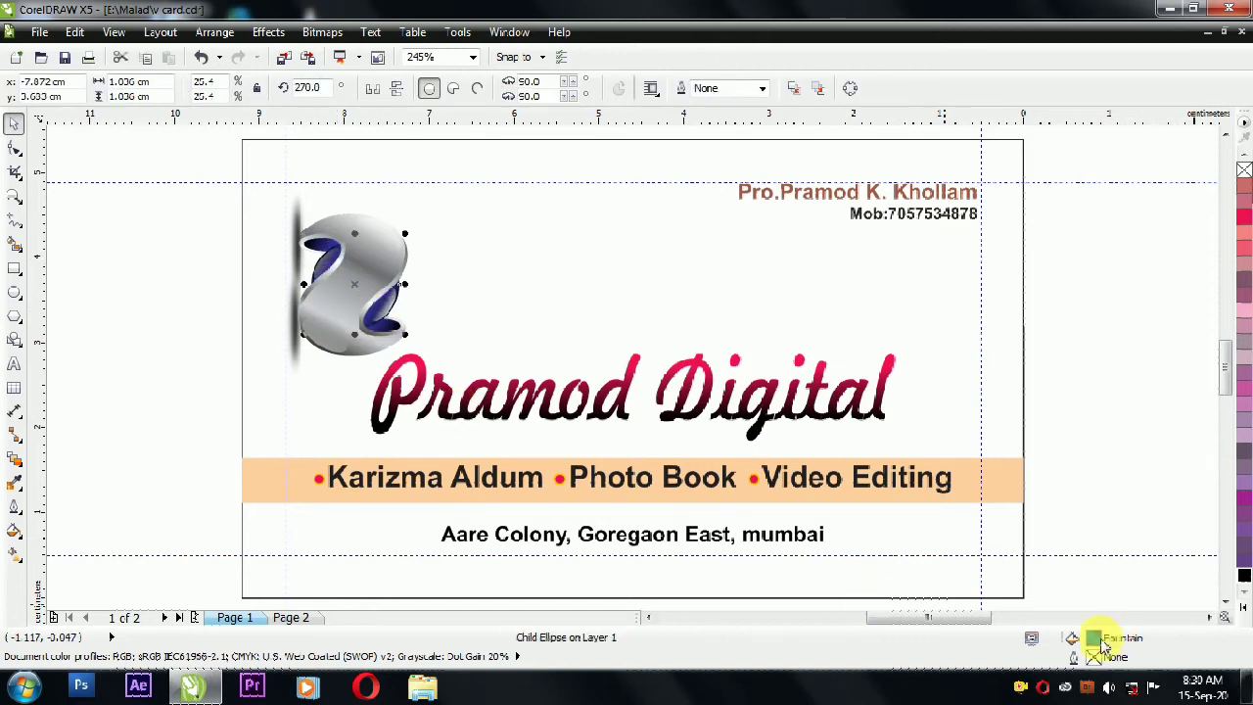
Step: Give the logo ellipse a red gradient with a magenta stop at 60% via Fountain Fill
{"action": "key", "text": "F11"}
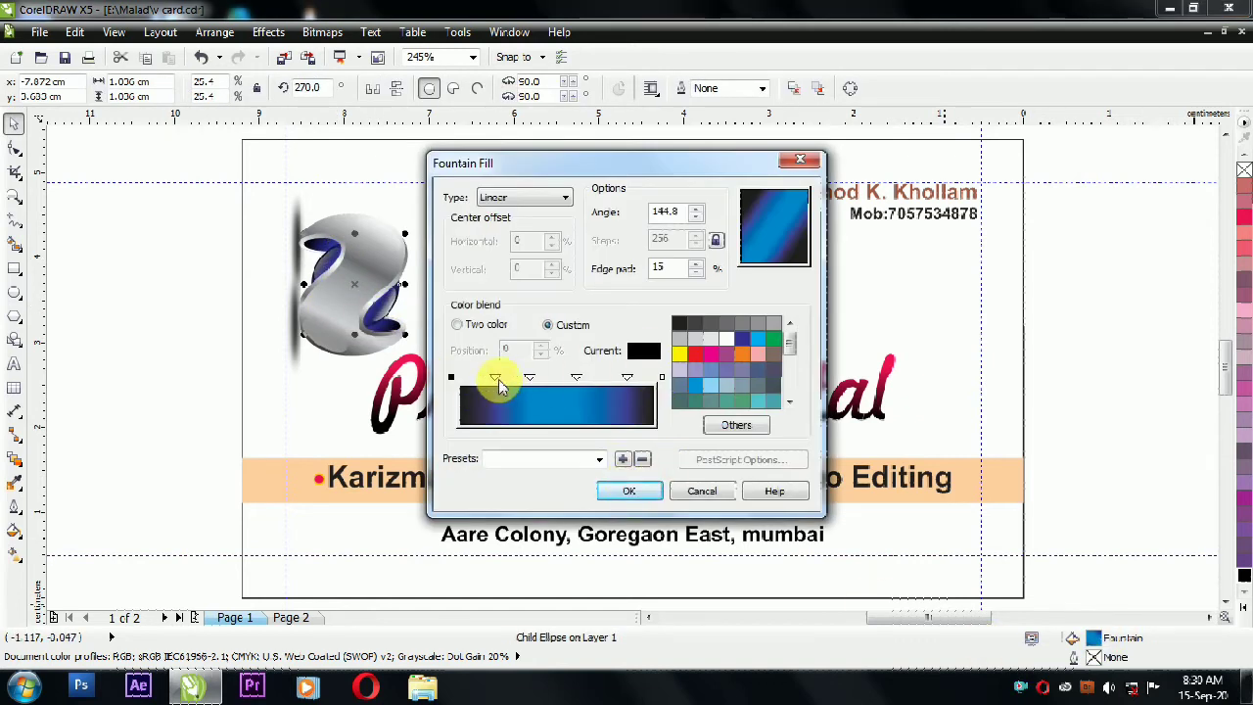
{"action": "left_click", "coordinate": [695, 354]}
{"action": "left_click", "coordinate": [627, 377]}
{"action": "left_click", "coordinate": [695, 354]}
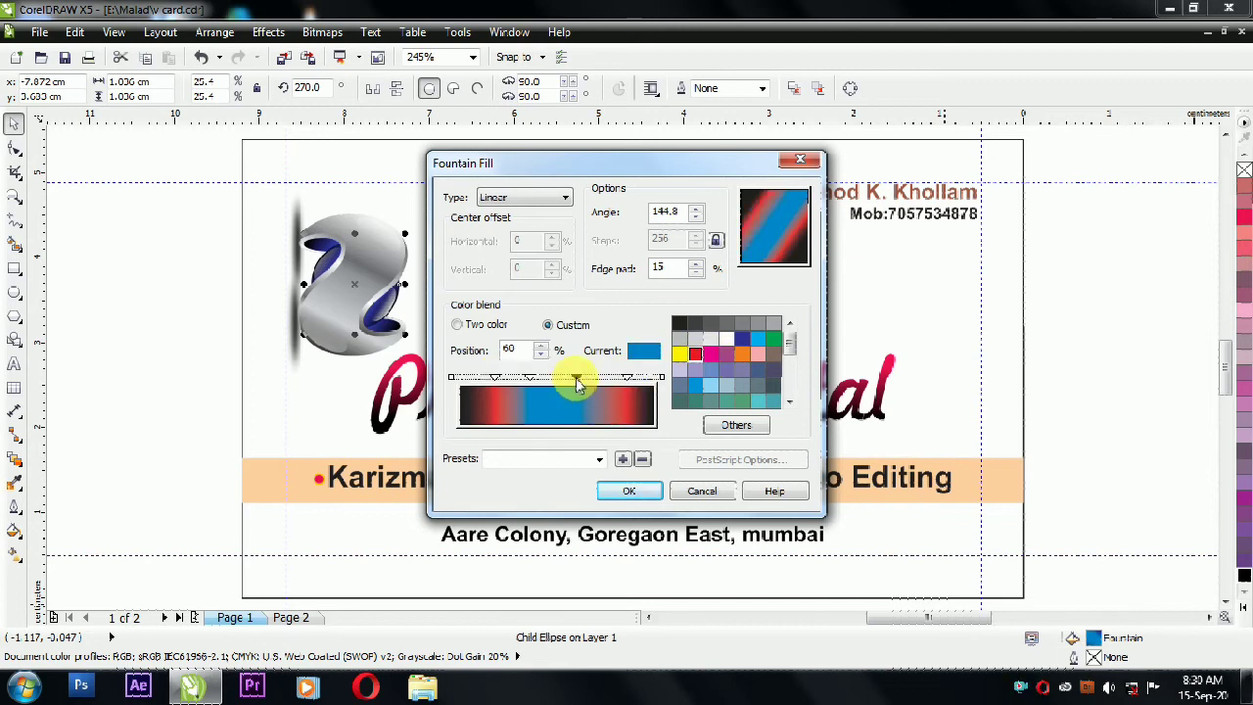
{"action": "left_click", "coordinate": [695, 354]}
{"action": "left_click", "coordinate": [695, 353]}
{"action": "left_click", "coordinate": [578, 377]}
{"action": "left_click", "coordinate": [711, 354]}
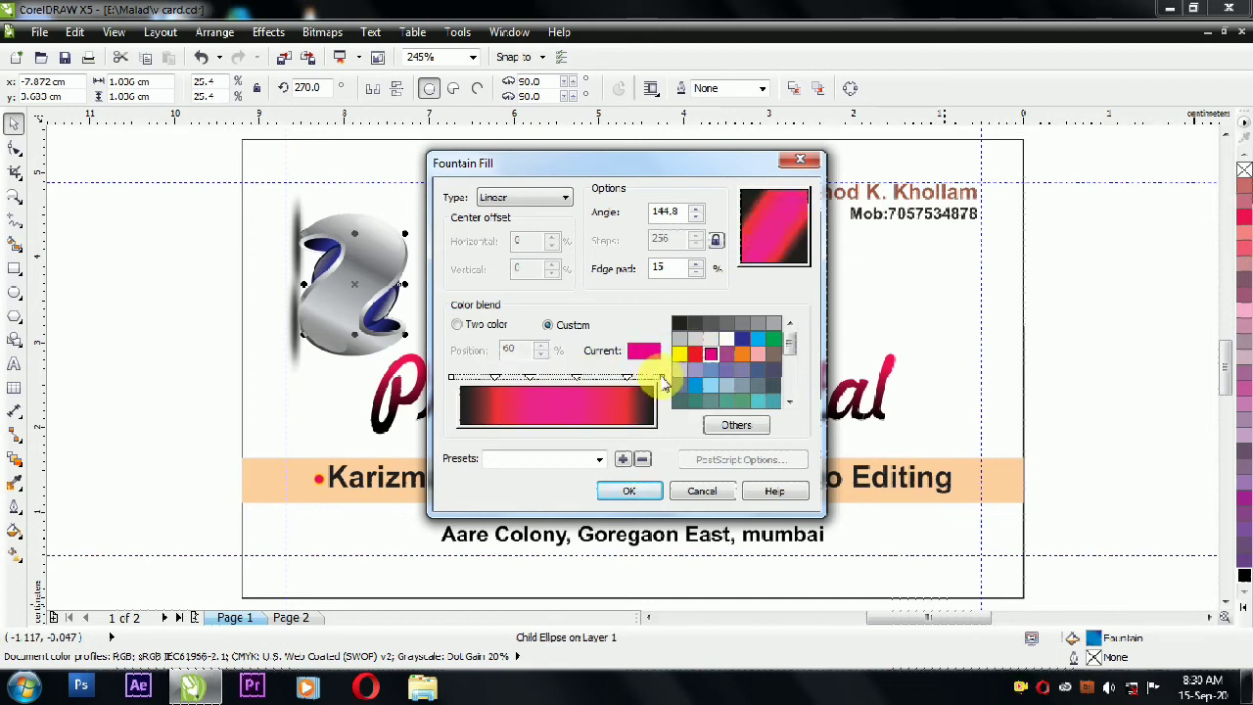
{"action": "left_click_drag", "start_coordinate": [790, 344], "coordinate": [770, 394]}
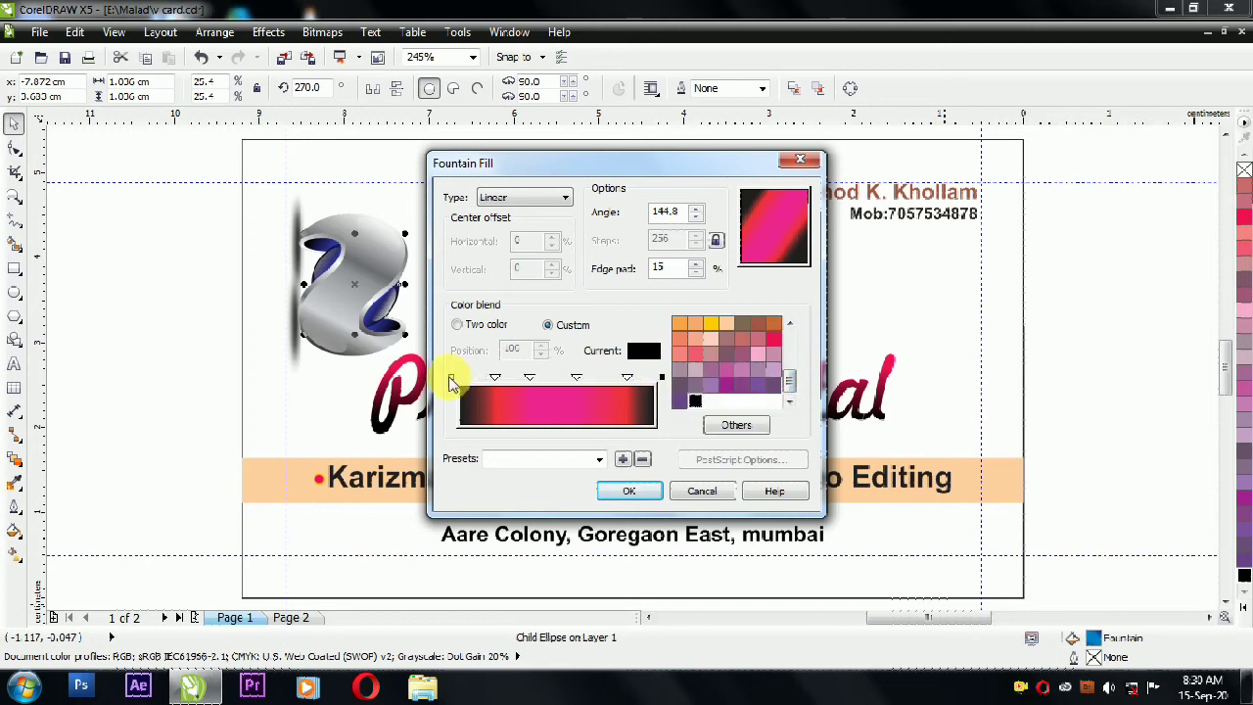
{"action": "left_click", "coordinate": [629, 491]}
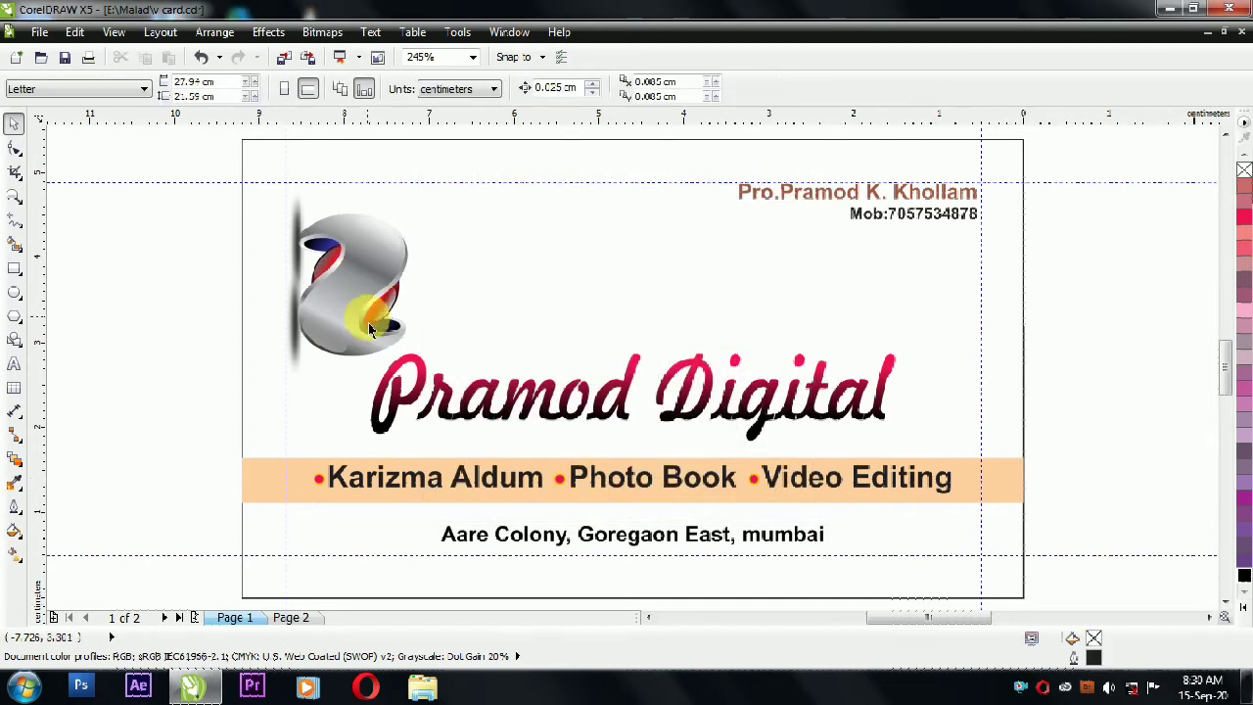
Step: Move the yellow highlight ellipse down-right inside the logo's lower curve
{"action": "left_click", "coordinate": [329, 260], "text": "ctrl"}
{"action": "left_click_drag", "start_coordinate": [329, 260], "coordinate": [380, 319]}
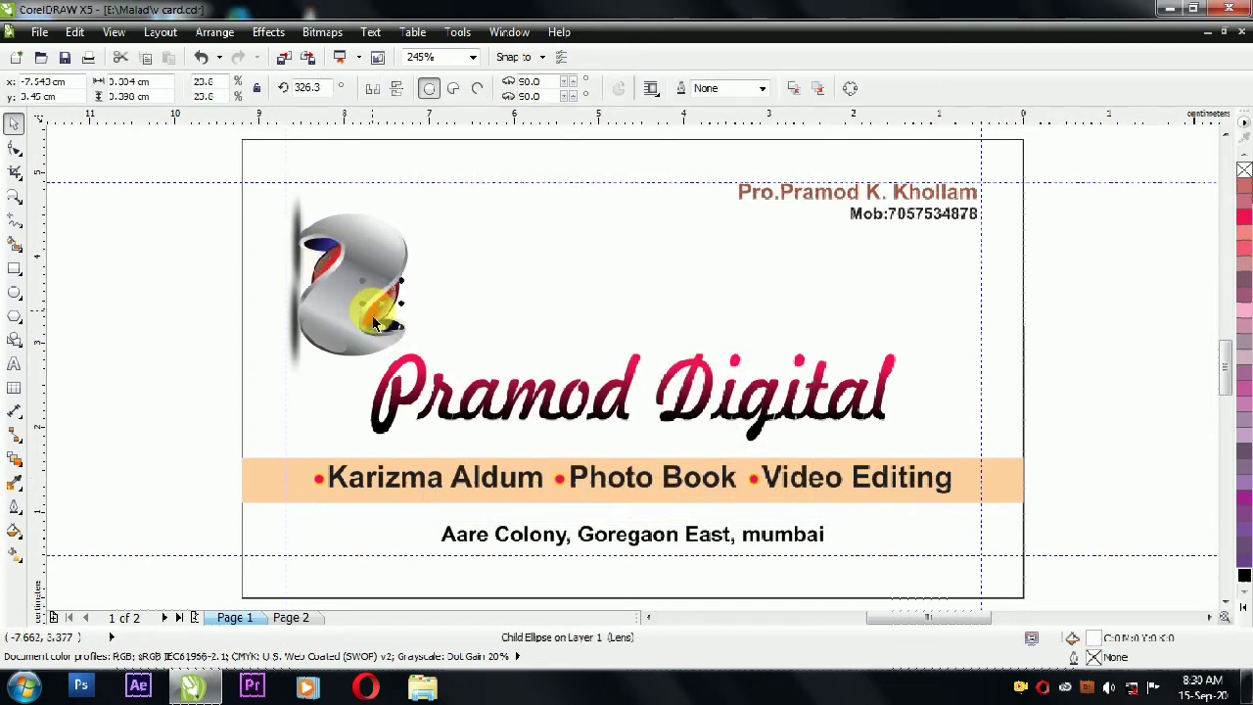
{"action": "left_click", "coordinate": [386, 320]}
{"action": "left_click", "coordinate": [389, 315], "text": "ctrl"}
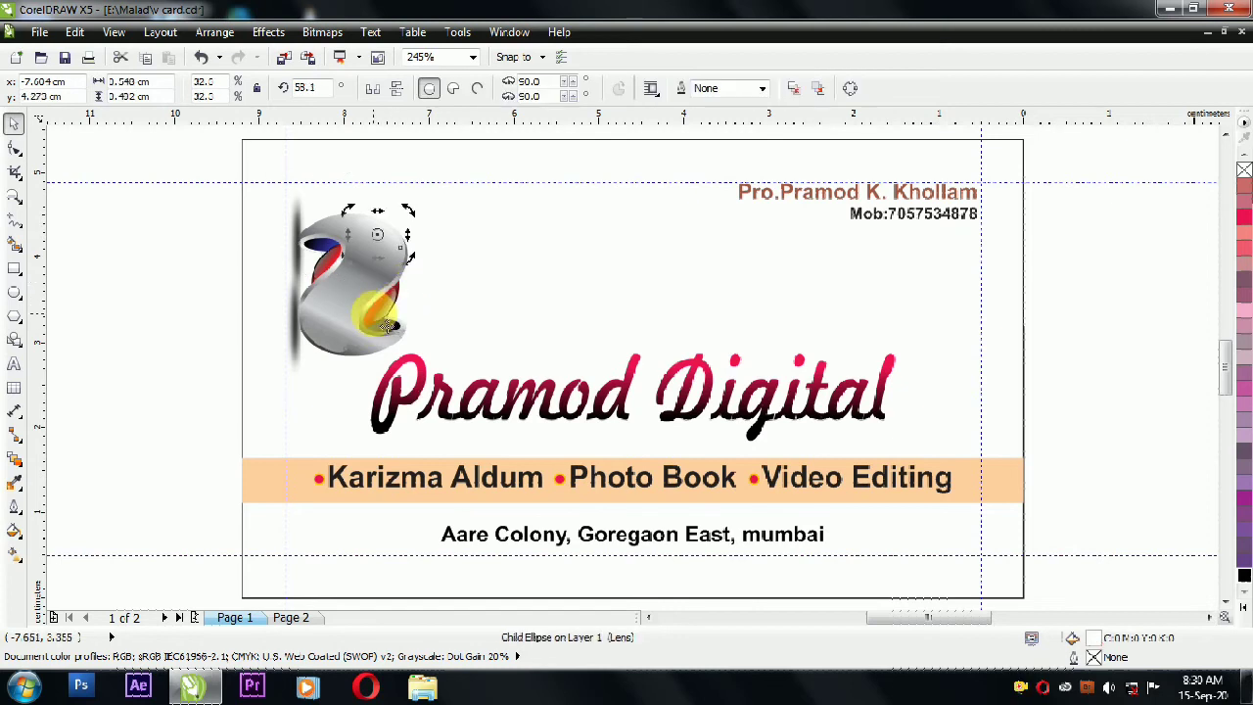
{"action": "left_click", "coordinate": [388, 333], "text": "ctrl+alt"}
{"action": "left_click", "coordinate": [387, 333], "text": "ctrl+alt"}
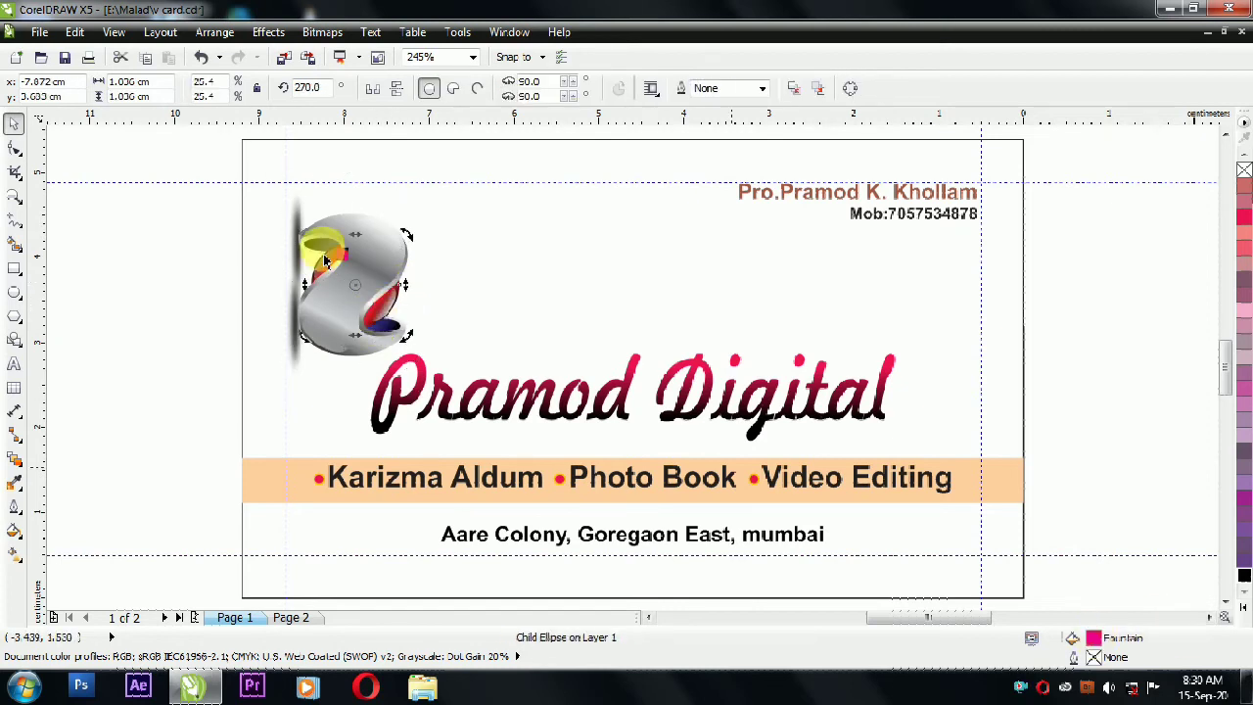
{"action": "left_click", "coordinate": [389, 336], "text": "ctrl"}
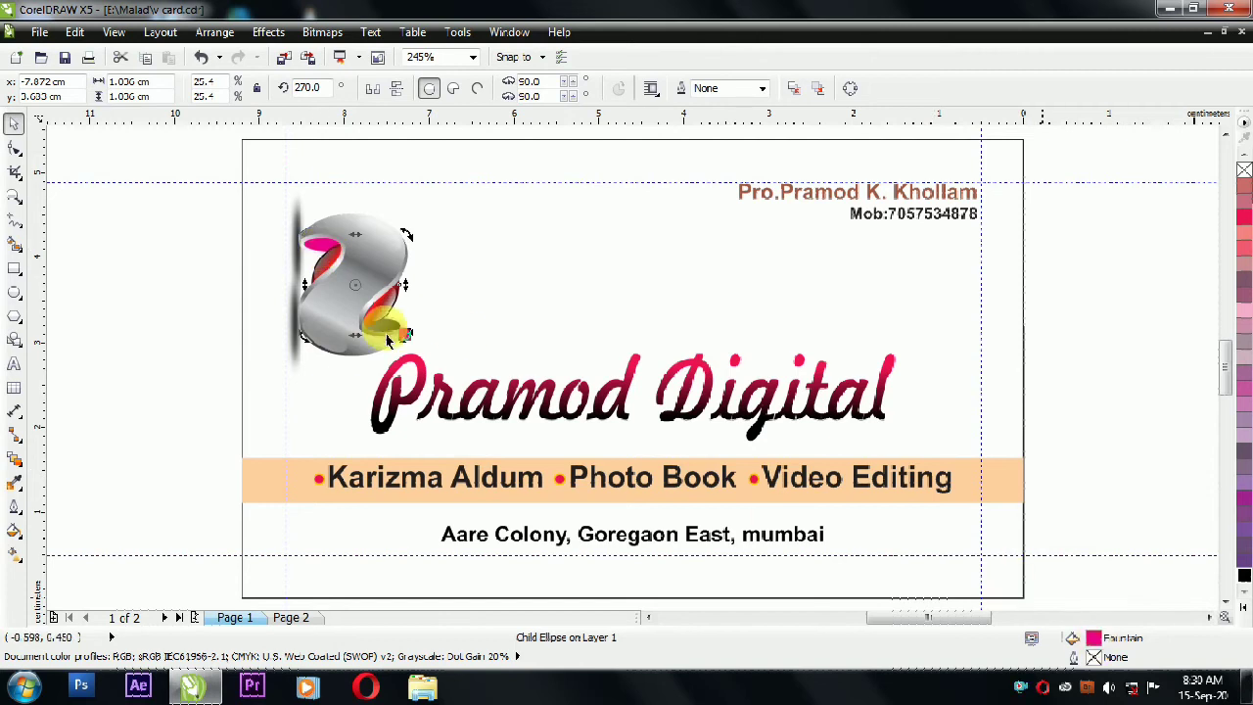
Step: Add a pink colour node to the upper-left ellipse's gradient with the Interactive Fill tool
{"action": "left_click", "coordinate": [209, 290]}
{"action": "left_click", "coordinate": [313, 249], "text": "ctrl"}
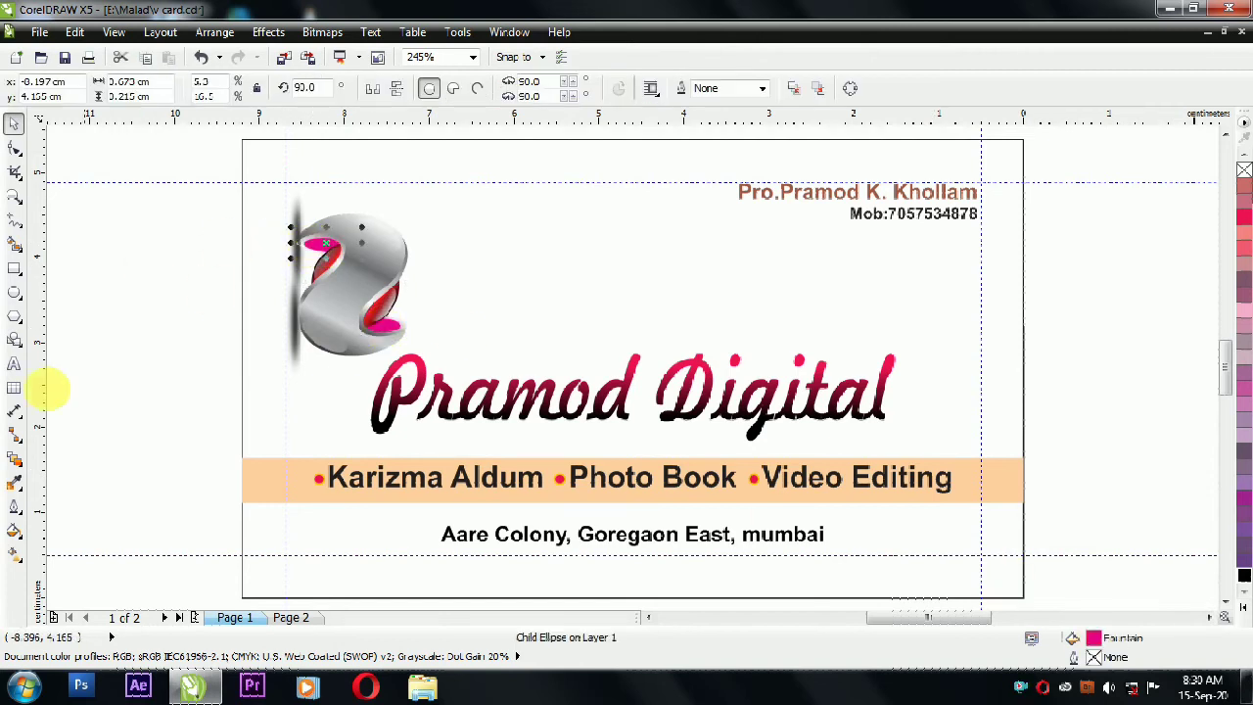
{"action": "left_click", "coordinate": [13, 554]}
{"action": "double_click", "coordinate": [363, 264]}
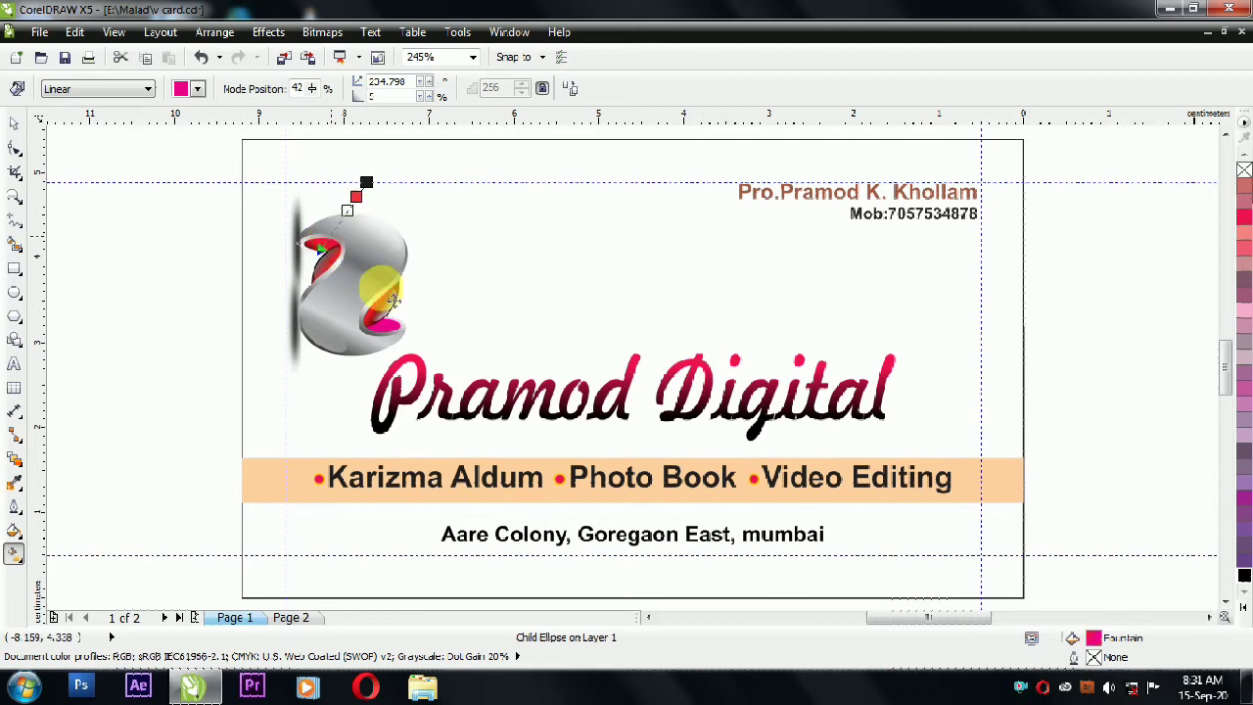
Step: Adjust the gradient on the upper pink ellipse inside the logo
{"action": "scroll", "coordinate": [397, 326], "scroll_direction": "up", "scroll_amount": 2}
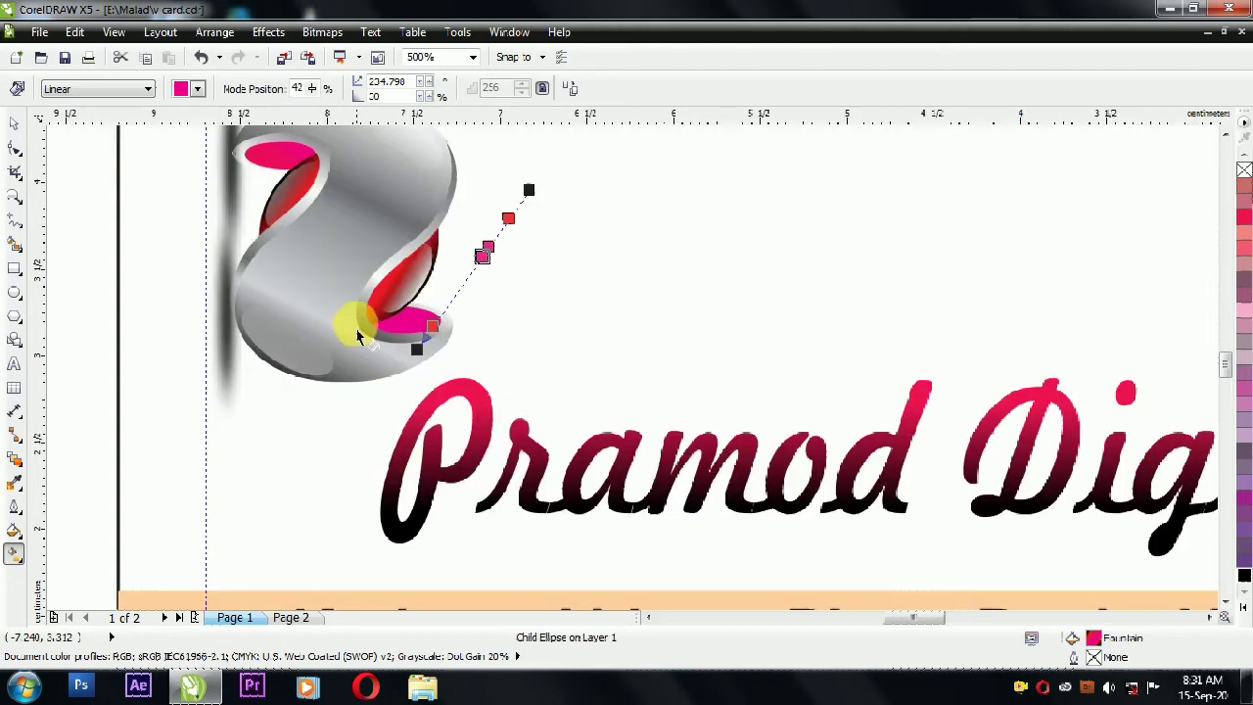
{"action": "left_click", "coordinate": [14, 123]}
{"action": "left_click", "coordinate": [277, 175], "text": "ctrl"}
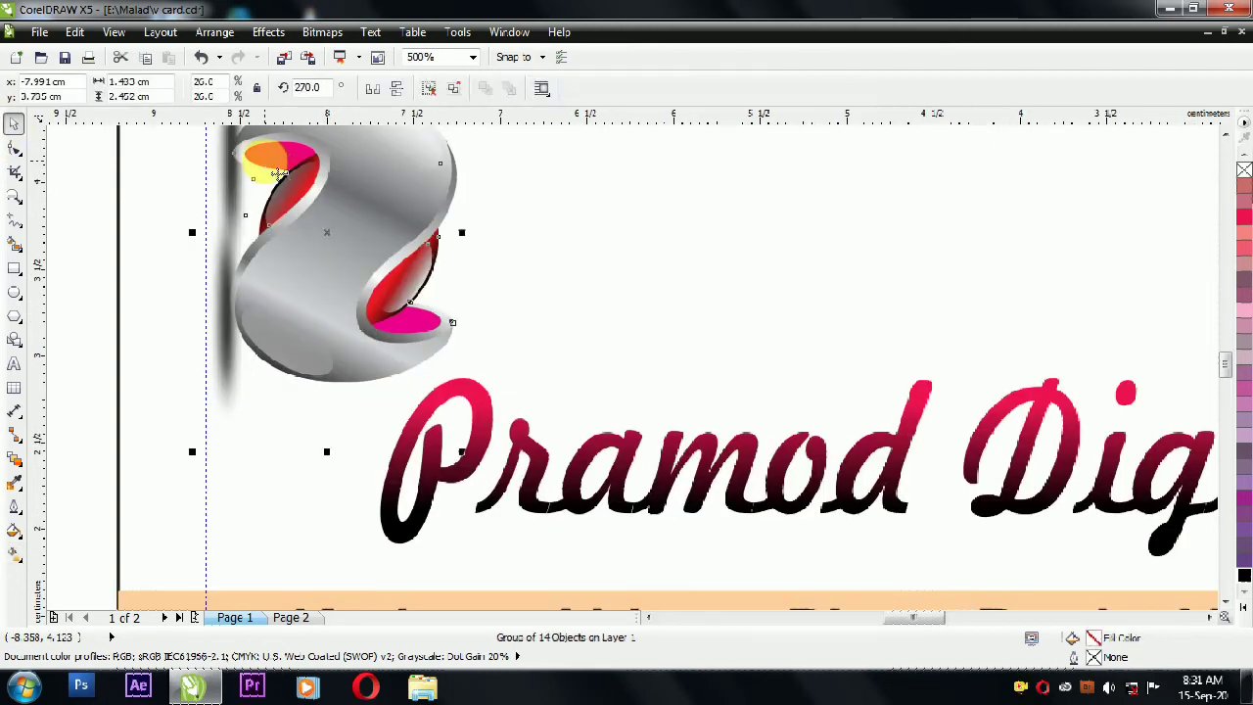
{"action": "left_click", "coordinate": [14, 553]}
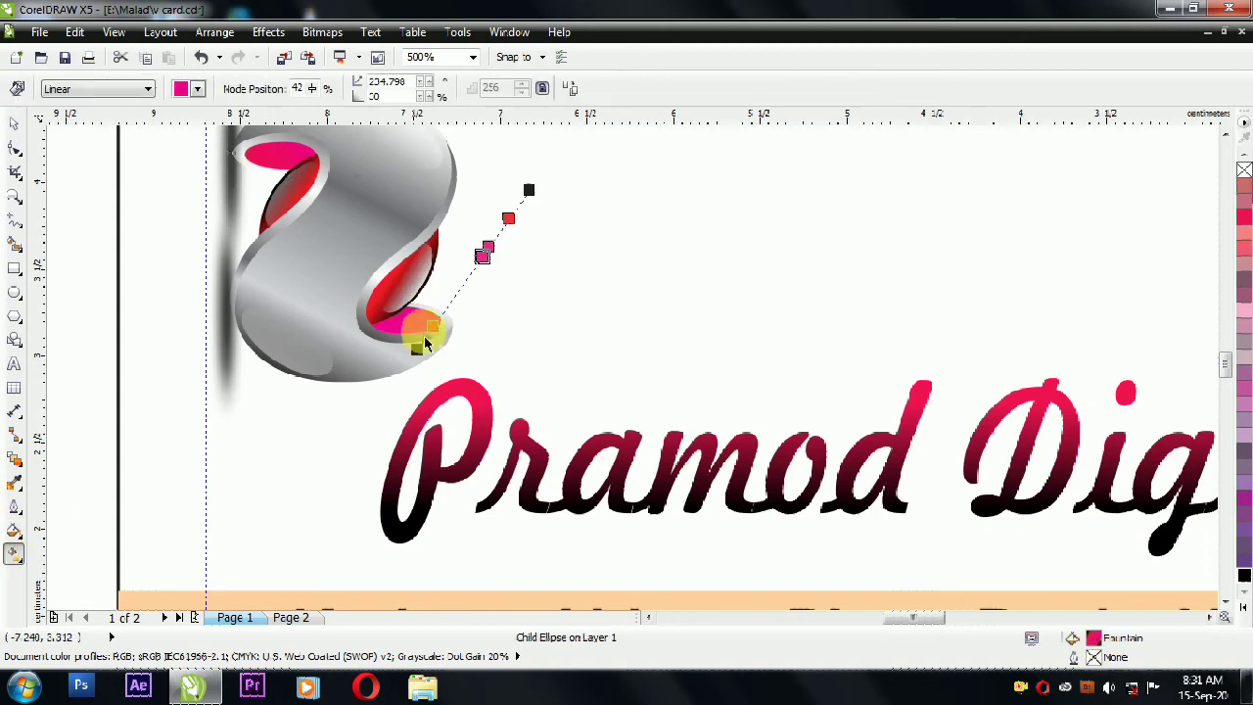
{"action": "left_click", "coordinate": [278, 159]}
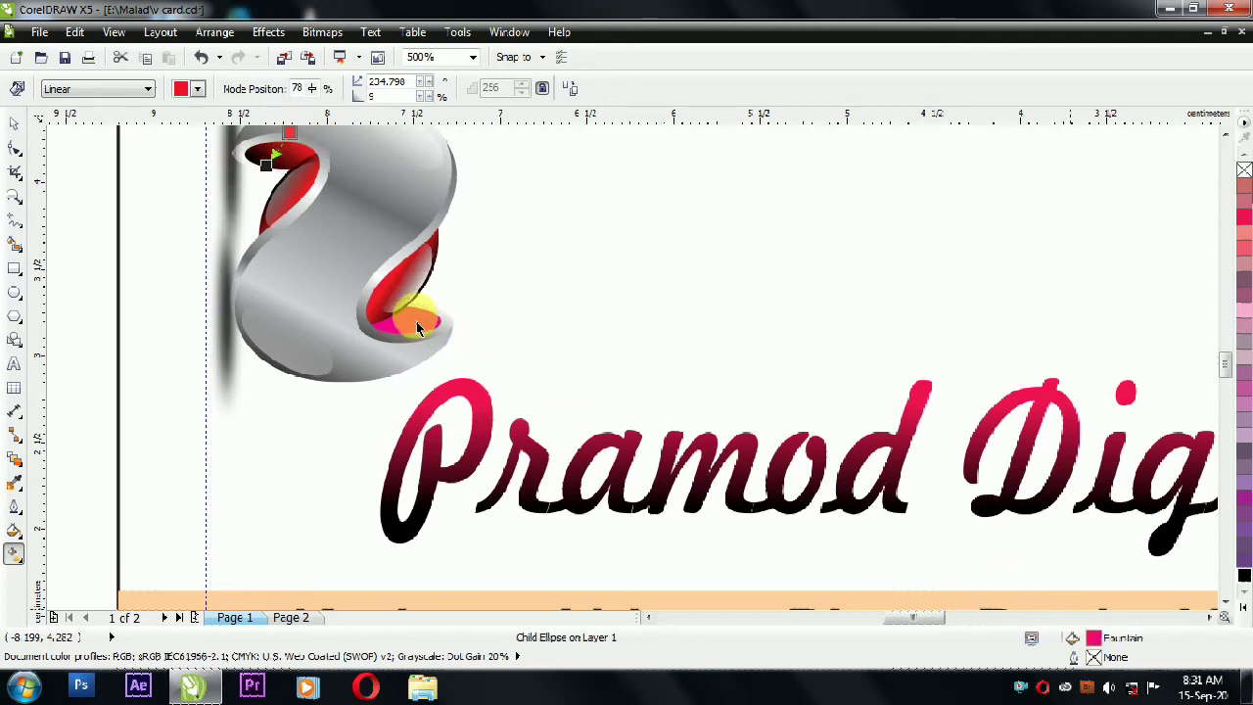
{"action": "key", "text": "space"}
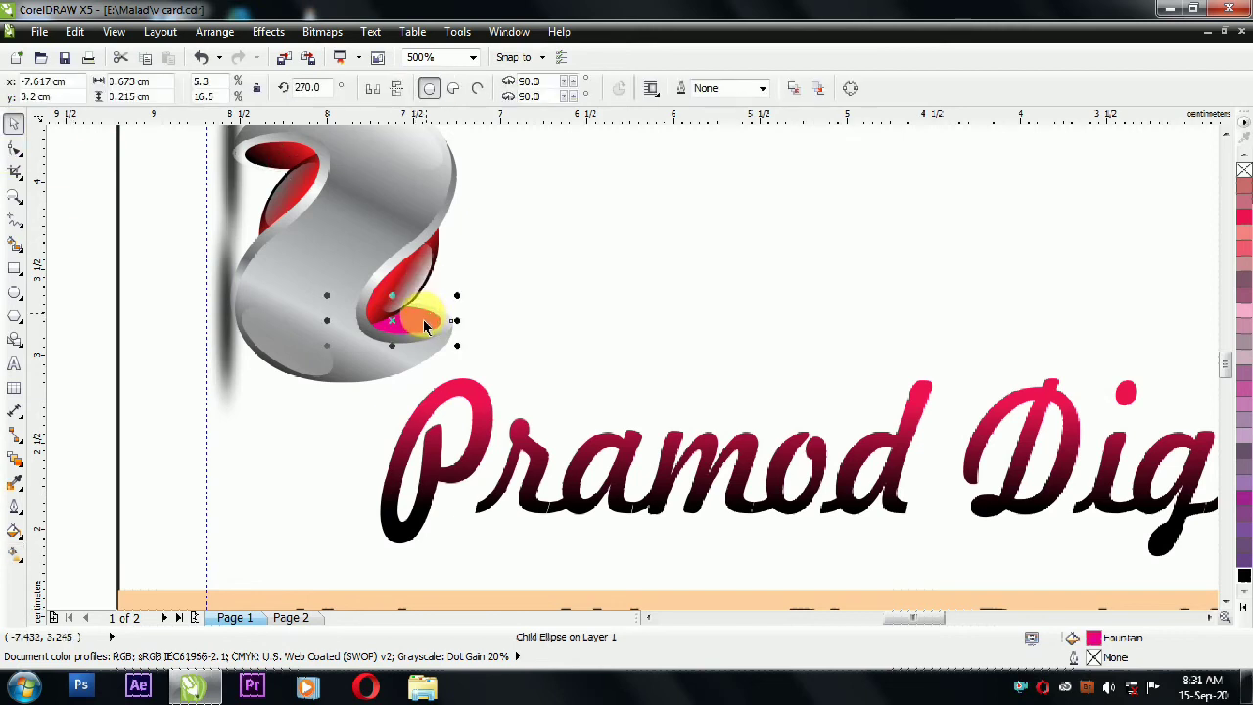
Step: Shift the lower highlight ellipse's gradient so it blends into the red curve
{"action": "left_click", "coordinate": [13, 556]}
{"action": "left_click_drag", "start_coordinate": [324, 273], "coordinate": [392, 342]}
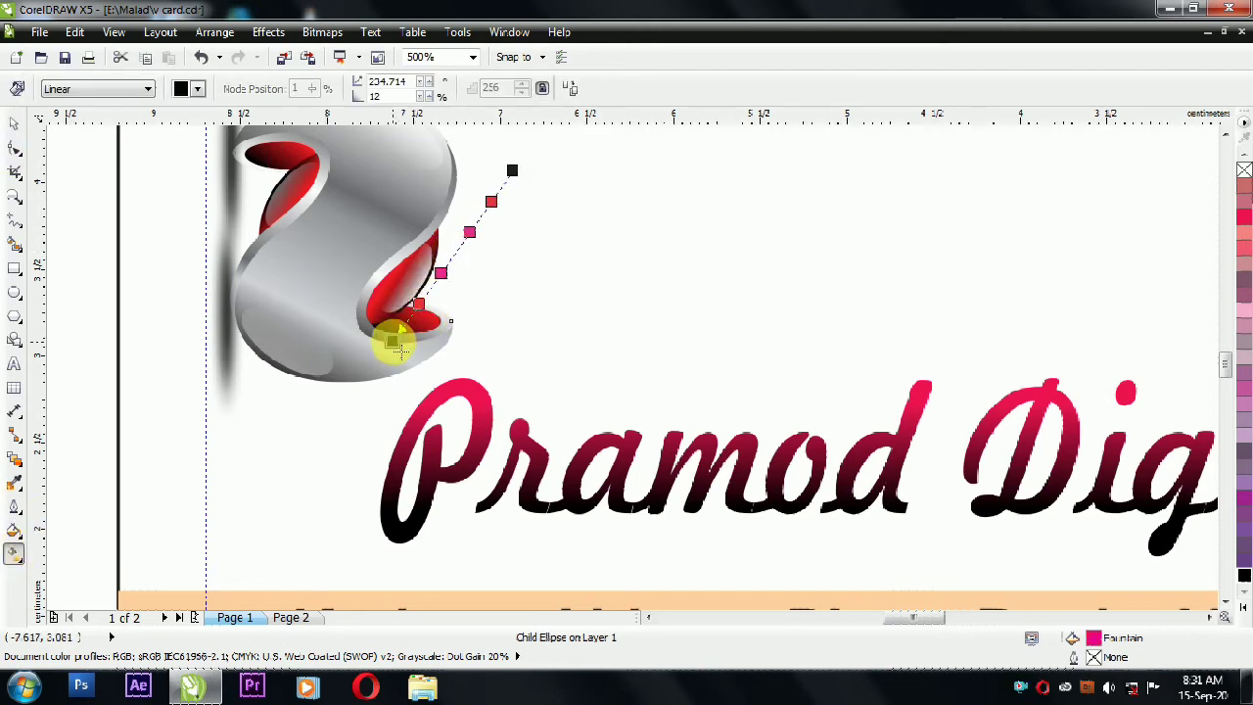
{"action": "key", "text": "space"}
{"action": "left_click", "coordinate": [532, 356]}
{"action": "scroll", "coordinate": [531, 355], "scroll_direction": "down", "scroll_amount": 2}
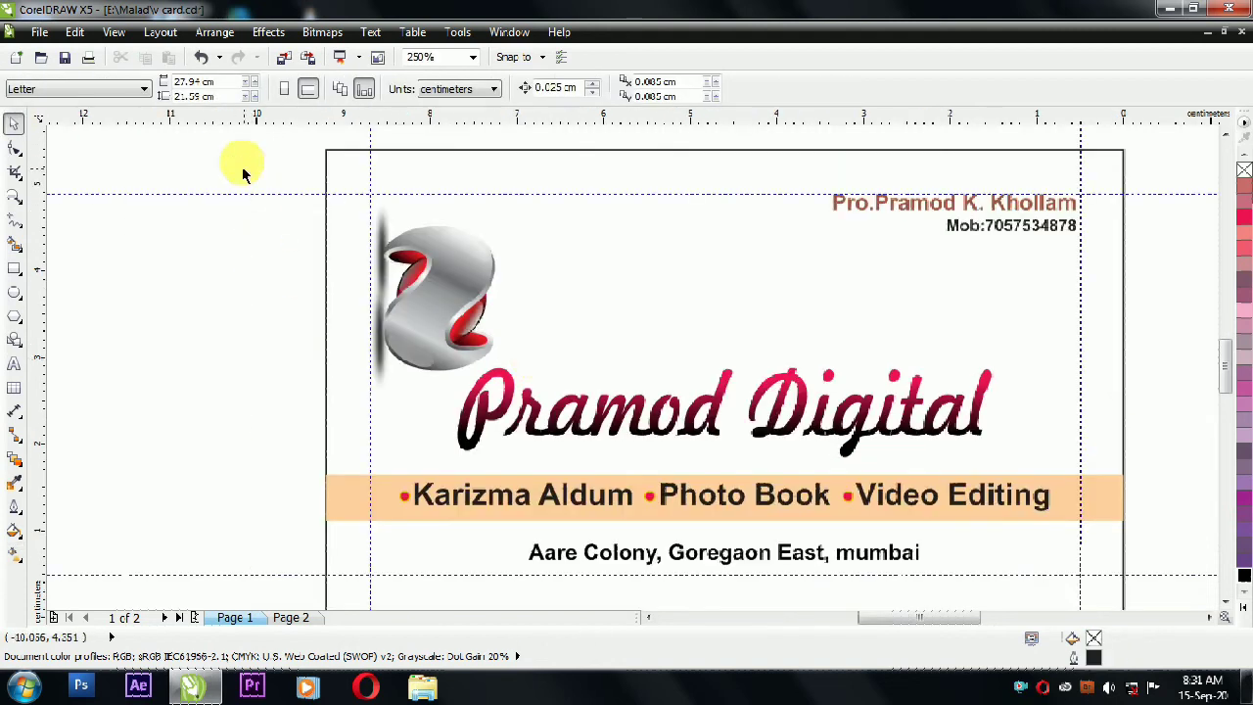
Step: Scale down the Pramod Digital title and move the logo down beside it
{"action": "left_click", "coordinate": [538, 437]}
{"action": "left_click_drag", "start_coordinate": [449, 463], "coordinate": [538, 446]}
{"action": "left_click", "coordinate": [458, 286]}
{"action": "left_click_drag", "start_coordinate": [460, 286], "coordinate": [462, 374]}
{"action": "left_click_drag", "start_coordinate": [583, 389], "coordinate": [525, 407]}
Step: Delete the P from the title and set 'ramod Digital' against the logo, resized
{"action": "double_click", "coordinate": [549, 404]}
{"action": "key", "text": "ctrl+x"}
{"action": "left_click", "coordinate": [14, 124]}
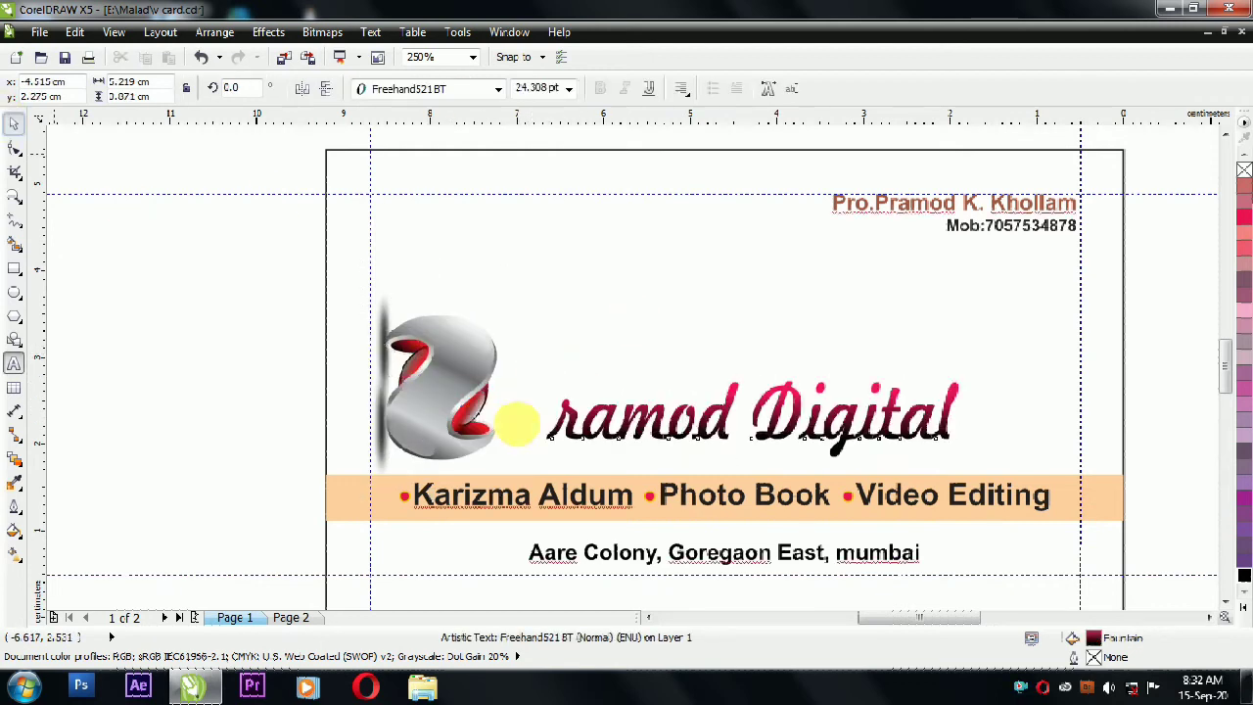
{"action": "left_click_drag", "start_coordinate": [636, 445], "coordinate": [582, 448]}
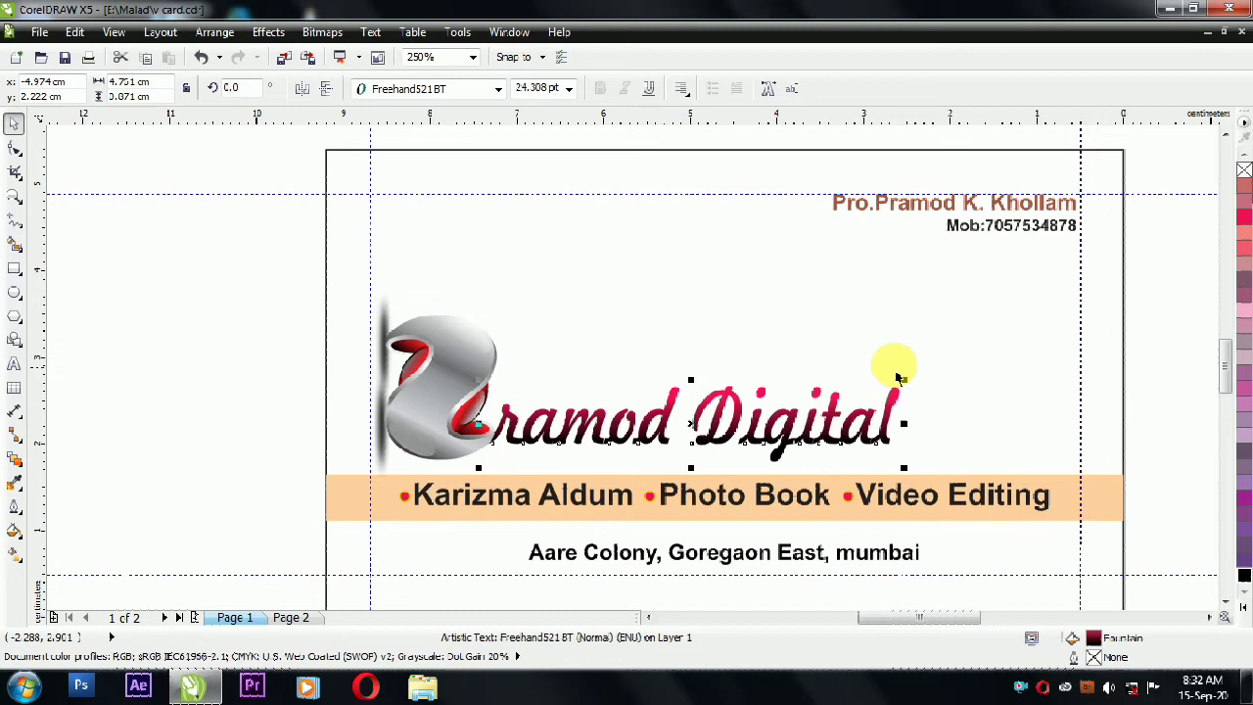
{"action": "left_click", "coordinate": [162, 273]}
{"action": "left_click", "coordinate": [580, 423]}
{"action": "left_click_drag", "start_coordinate": [910, 378], "coordinate": [1041, 336]}
{"action": "key", "text": "ctrl+z"}
{"action": "left_click", "coordinate": [884, 420]}
{"action": "left_click", "coordinate": [243, 265]}
Step: Ungroup the logo and delete the dark strip along its left edge
{"action": "left_click_drag", "start_coordinate": [604, 365], "coordinate": [1081, 494]}
{"action": "left_click", "coordinate": [378, 298]}
{"action": "key", "text": "Page_Down"}
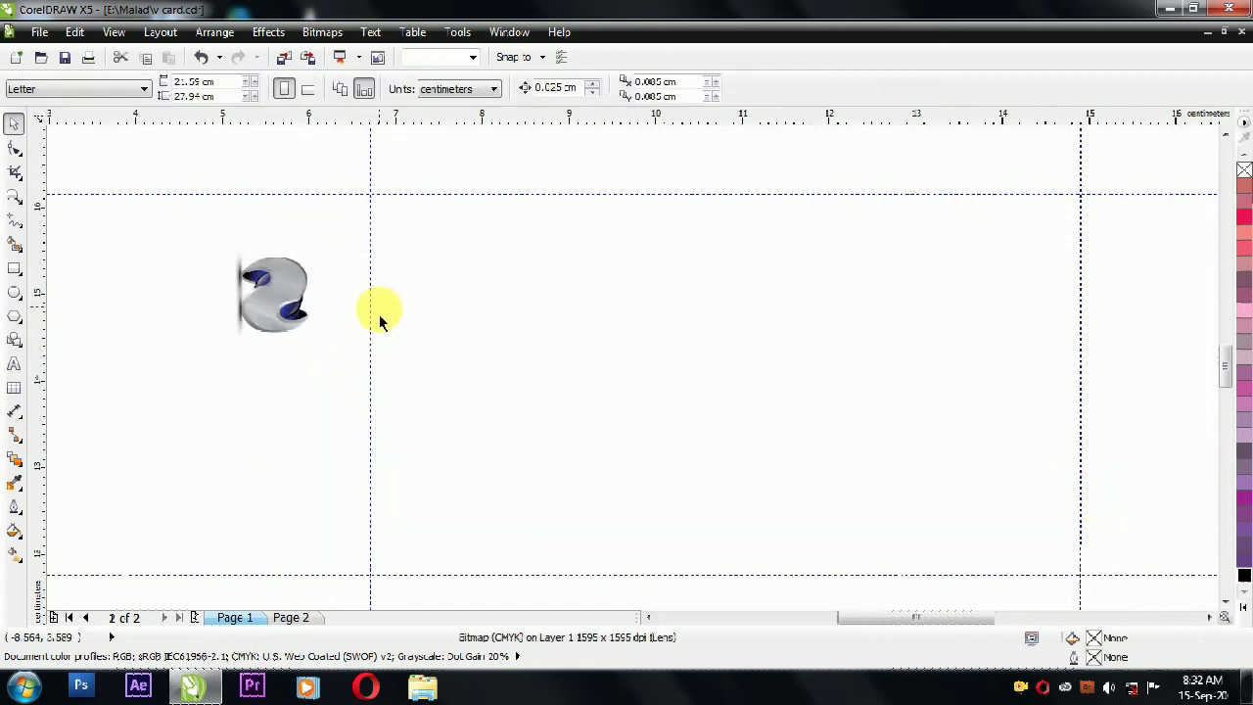
{"action": "scroll", "coordinate": [408, 367], "scroll_direction": "down", "scroll_amount": 4}
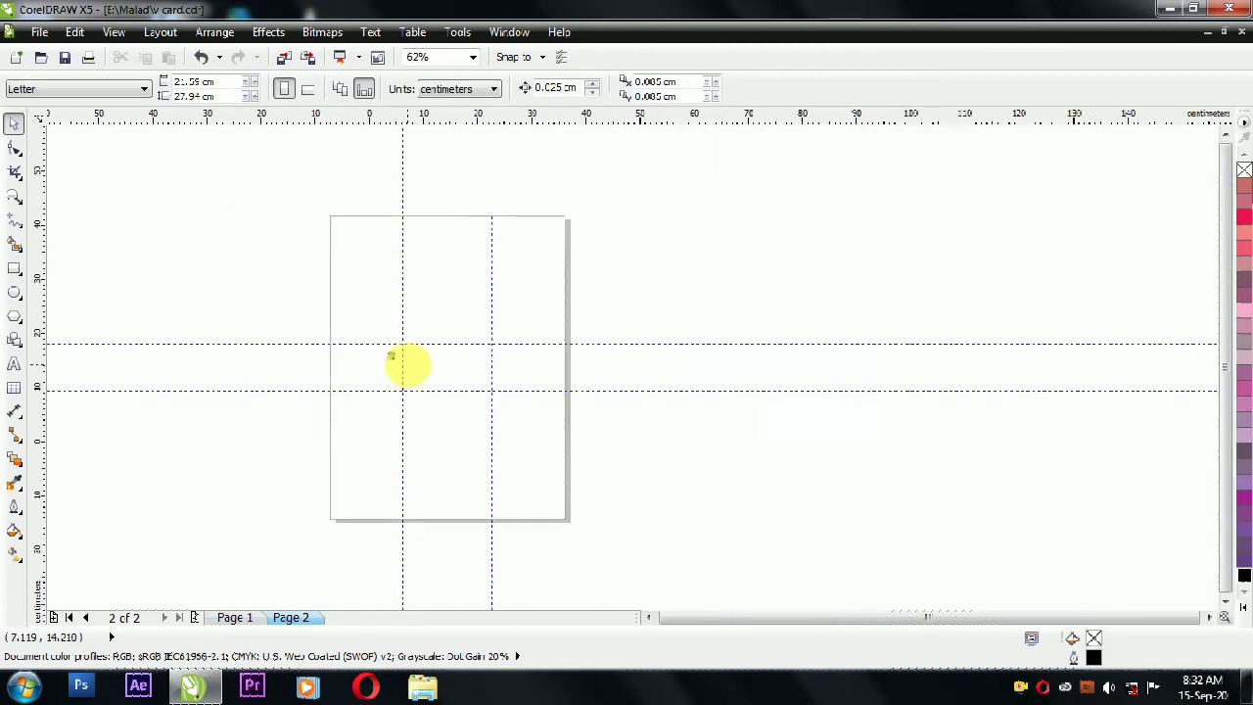
{"action": "left_click", "coordinate": [235, 619]}
{"action": "scroll", "coordinate": [425, 372], "scroll_direction": "up", "scroll_amount": 5}
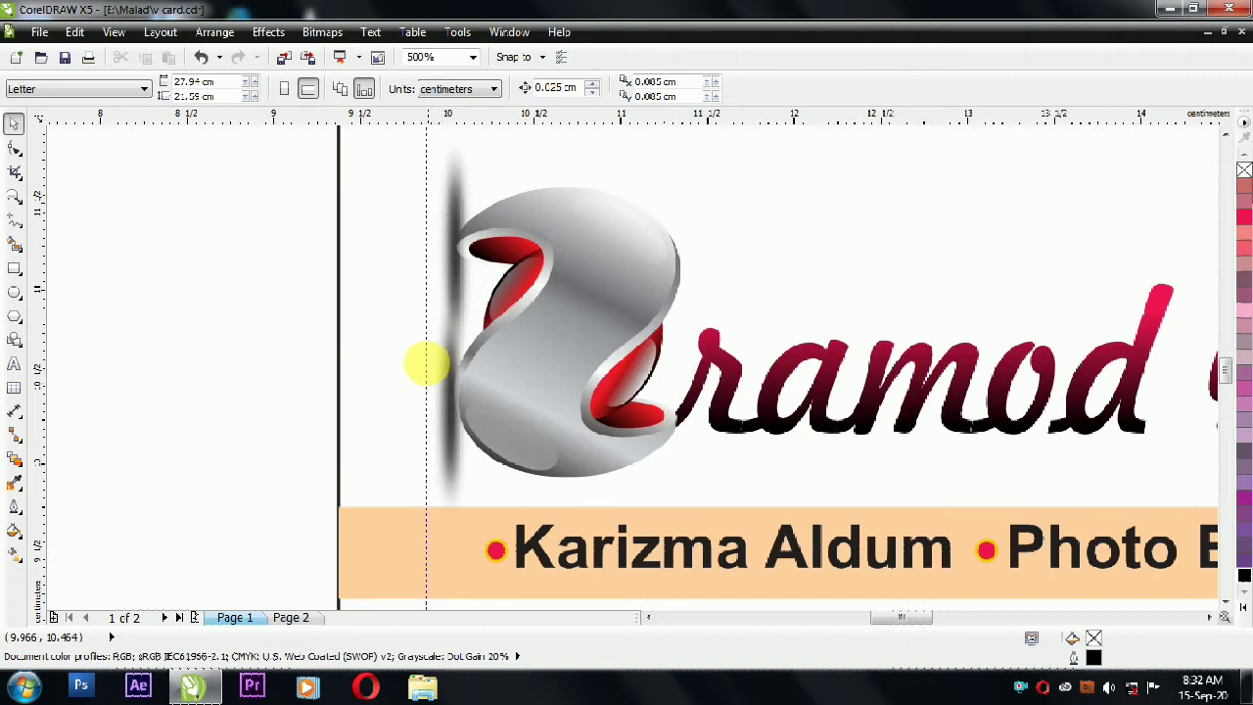
{"action": "scroll", "coordinate": [417, 350], "scroll_direction": "down", "scroll_amount": 1}
{"action": "left_click", "coordinate": [460, 308]}
{"action": "left_click", "coordinate": [515, 300]}
{"action": "left_click", "coordinate": [433, 90]}
{"action": "left_click_drag", "start_coordinate": [319, 168], "coordinate": [462, 468]}
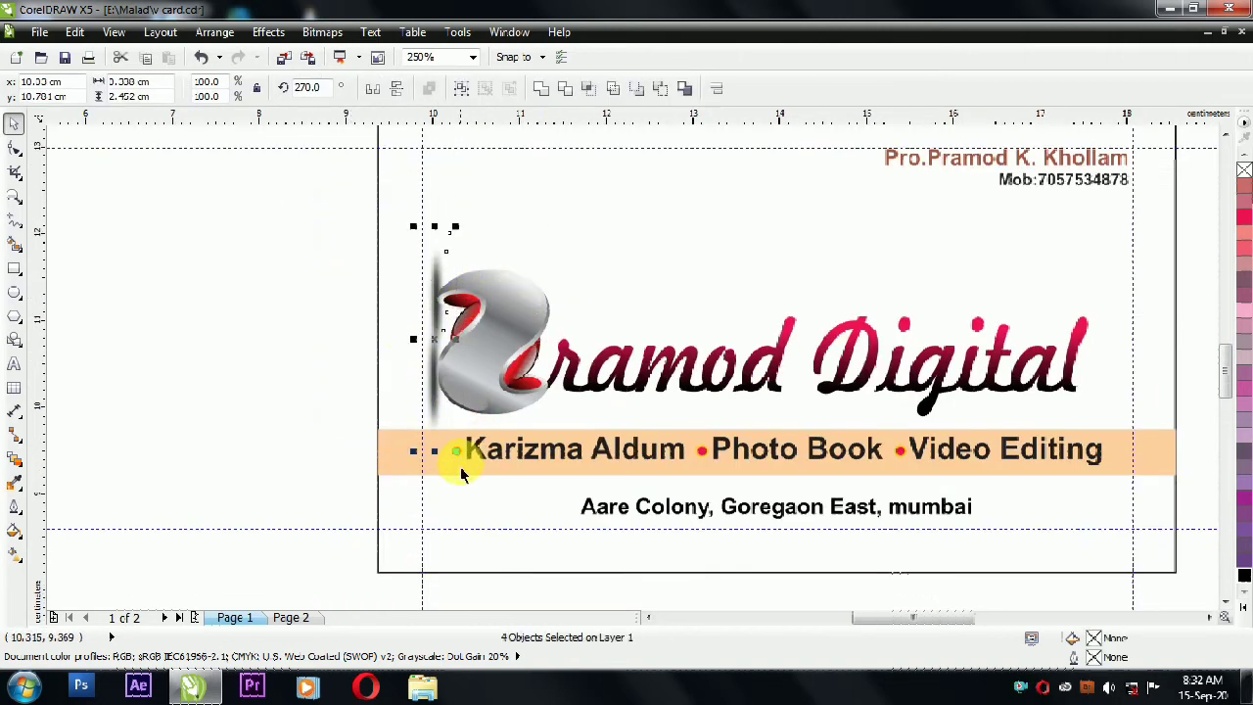
{"action": "key", "text": "Delete"}
Step: Group the logo with 'ramod Digital' and centre the group horizontally on the card
{"action": "left_click_drag", "start_coordinate": [1015, 441], "coordinate": [1062, 435]}
{"action": "key", "text": "ctrl+g"}
{"action": "left_click", "coordinate": [539, 231], "text": "shift"}
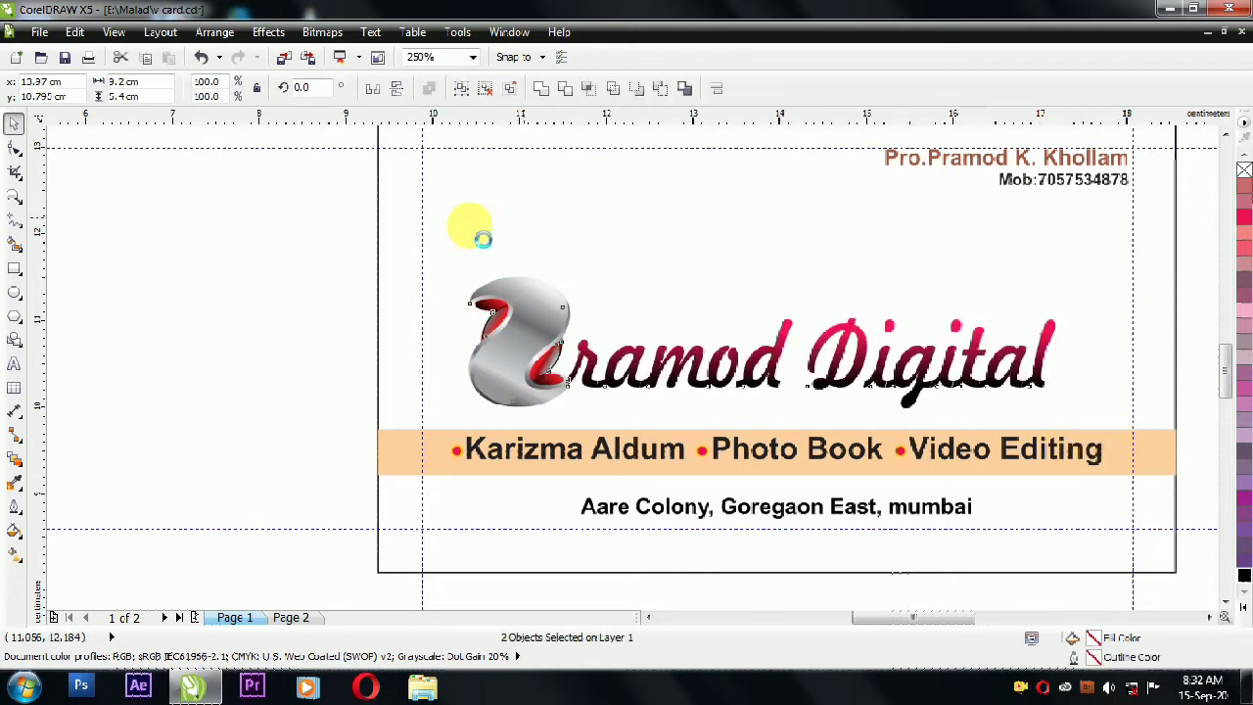
{"action": "key", "text": "c"}
{"action": "key", "text": "Escape"}
{"action": "left_click", "coordinate": [512, 220]}
{"action": "key", "text": "shift+F2"}
{"action": "left_click", "coordinate": [787, 281]}
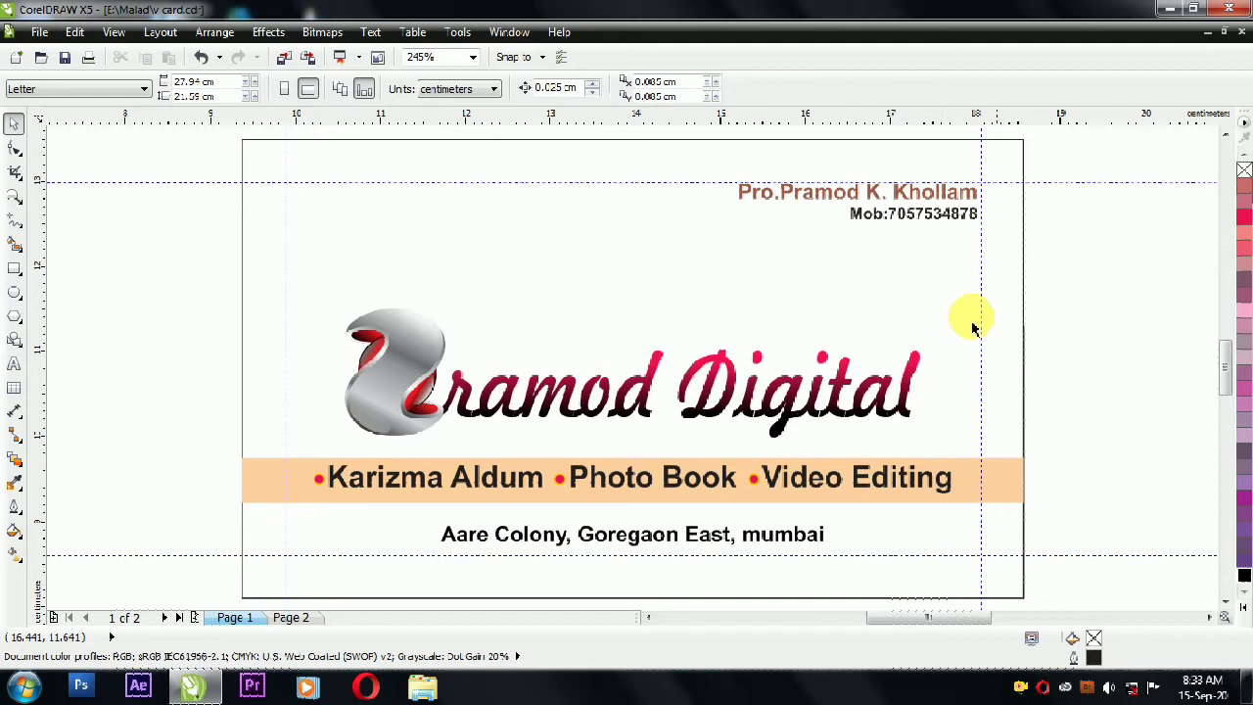
Step: Fill the top-right name line with a darker brown through Uniform Fill's Models tab
{"action": "left_click", "coordinate": [811, 193]}
{"action": "key", "text": "shift+F11"}
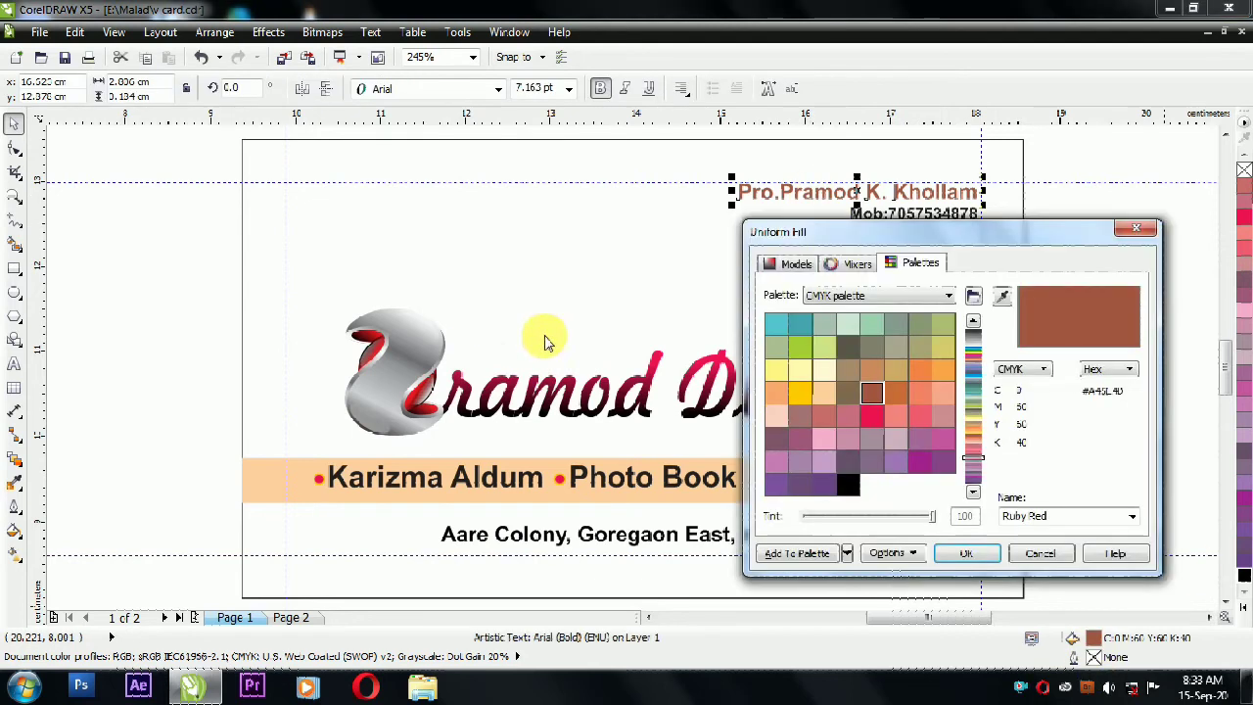
{"action": "left_click", "coordinate": [793, 262]}
{"action": "left_click", "coordinate": [979, 556]}
{"action": "key", "text": "Escape"}
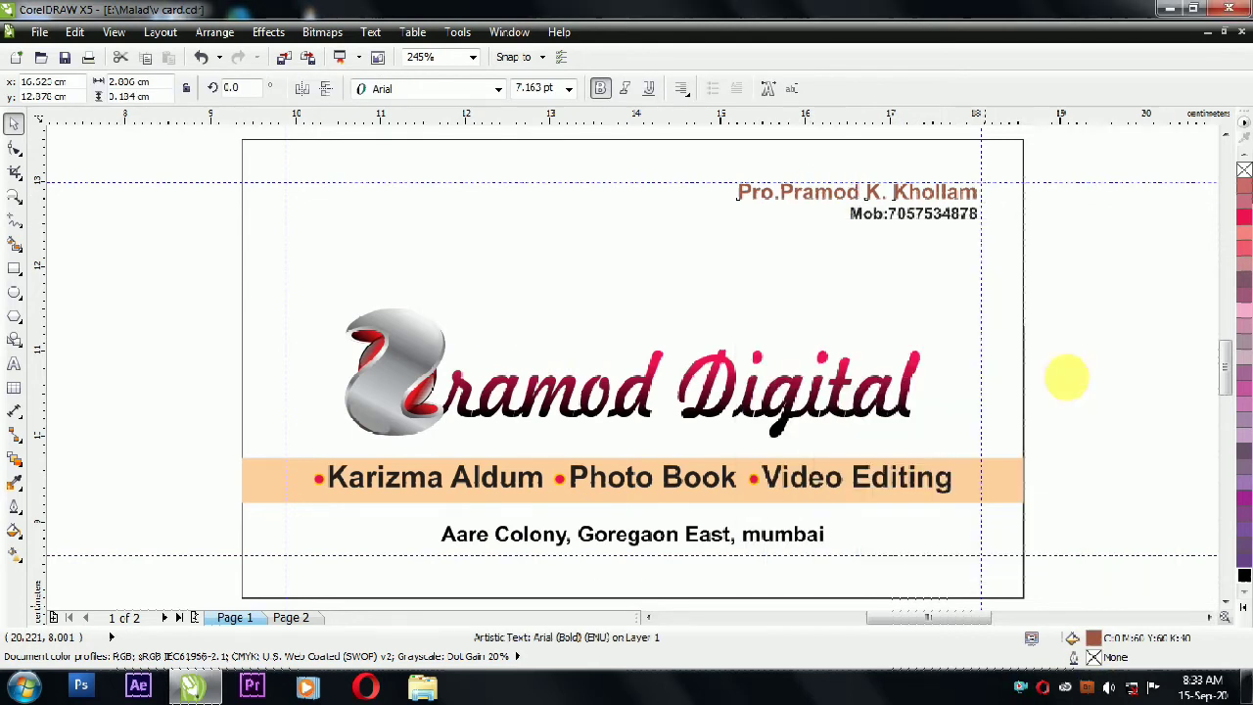
{"action": "left_click", "coordinate": [912, 202]}
{"action": "key", "text": "ctrl+z"}
{"action": "double_click", "coordinate": [1095, 639]}
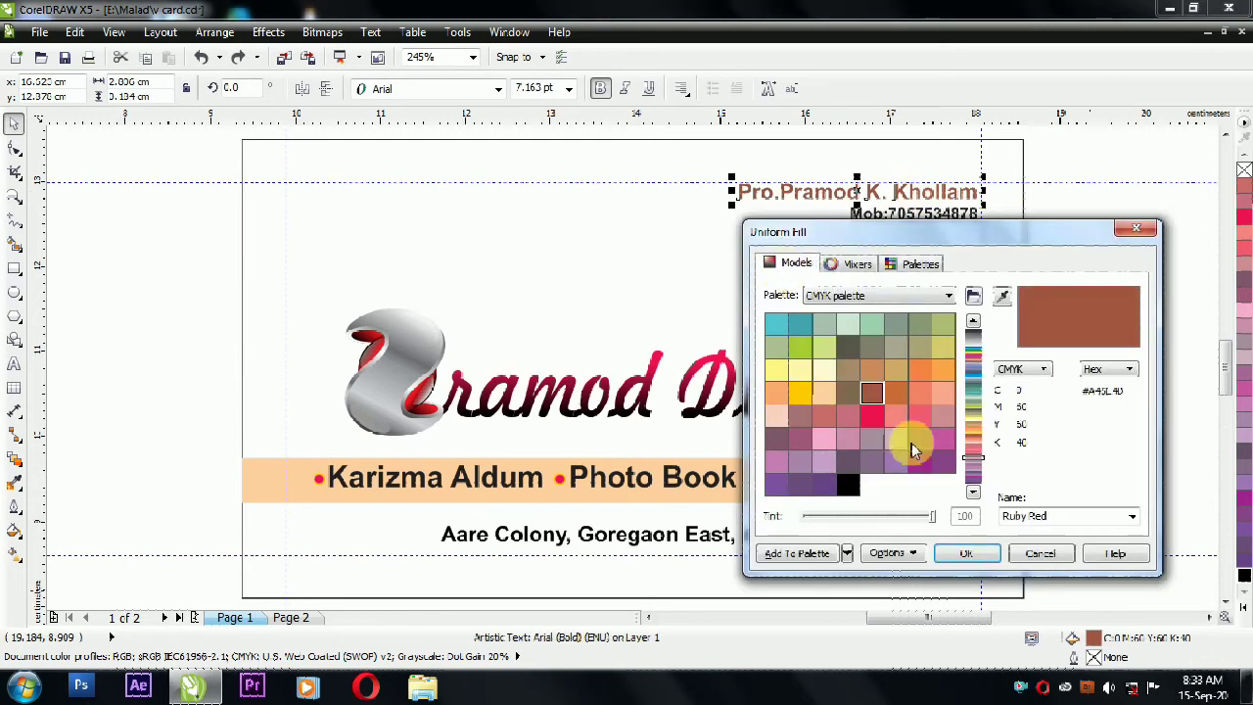
{"action": "left_click", "coordinate": [896, 424]}
{"action": "left_click", "coordinate": [987, 556]}
{"action": "left_click", "coordinate": [1098, 397]}
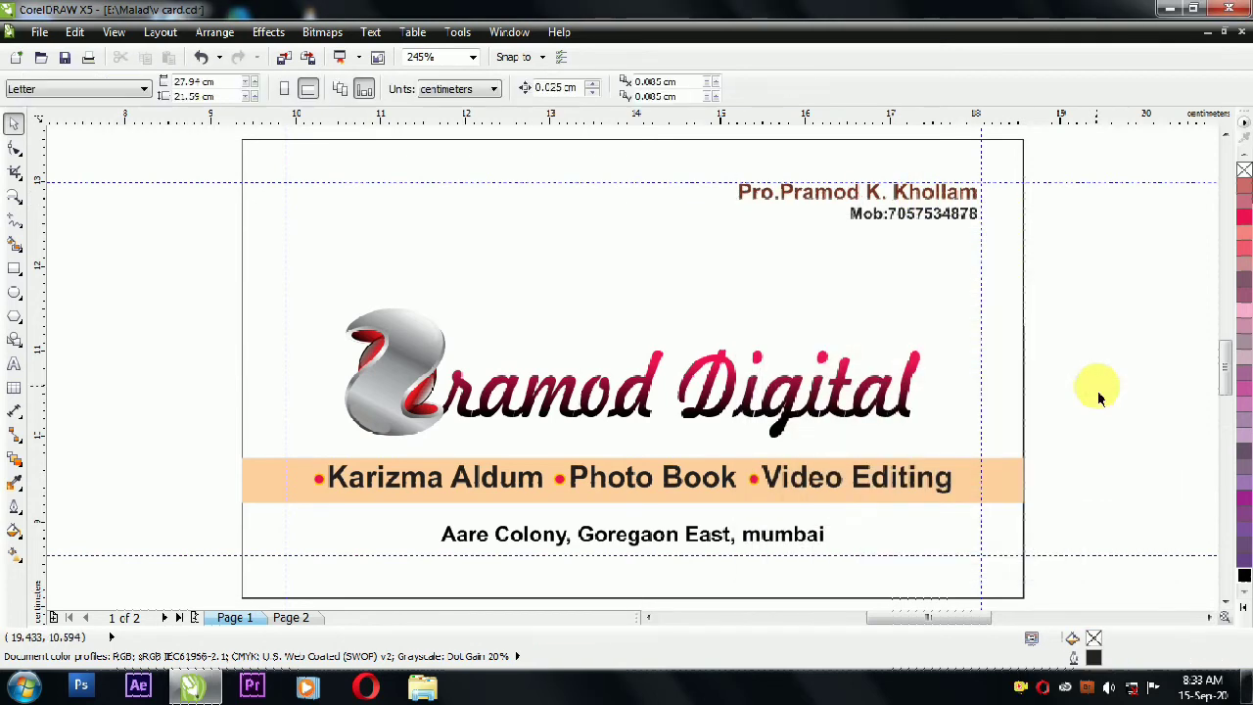
{"action": "left_click", "coordinate": [622, 407]}
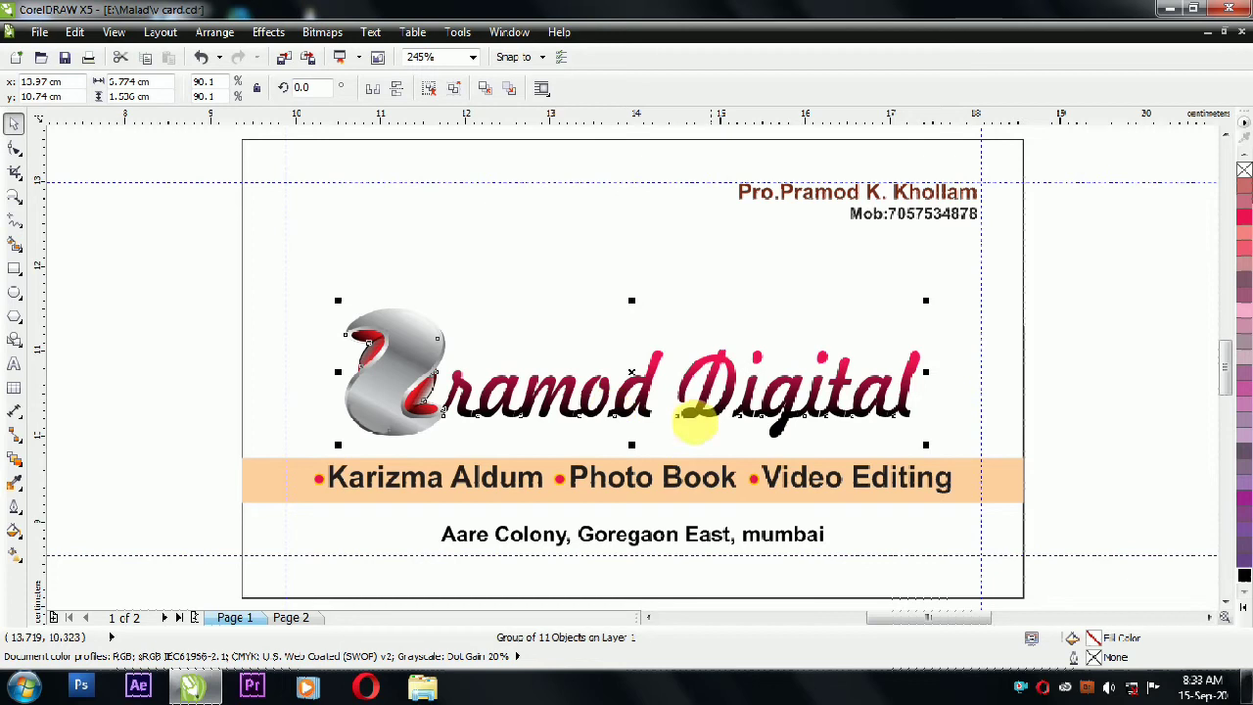
Step: Ungroup the logo, give the 'ramod Digital' text a white outline and nudge it slightly
{"action": "left_click", "coordinate": [397, 90]}
{"action": "left_click", "coordinate": [189, 354]}
{"action": "left_click", "coordinate": [495, 411]}
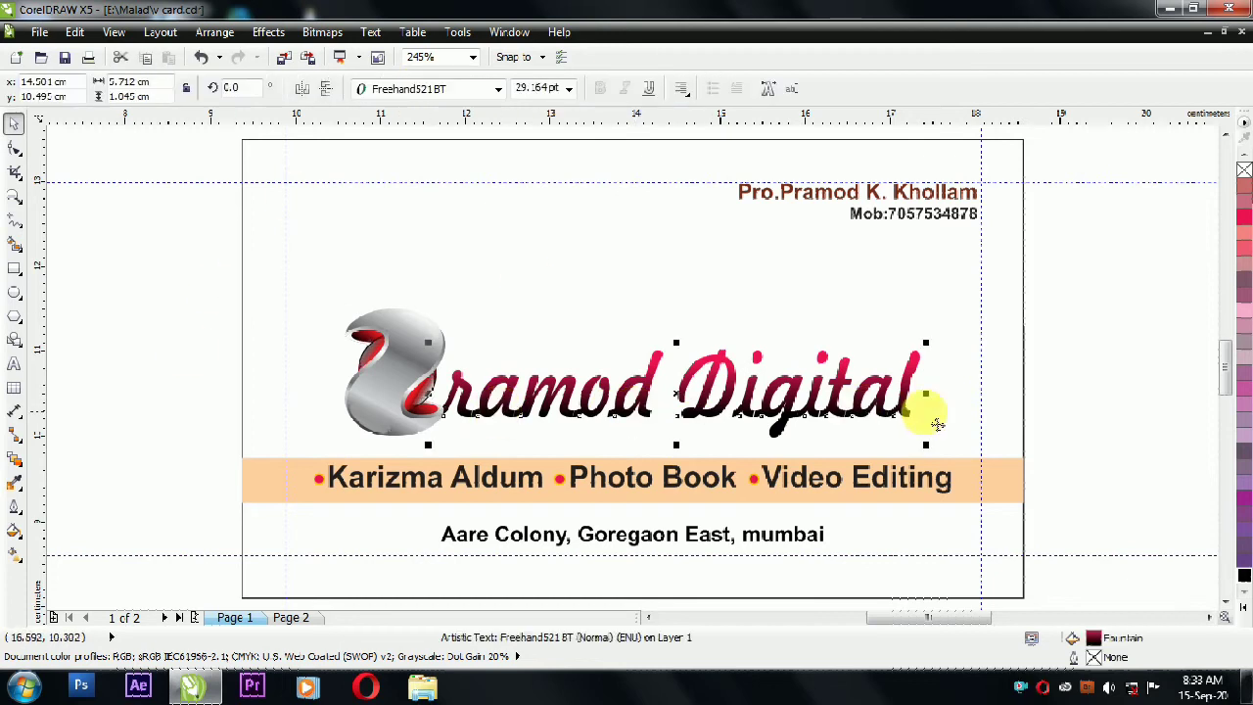
{"action": "left_click", "coordinate": [1245, 609]}
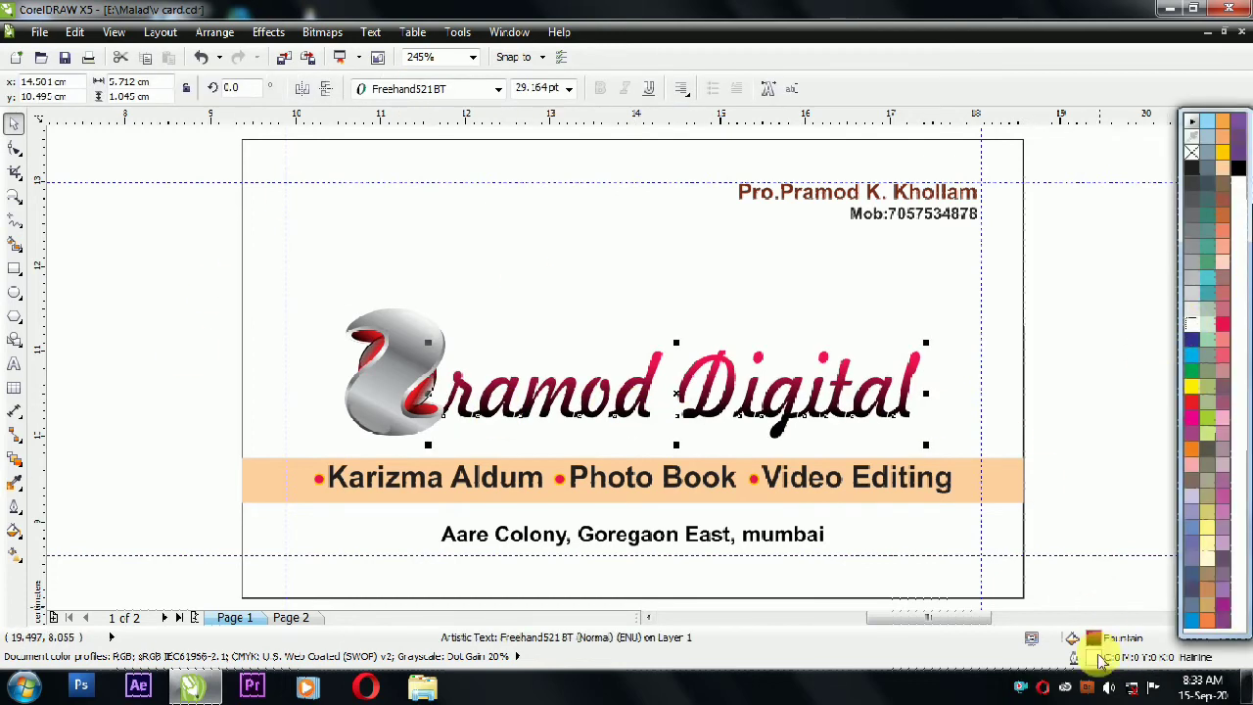
{"action": "double_click", "coordinate": [1093, 657]}
{"action": "left_click", "coordinate": [551, 200]}
{"action": "left_click", "coordinate": [652, 361]}
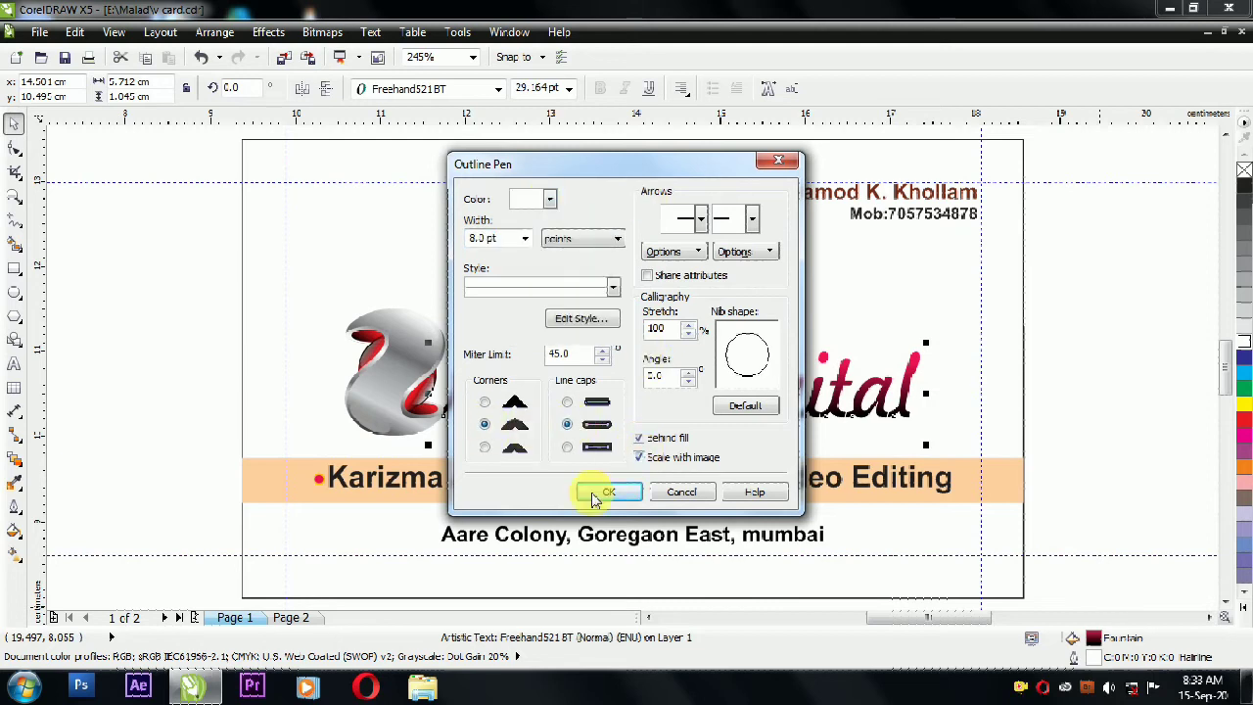
{"action": "left_click", "coordinate": [607, 492]}
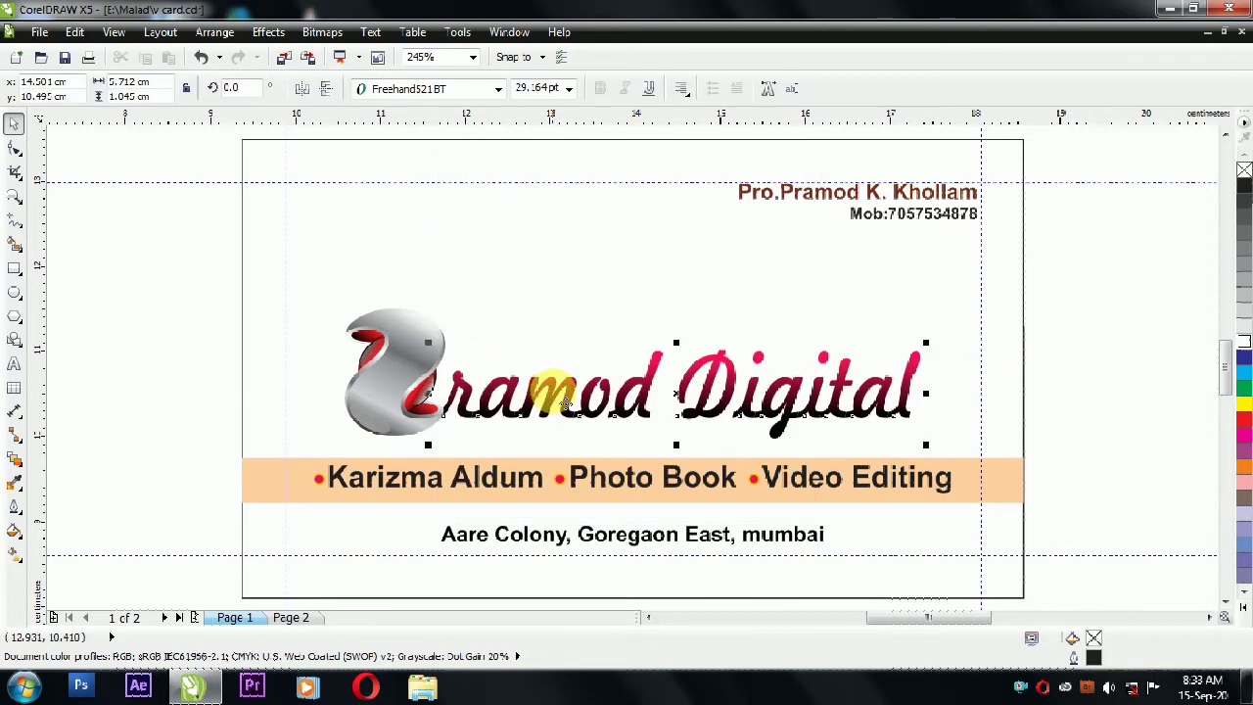
{"action": "left_click_drag", "start_coordinate": [565, 402], "coordinate": [562, 408]}
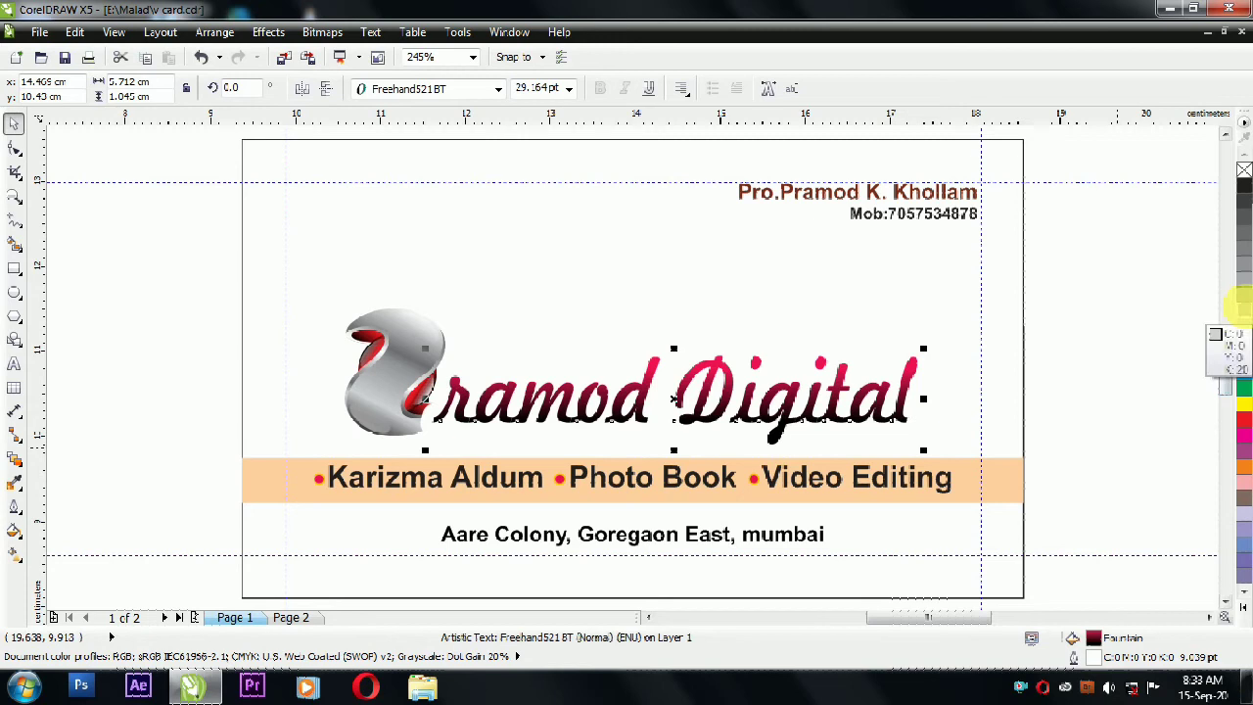
Step: Outline all the logo lettering in light grey, trying 4.0 pt, then settling on 3.0 pt
{"action": "right_click", "coordinate": [1245, 312]}
{"action": "left_click", "coordinate": [953, 295], "text": "shift"}
{"action": "left_click_drag", "start_coordinate": [1116, 299], "coordinate": [401, 453]}
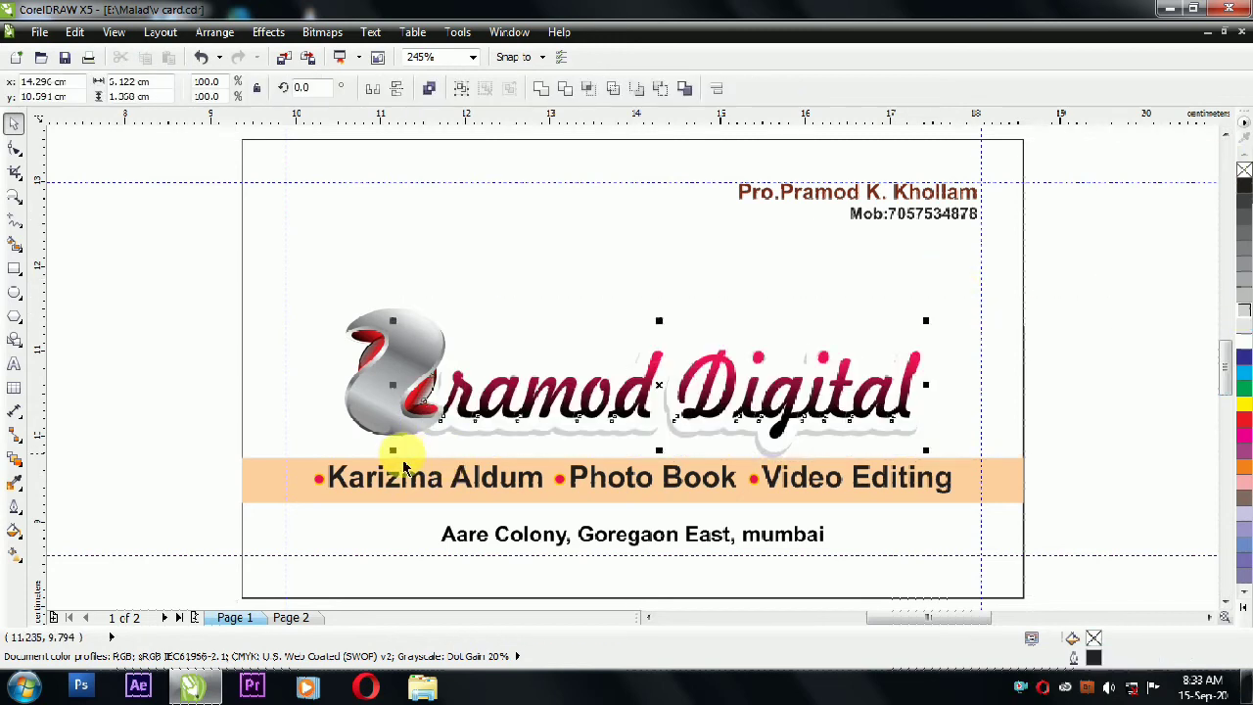
{"action": "double_click", "coordinate": [1094, 662]}
{"action": "left_click", "coordinate": [525, 238]}
{"action": "left_click", "coordinate": [490, 356]}
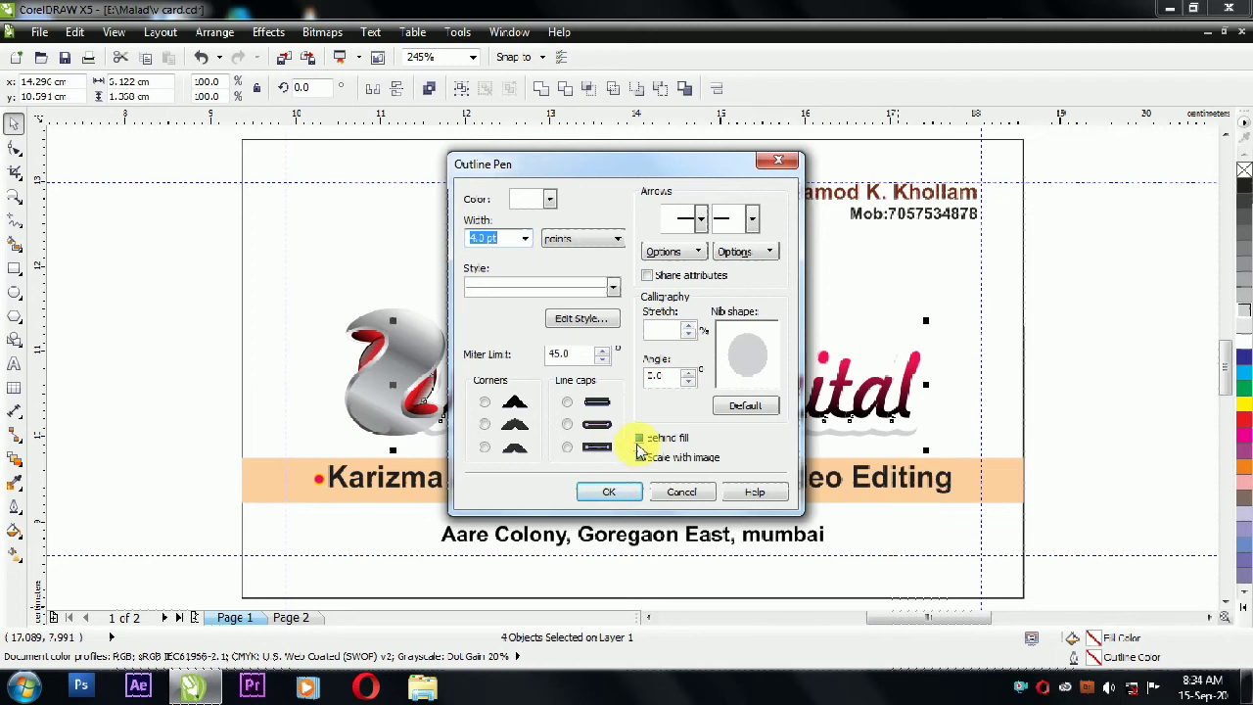
{"action": "left_click", "coordinate": [609, 492]}
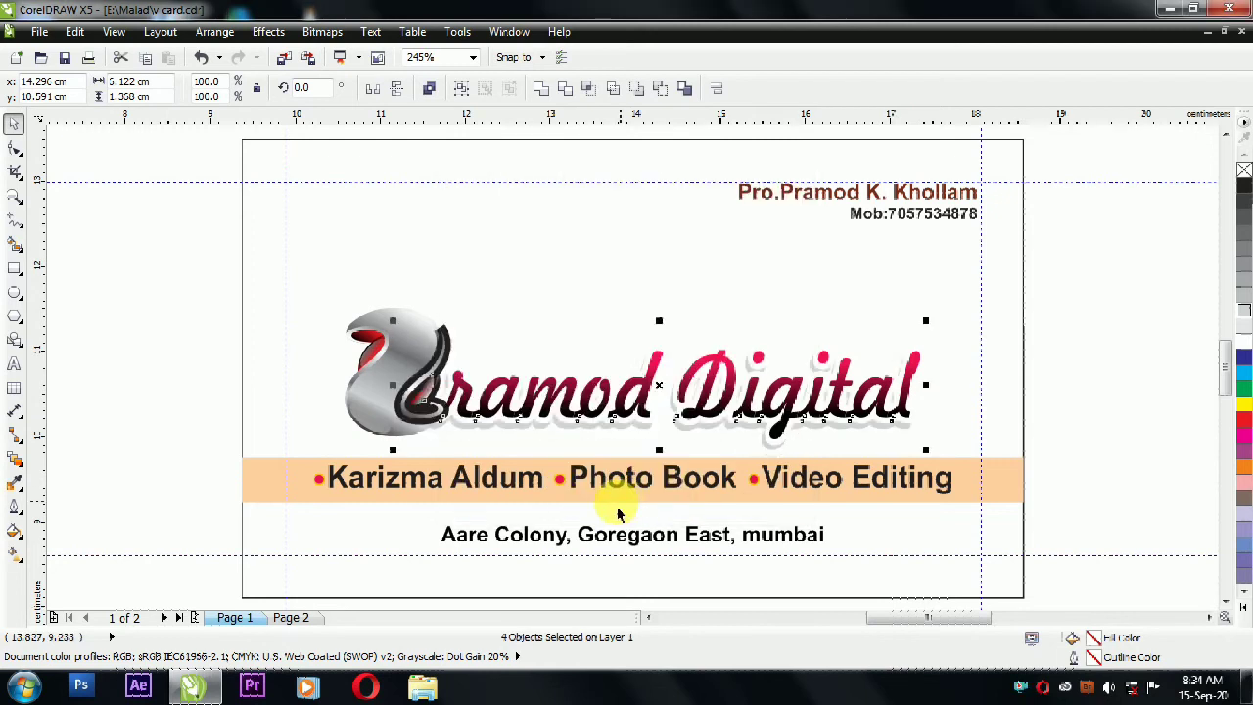
{"action": "double_click", "coordinate": [1095, 663]}
{"action": "left_click", "coordinate": [525, 238]}
{"action": "left_click", "coordinate": [489, 338]}
{"action": "left_click", "coordinate": [609, 491]}
Step: Check the red-and-black P graphic and lens ellipse, then select every object on the card
{"action": "left_click", "coordinate": [493, 370]}
{"action": "left_click", "coordinate": [448, 363]}
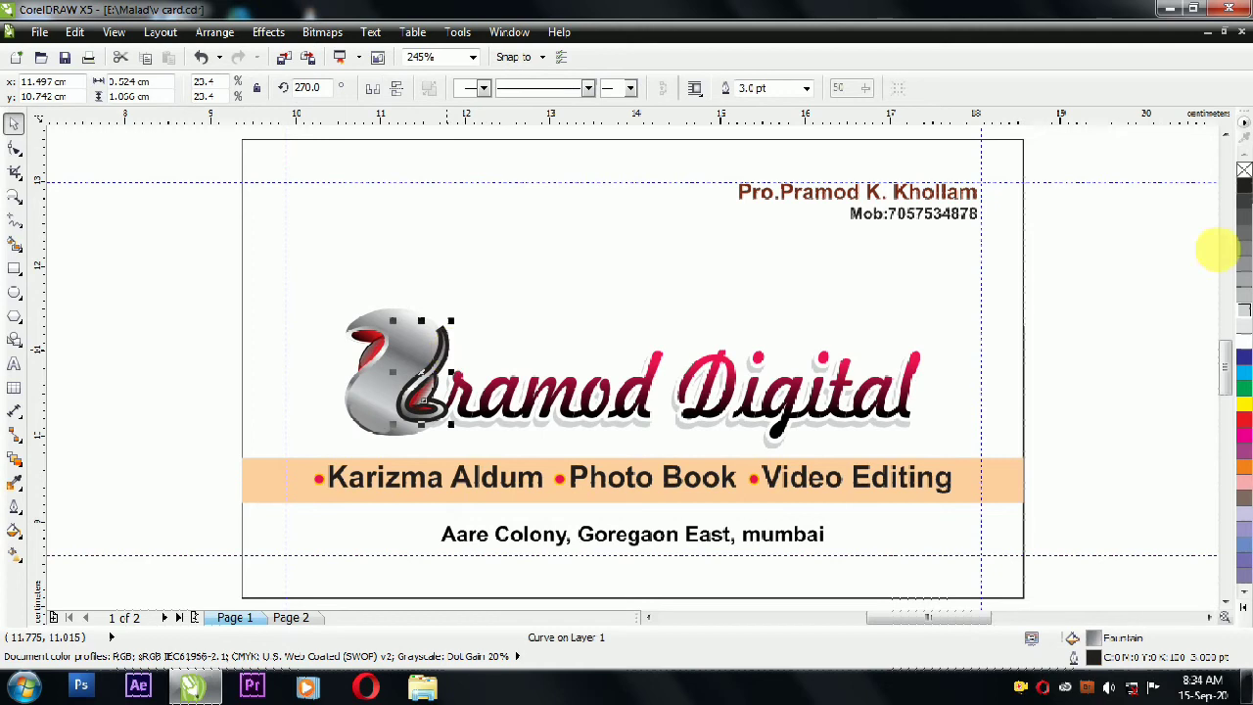
{"action": "left_click", "coordinate": [1153, 280]}
{"action": "scroll", "coordinate": [432, 396], "scroll_direction": "up", "scroll_amount": 3}
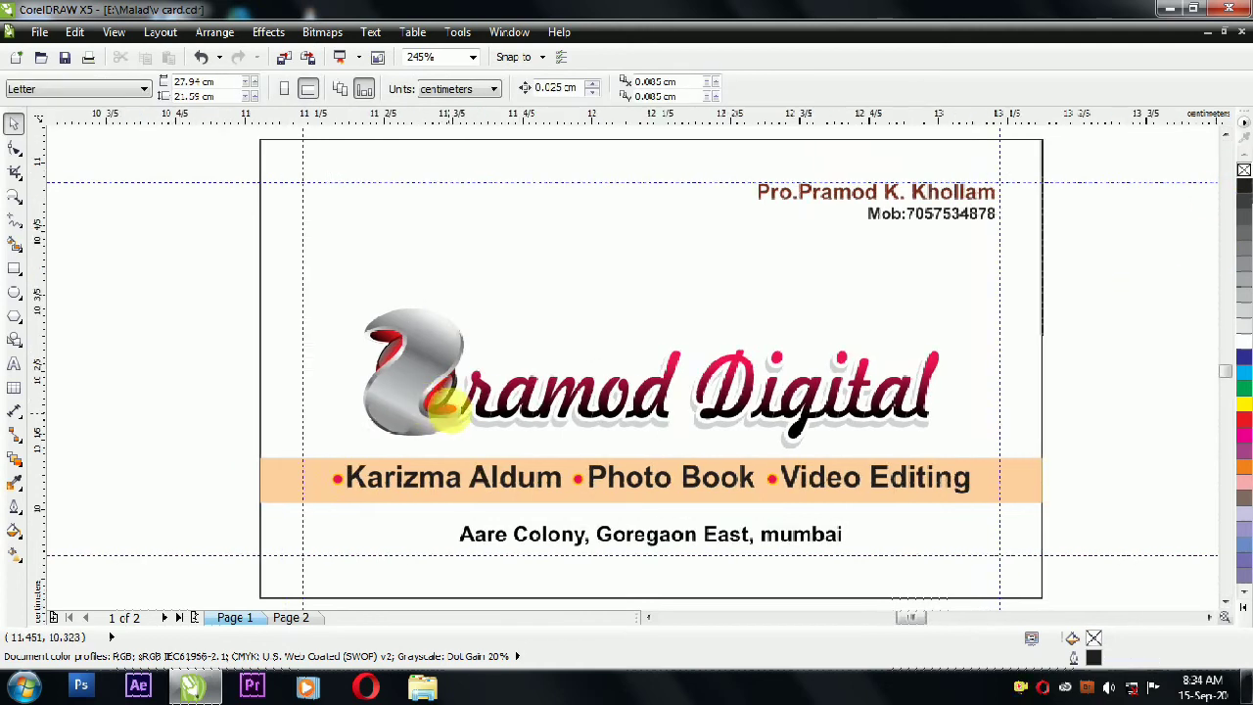
{"action": "left_click", "coordinate": [468, 345]}
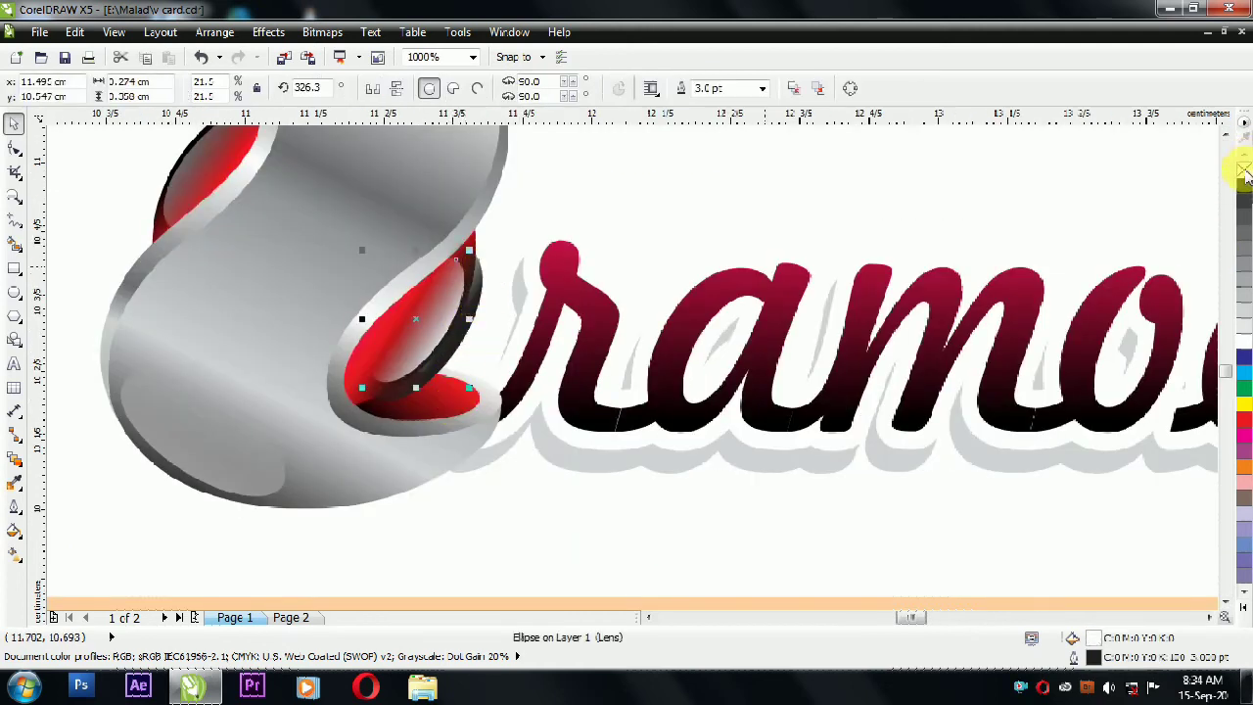
{"action": "left_click", "coordinate": [988, 185]}
{"action": "scroll", "coordinate": [506, 249], "scroll_direction": "down", "scroll_amount": 1}
{"action": "scroll", "coordinate": [190, 271], "scroll_direction": "down", "scroll_amount": 2}
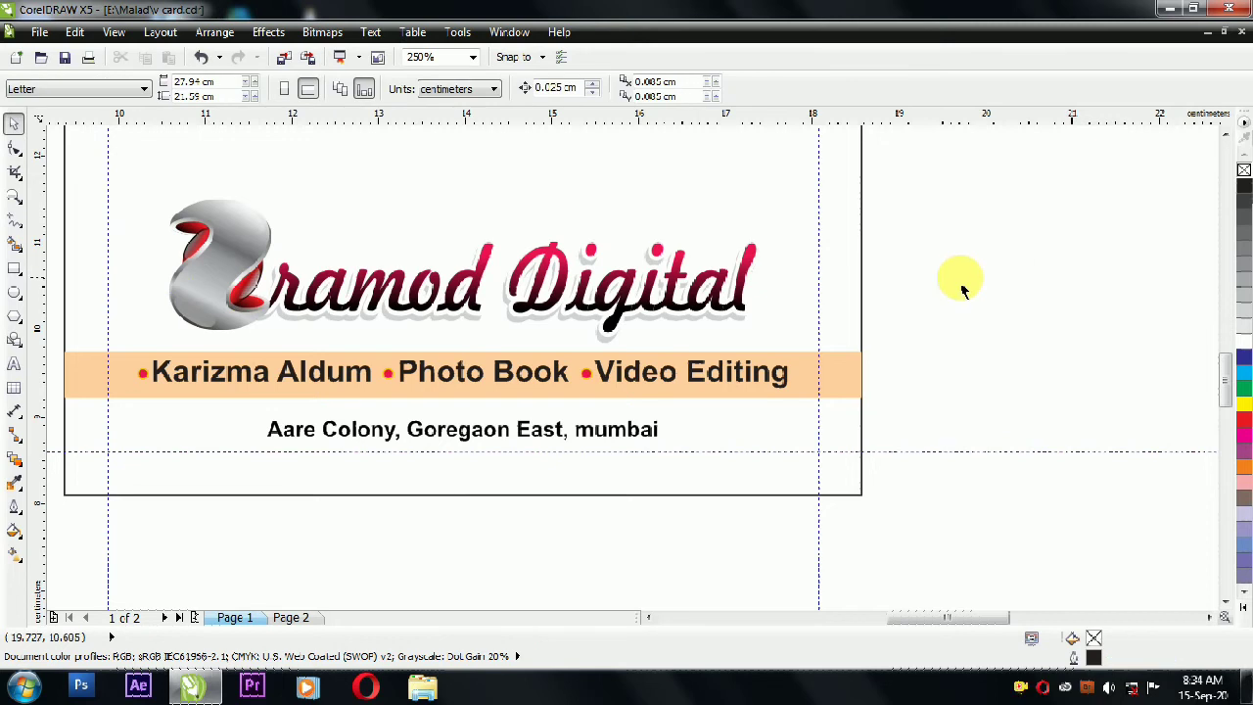
{"action": "scroll", "coordinate": [942, 286], "scroll_direction": "down", "scroll_amount": 1}
{"action": "left_click_drag", "start_coordinate": [477, 145], "coordinate": [1038, 459]}
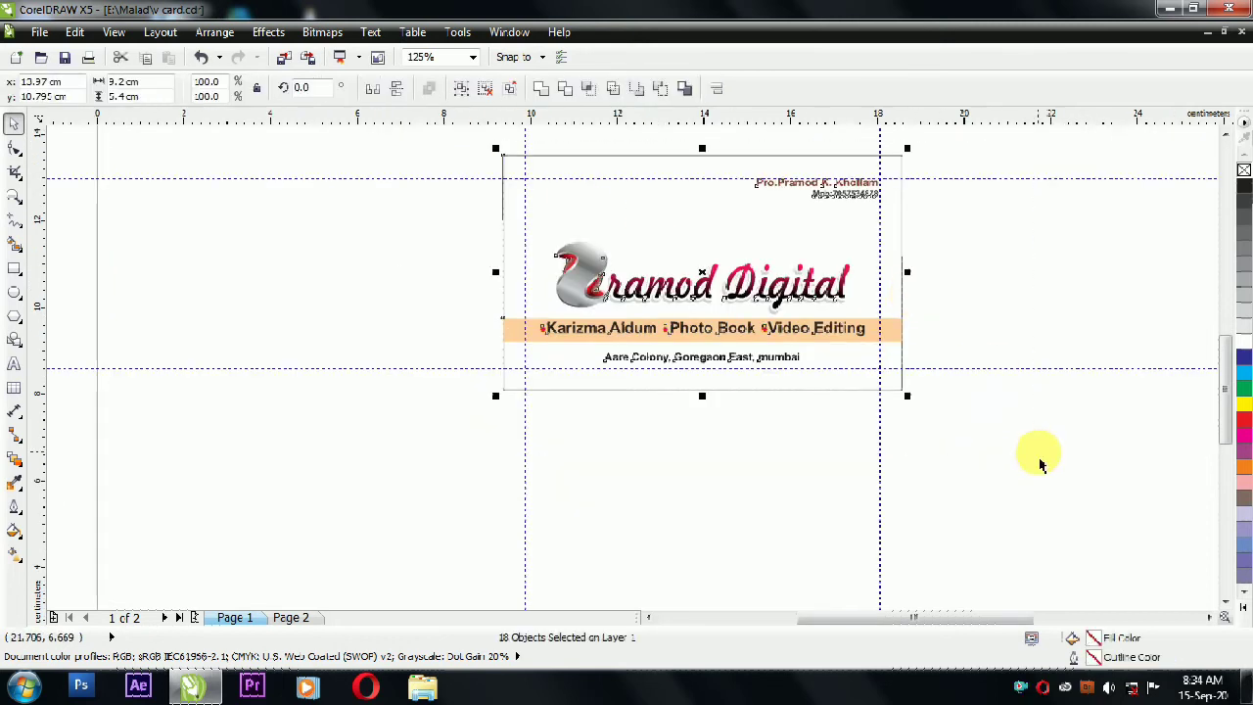
Step: Place a copy of the card background rectangle inside the card as a PowerClip
{"action": "key", "text": "shift+F2"}
{"action": "left_click", "coordinate": [1070, 292]}
{"action": "left_click", "coordinate": [487, 210]}
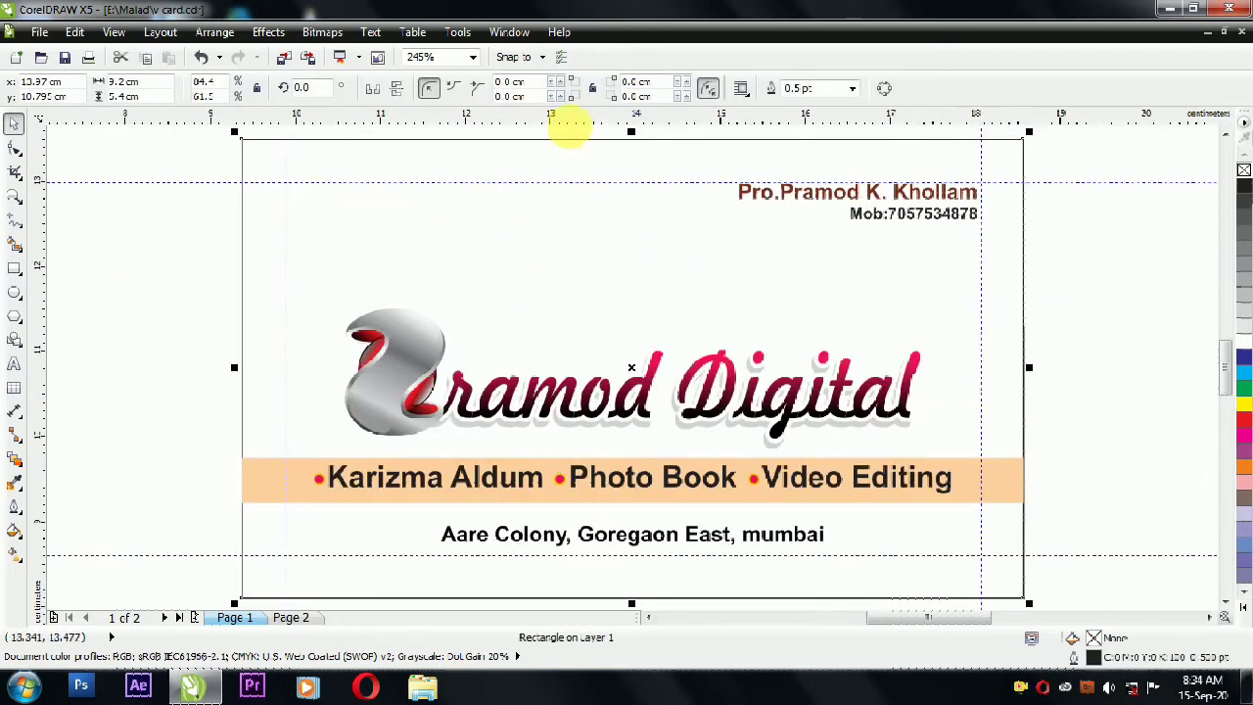
{"action": "left_click_drag", "start_coordinate": [422, 248], "coordinate": [1017, 345]}
{"action": "key", "text": "alt+c"}
{"action": "key", "text": "w"}
{"action": "key", "text": "p"}
{"action": "left_click", "coordinate": [438, 218]}
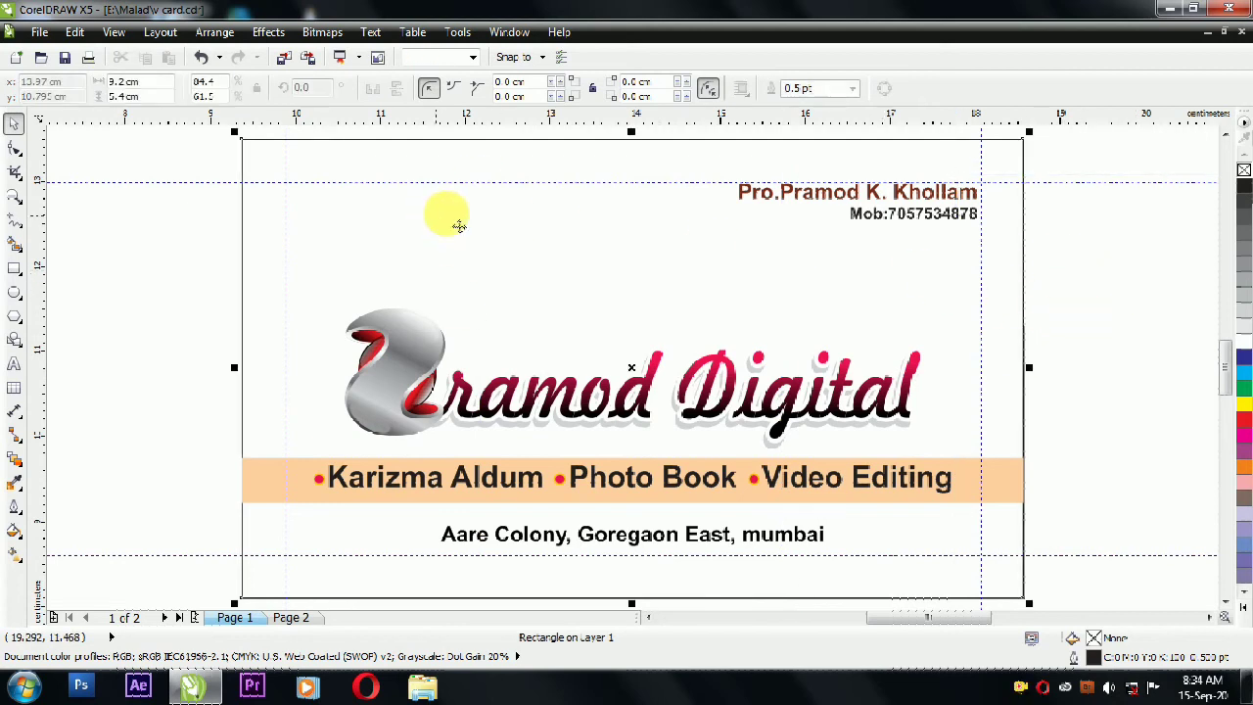
{"action": "left_click", "coordinate": [481, 226], "text": "ctrl"}
{"action": "left_click", "coordinate": [482, 229]}
Step: Convert the clipped rectangle to curves, delete a corner node to make a triangle, fill it tan
{"action": "left_click", "coordinate": [884, 91]}
{"action": "left_click", "coordinate": [14, 147]}
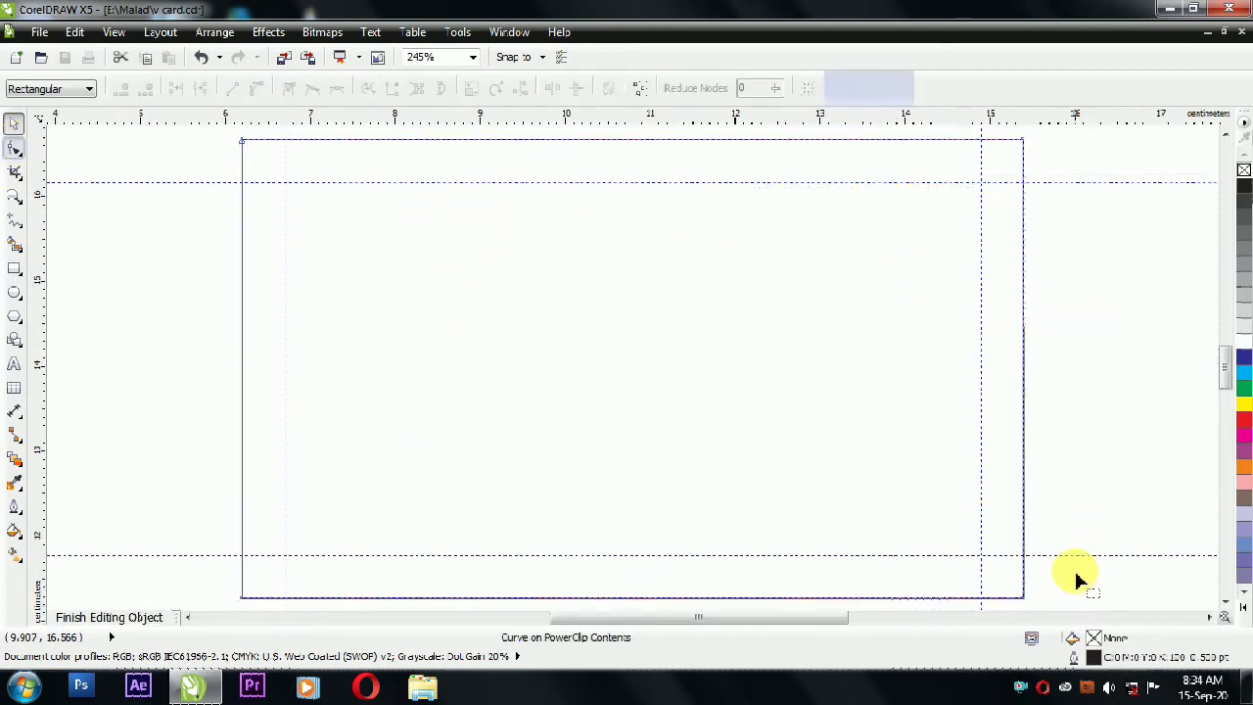
{"action": "left_click_drag", "start_coordinate": [1077, 579], "coordinate": [984, 604]}
{"action": "key", "text": "Delete"}
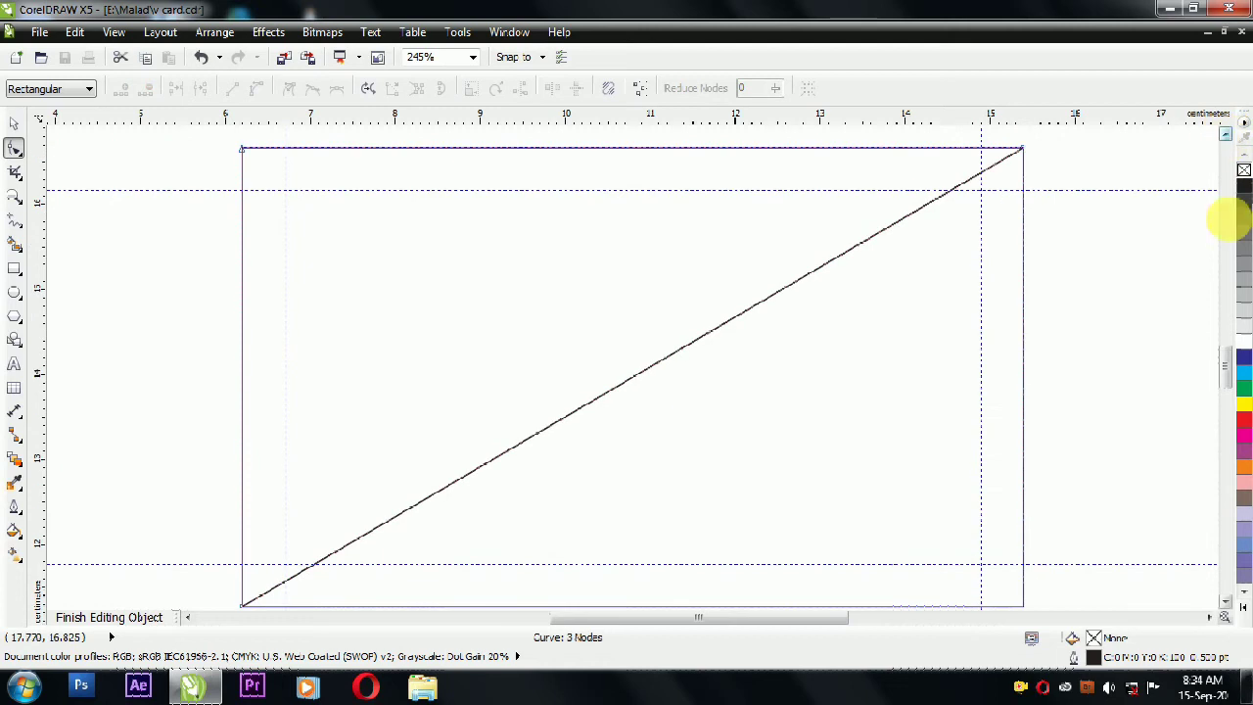
{"action": "left_click", "coordinate": [1243, 608]}
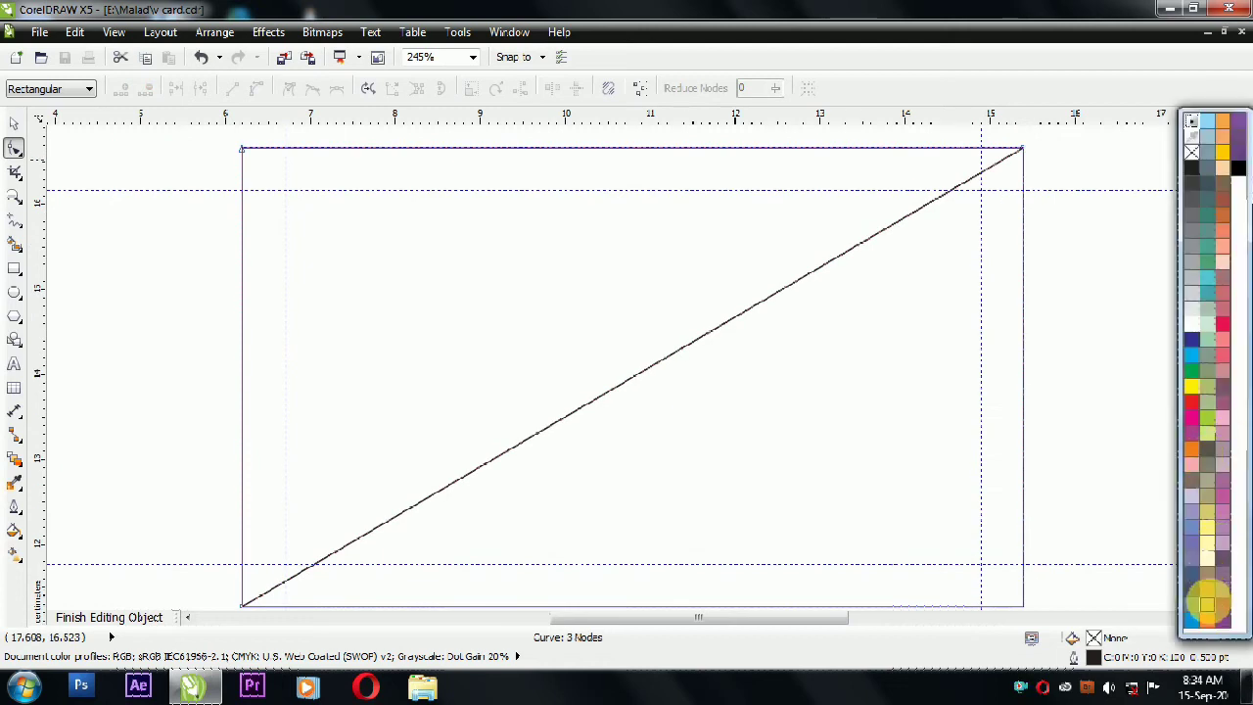
{"action": "left_click", "coordinate": [1208, 600]}
{"action": "left_click", "coordinate": [13, 124]}
{"action": "left_click", "coordinate": [113, 155], "text": "ctrl"}
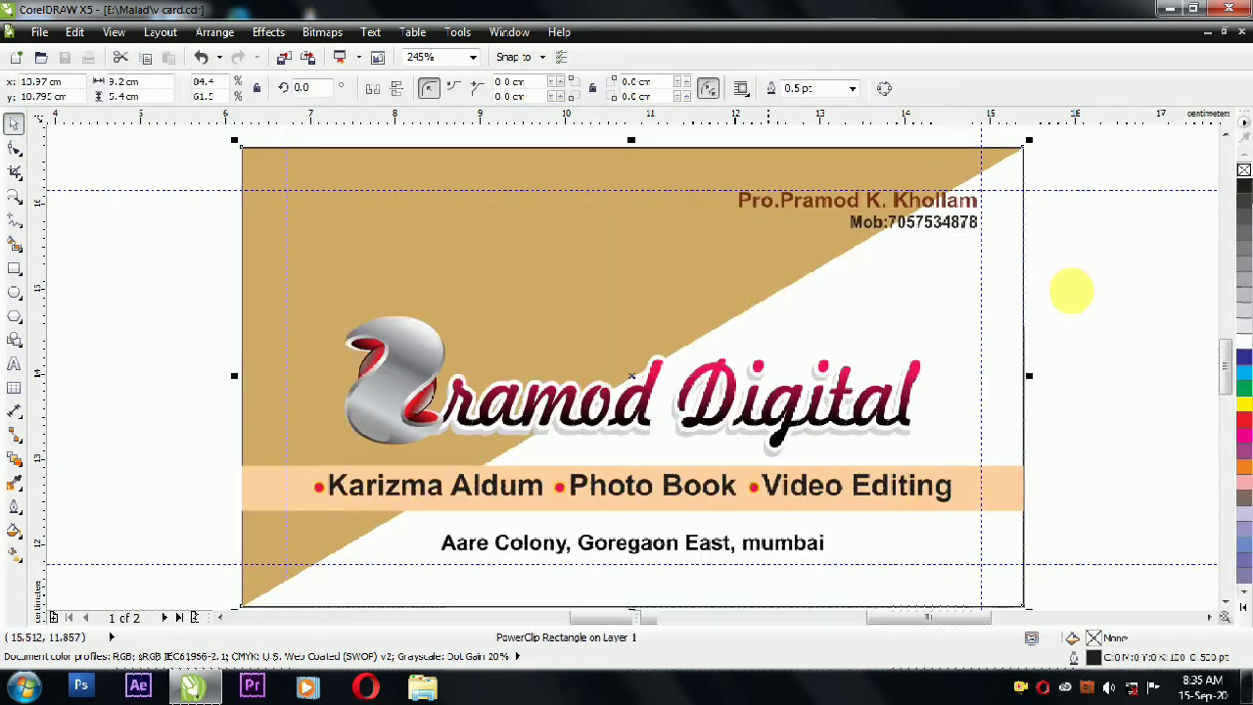
Step: Recolour the clipped triangle from tan to light peach
{"action": "left_click", "coordinate": [1082, 263]}
{"action": "left_click", "coordinate": [631, 267], "text": "ctrl"}
{"action": "left_click", "coordinate": [630, 267]}
{"action": "left_click", "coordinate": [1242, 608]}
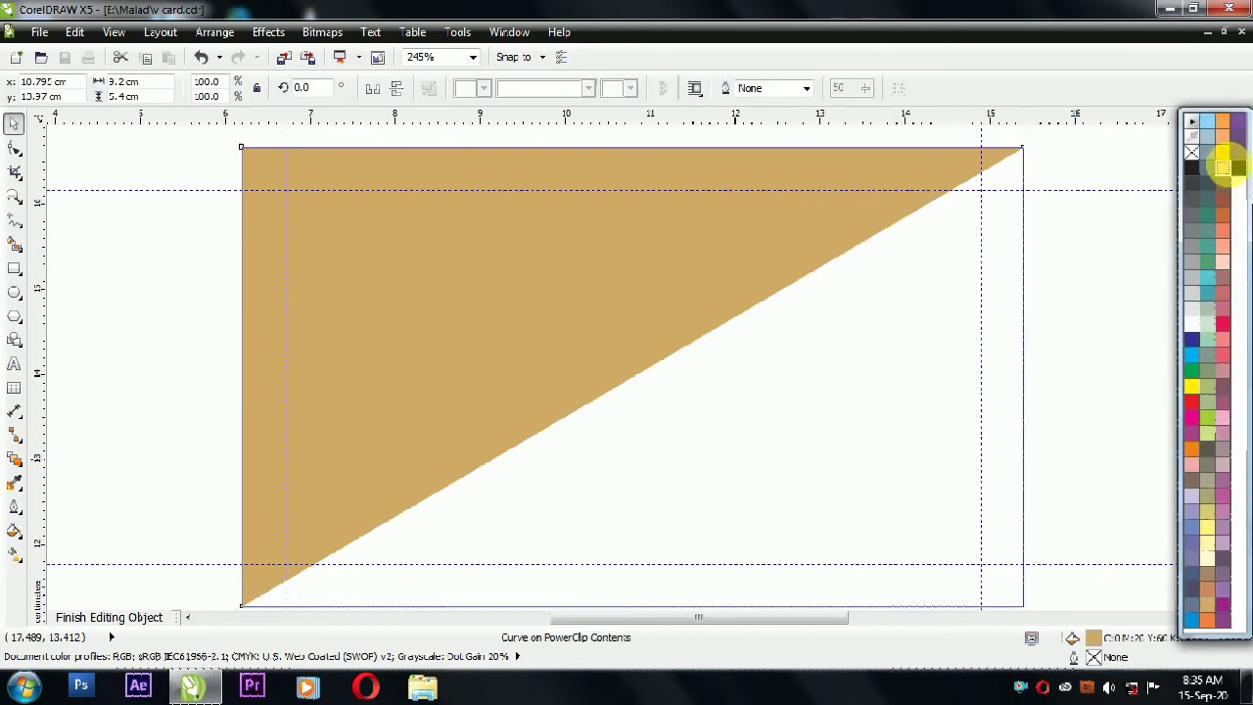
{"action": "left_click", "coordinate": [1222, 169]}
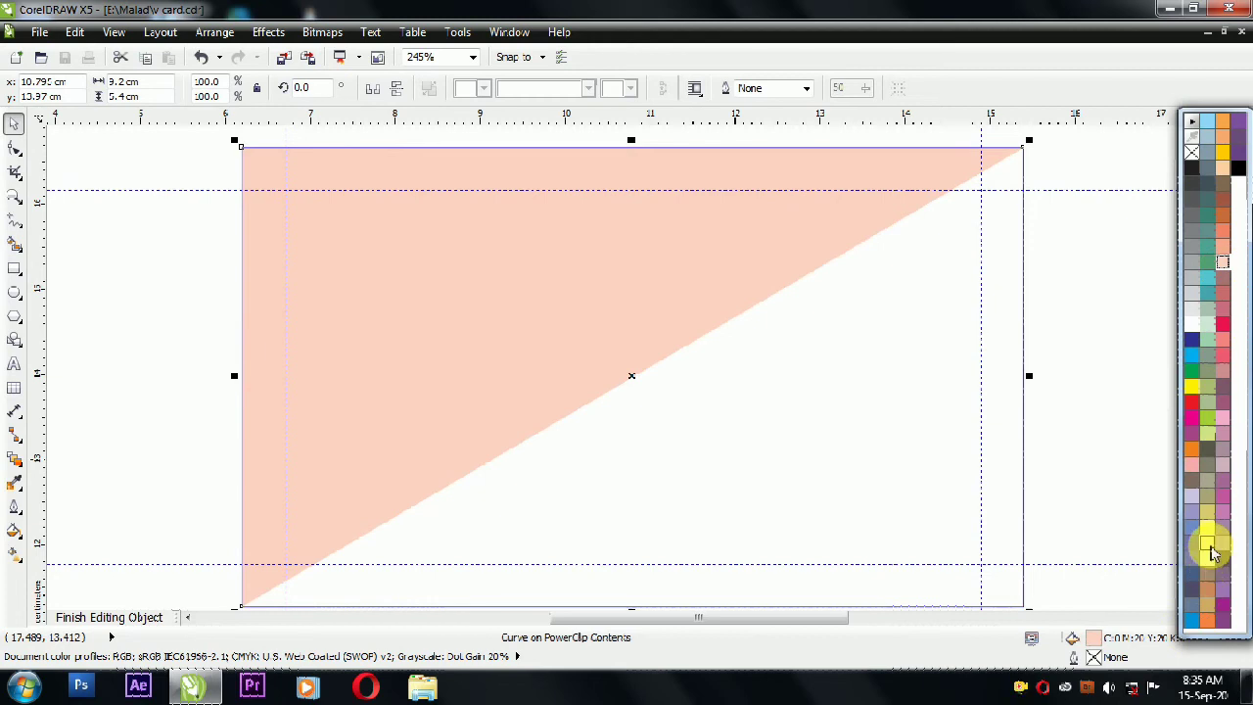
{"action": "left_click", "coordinate": [135, 283]}
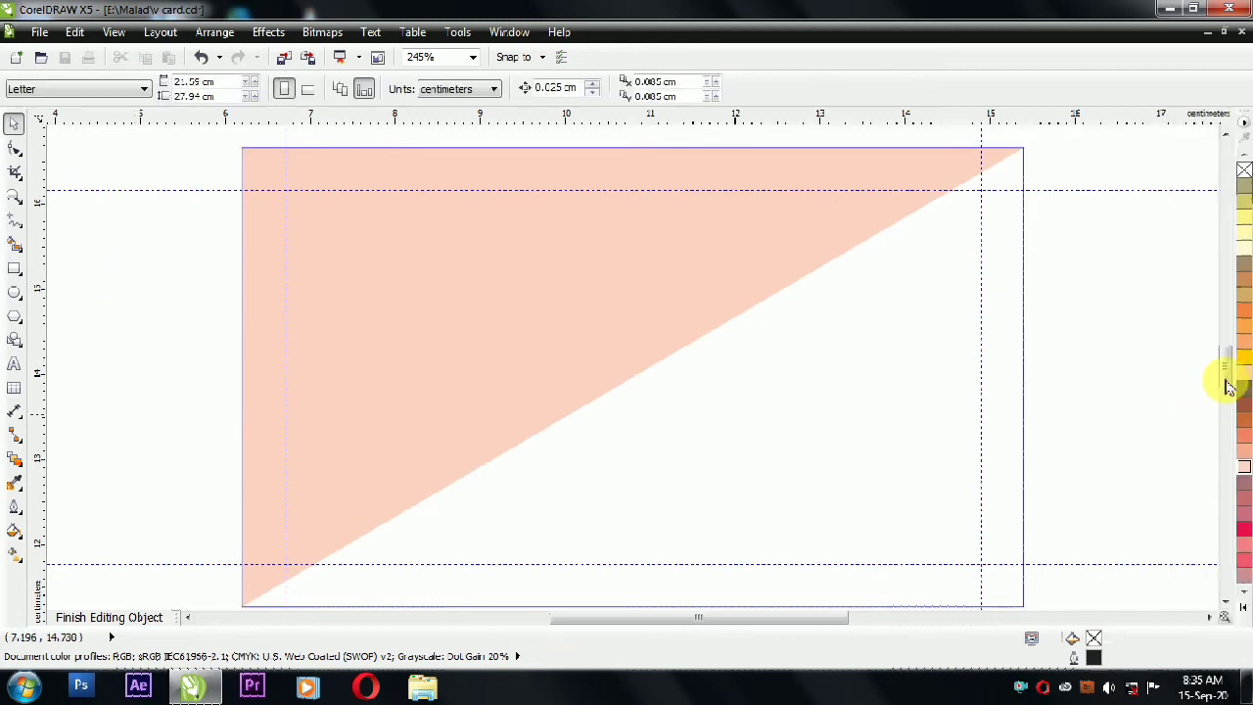
{"action": "left_click", "coordinate": [1160, 362], "text": "ctrl"}
{"action": "left_click", "coordinate": [1077, 338]}
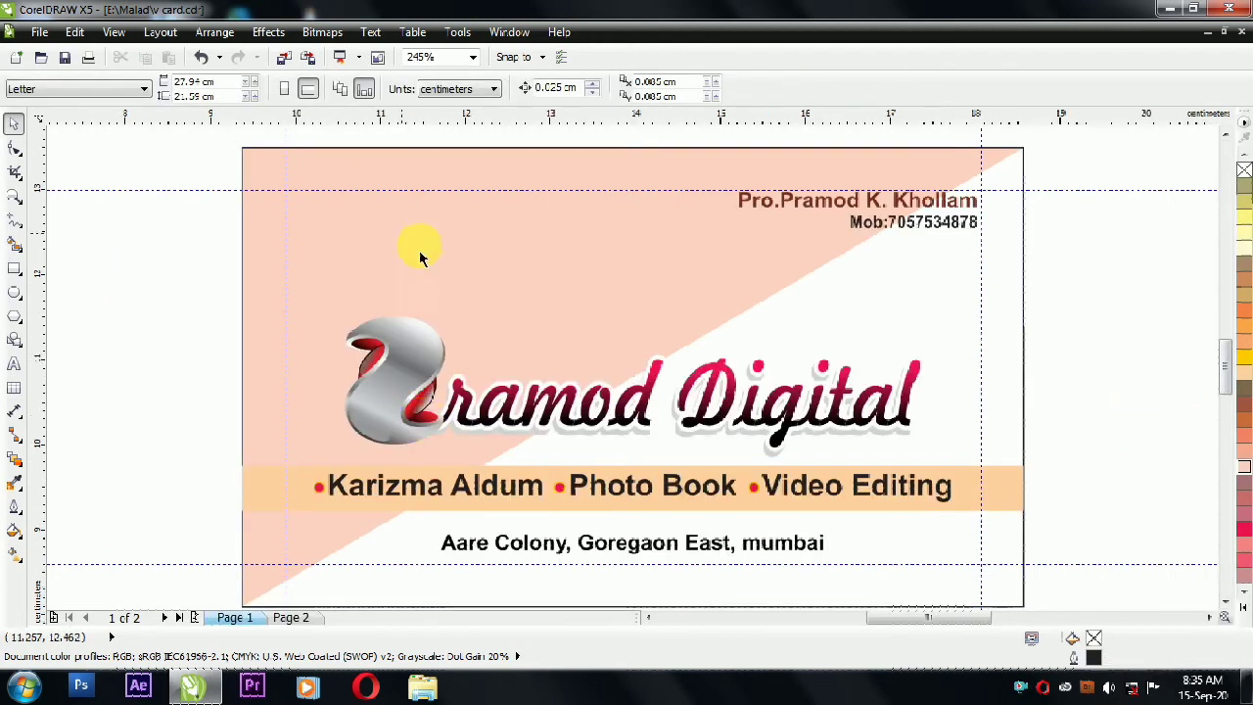
Step: Scale the peach triangle to about 59% and put a slightly larger red copy behind it
{"action": "left_click", "coordinate": [575, 232], "text": "ctrl"}
{"action": "scroll", "coordinate": [875, 447], "scroll_direction": "down", "scroll_amount": 2}
{"action": "left_click_drag", "start_coordinate": [924, 506], "coordinate": [762, 411]}
{"action": "left_click", "coordinate": [919, 374]}
{"action": "scroll", "coordinate": [656, 340], "scroll_direction": "up", "scroll_amount": 1}
{"action": "left_click", "coordinate": [646, 308]}
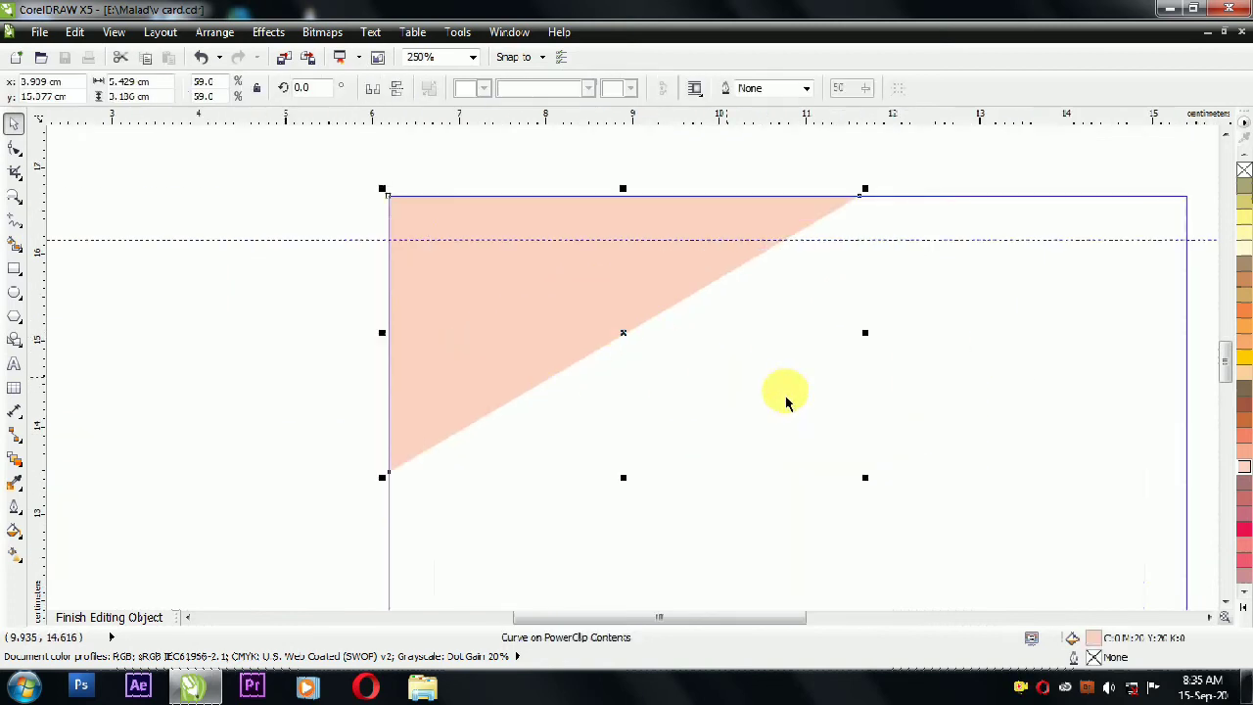
{"action": "left_click_drag", "start_coordinate": [868, 479], "coordinate": [880, 487]}
{"action": "left_click", "coordinate": [1242, 537]}
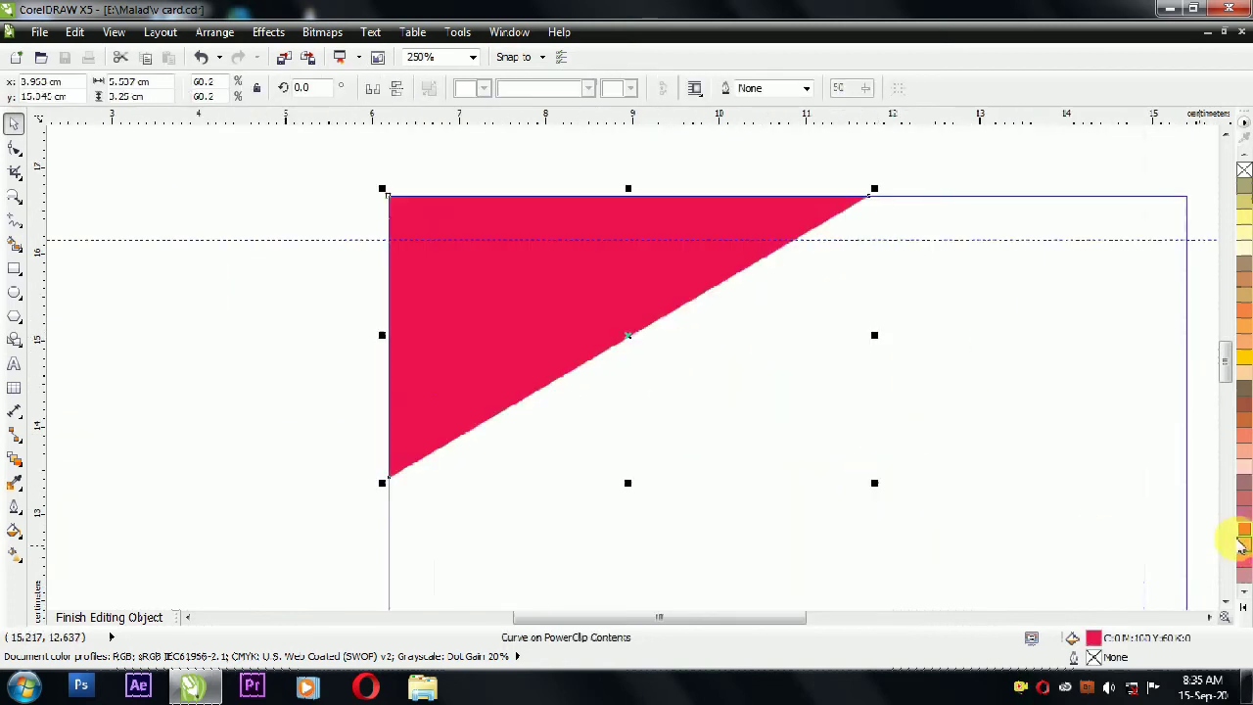
{"action": "key", "text": "shift+Page_Down"}
{"action": "left_click", "coordinate": [313, 221], "text": "ctrl"}
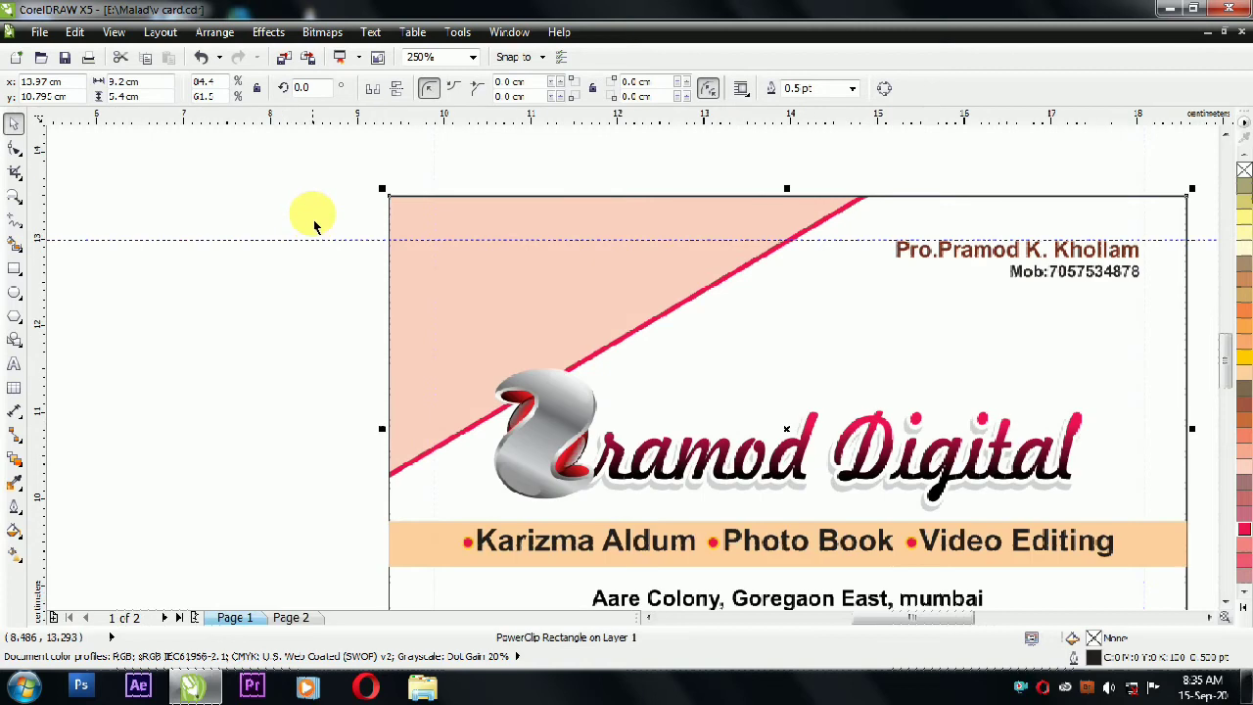
Step: Remove the card's black border and preview the card full screen
{"action": "right_click", "coordinate": [1243, 170]}
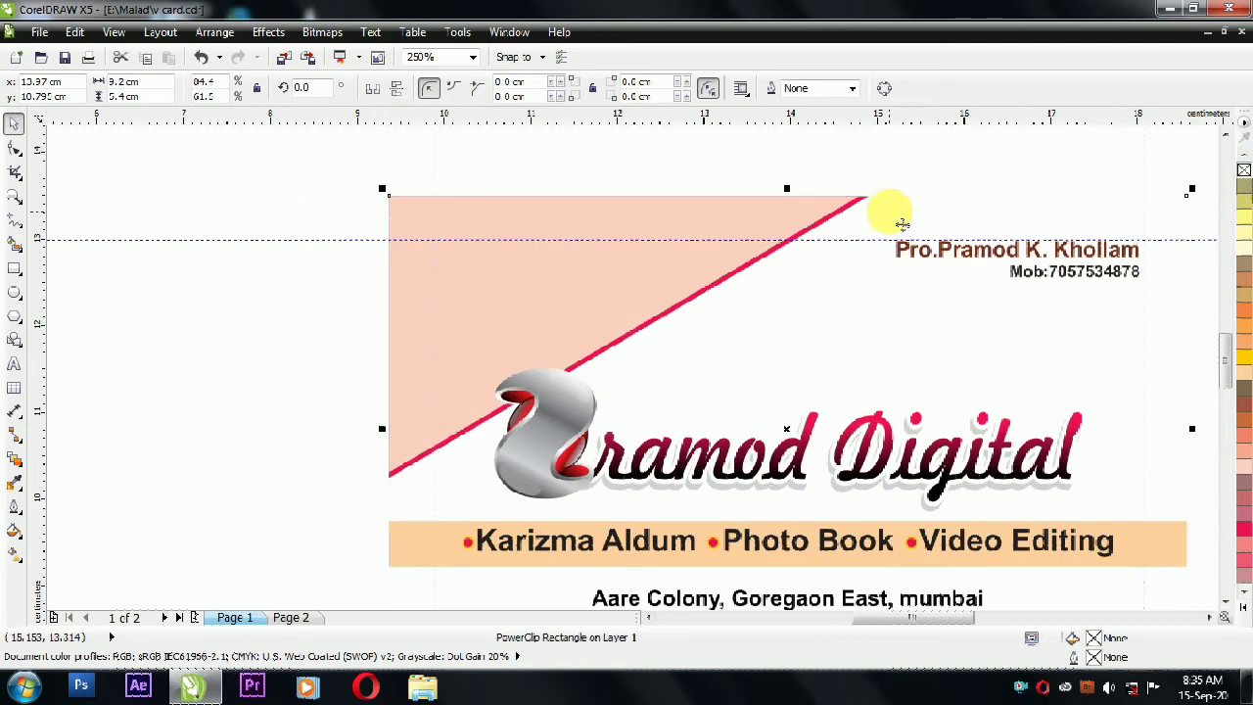
{"action": "key", "text": "F4"}
{"action": "left_click", "coordinate": [1111, 246]}
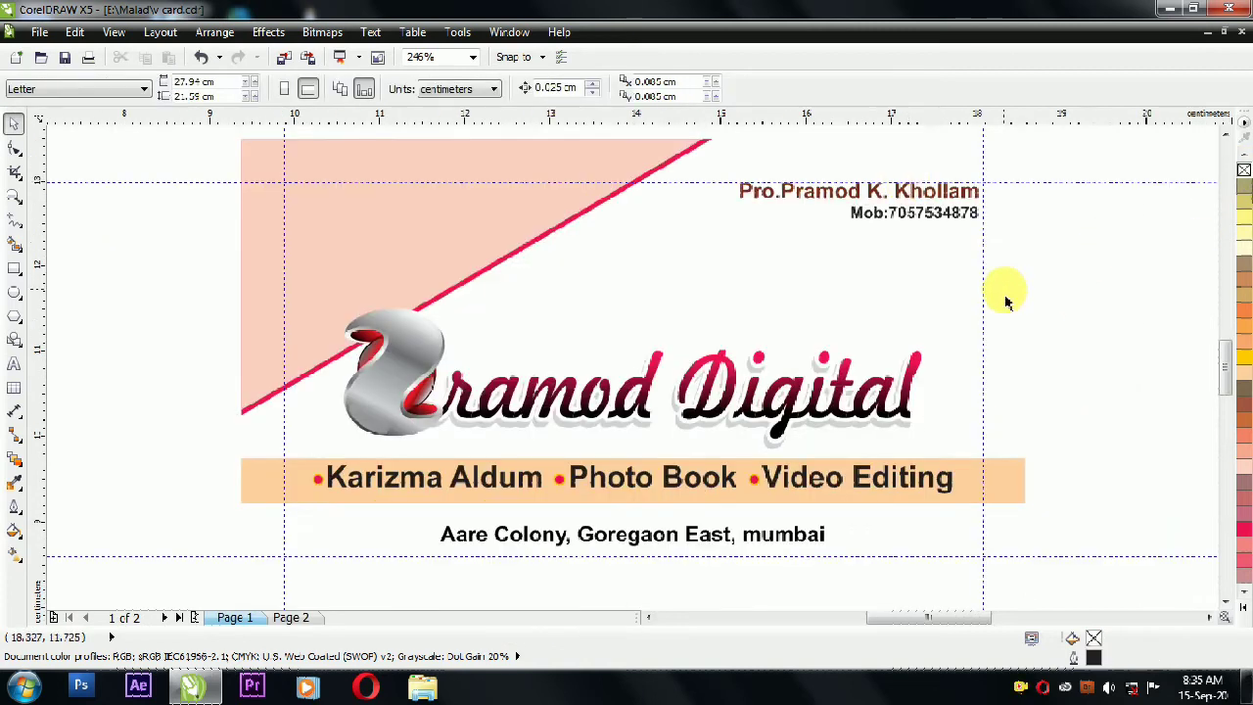
{"action": "key", "text": "F9"}
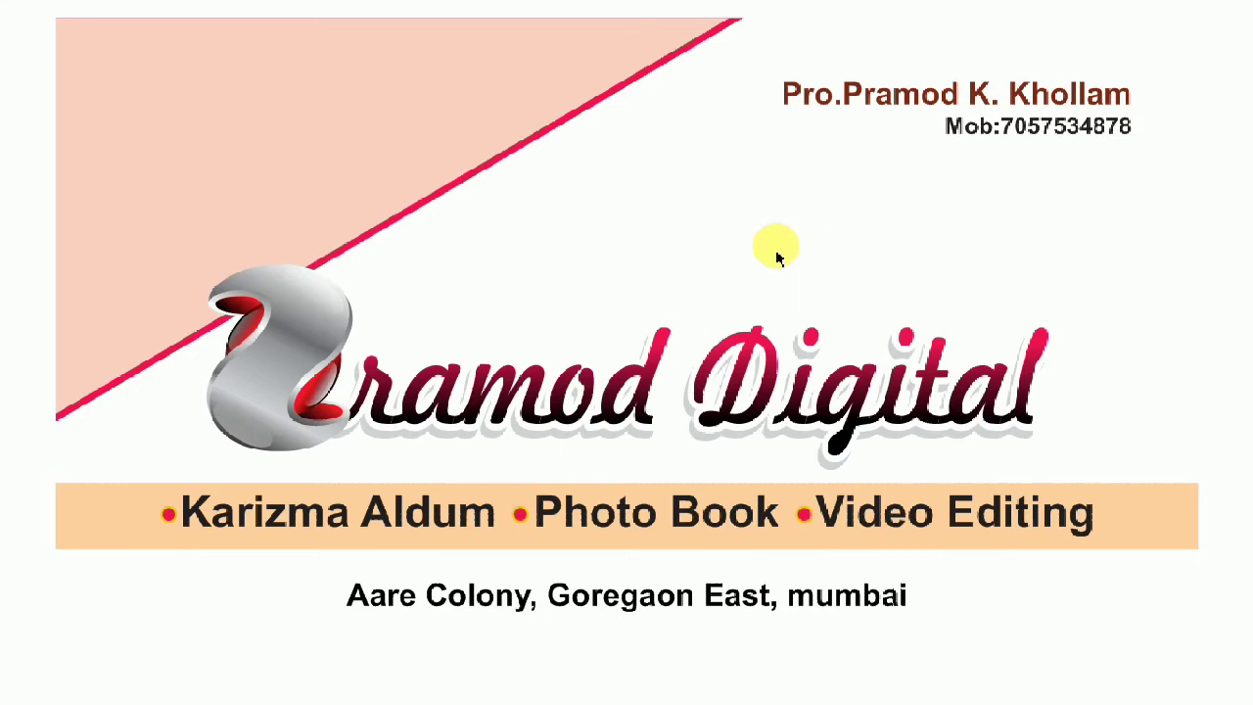
Step: Shrink the peach and red corner triangles further inside the PowerClip
{"action": "key", "text": "F9"}
{"action": "left_click", "coordinate": [252, 173], "text": "ctrl"}
{"action": "left_click_drag", "start_coordinate": [214, 128], "coordinate": [758, 477]}
{"action": "left_click_drag", "start_coordinate": [713, 439], "coordinate": [588, 365]}
{"action": "left_click", "coordinate": [190, 290]}
Step: Add a flipped copy of the striped triangle in the card's lower-right corner, at about 90% size
{"action": "left_click_drag", "start_coordinate": [215, 129], "coordinate": [653, 351]}
{"action": "left_click_drag", "start_coordinate": [422, 243], "coordinate": [785, 414]}
{"action": "right_click", "coordinate": [785, 415]}
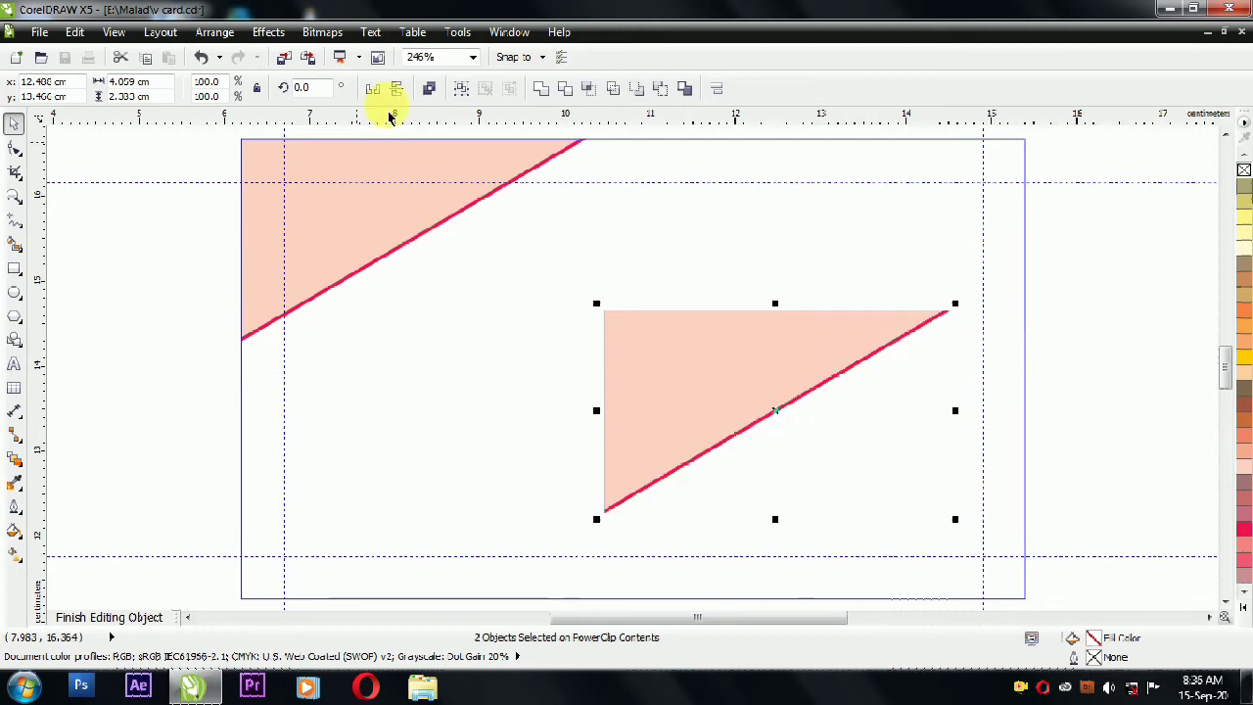
{"action": "left_click", "coordinate": [396, 88]}
{"action": "left_click", "coordinate": [372, 88]}
{"action": "left_click_drag", "start_coordinate": [891, 446], "coordinate": [965, 520]}
{"action": "left_click_drag", "start_coordinate": [677, 394], "coordinate": [763, 453]}
{"action": "left_click", "coordinate": [1055, 297], "text": "ctrl"}
Step: Select the services band with its text and scale them down together
{"action": "left_click", "coordinate": [1088, 297]}
{"action": "left_click", "coordinate": [1009, 491]}
{"action": "left_click", "coordinate": [1126, 395]}
{"action": "left_click", "coordinate": [1018, 492]}
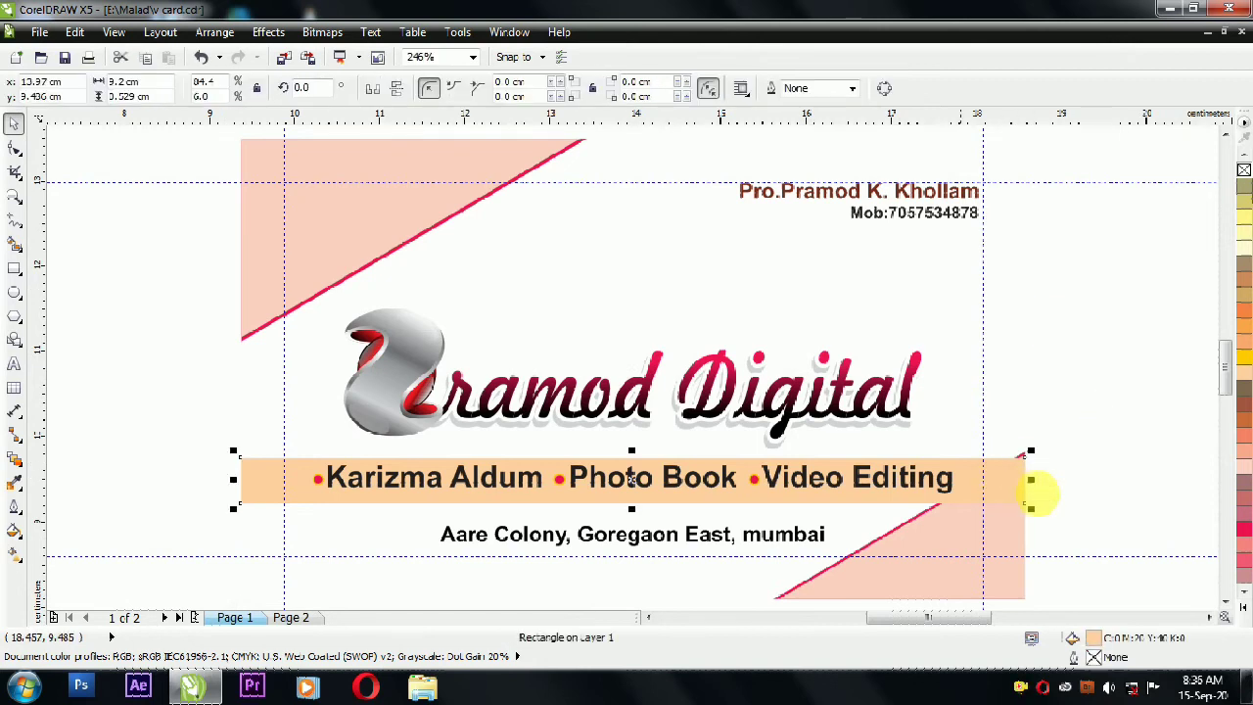
{"action": "left_click_drag", "start_coordinate": [1119, 433], "coordinate": [304, 486]}
{"action": "left_click_drag", "start_coordinate": [209, 513], "coordinate": [273, 522]}
{"action": "left_click", "coordinate": [1127, 503]}
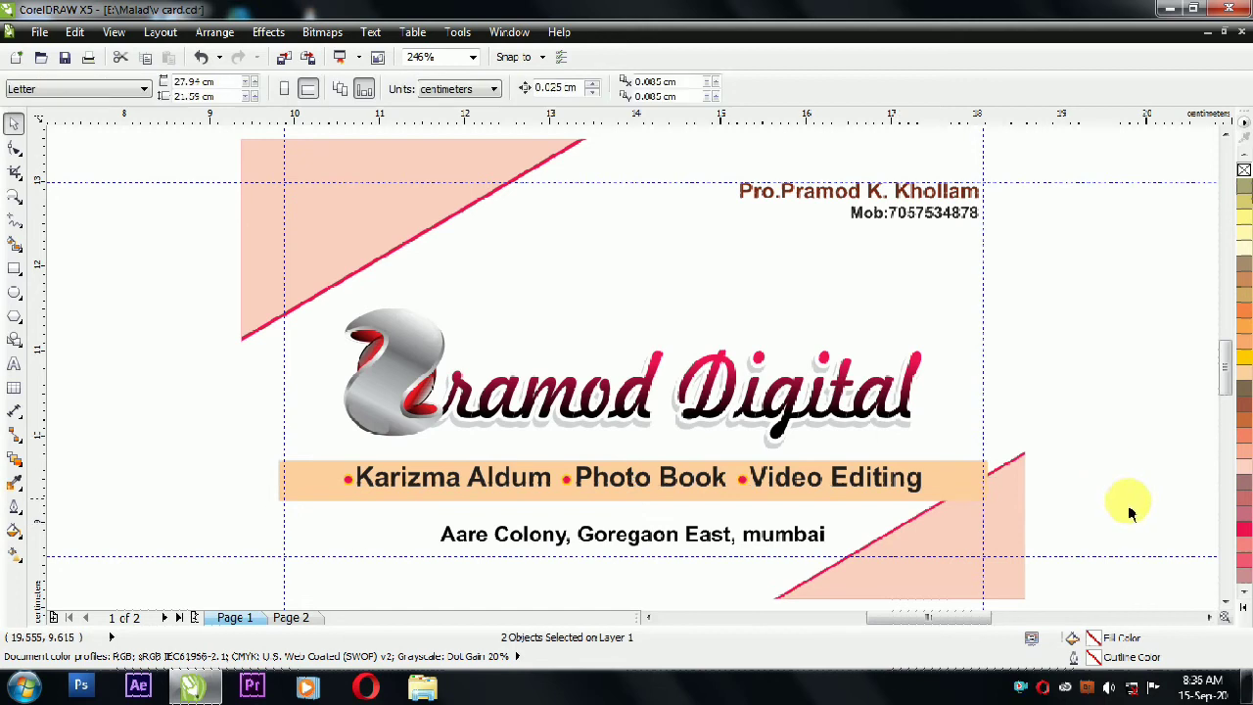
Step: Halve the services band, give it a linear transparency fade, and group it with a mirrored copy
{"action": "left_click", "coordinate": [985, 476]}
{"action": "left_click_drag", "start_coordinate": [987, 479], "coordinate": [637, 480]}
{"action": "left_click", "coordinate": [17, 460]}
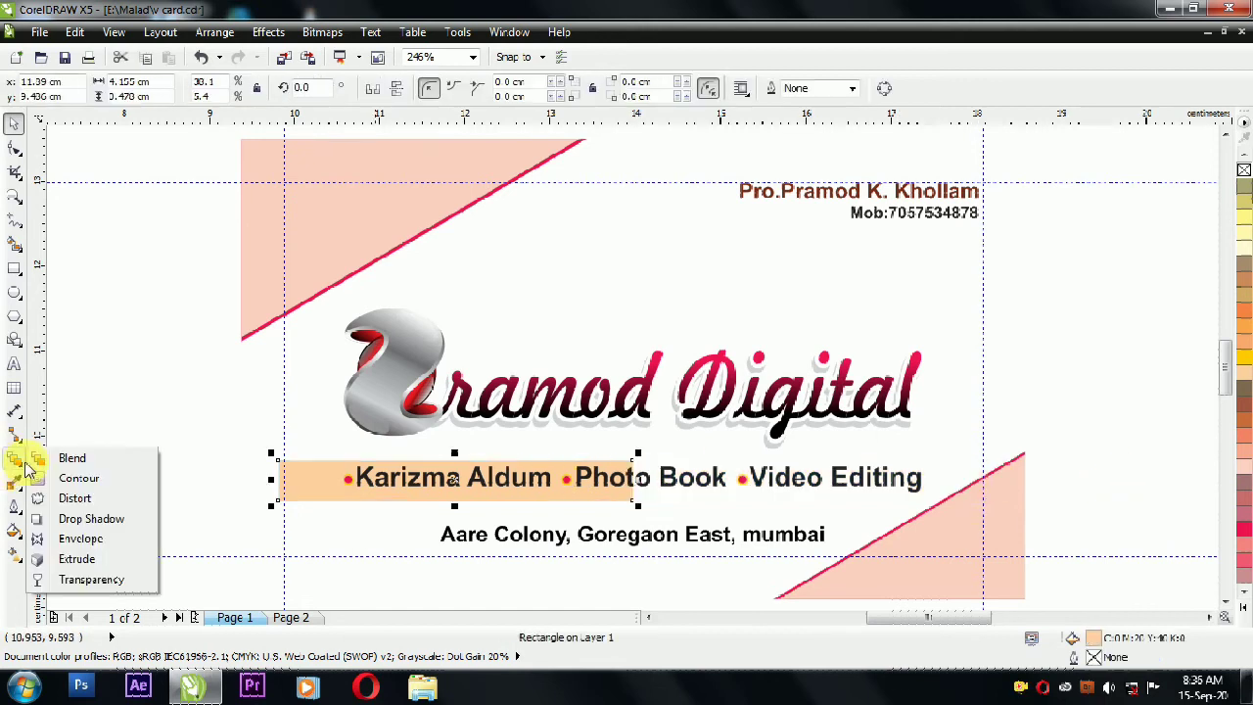
{"action": "left_click", "coordinate": [91, 580]}
{"action": "left_click_drag", "start_coordinate": [381, 476], "coordinate": [709, 539]}
{"action": "key", "text": "space"}
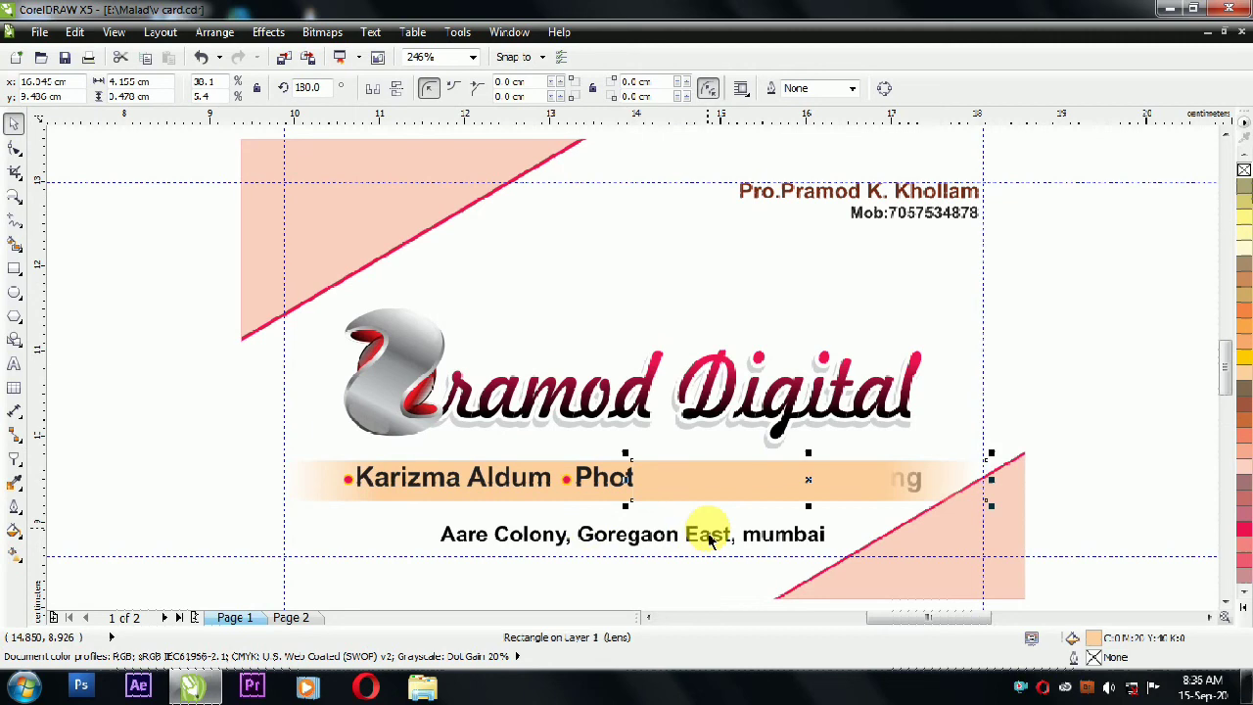
{"action": "left_click", "coordinate": [367, 477], "text": "shift"}
{"action": "key", "text": "ctrl+g"}
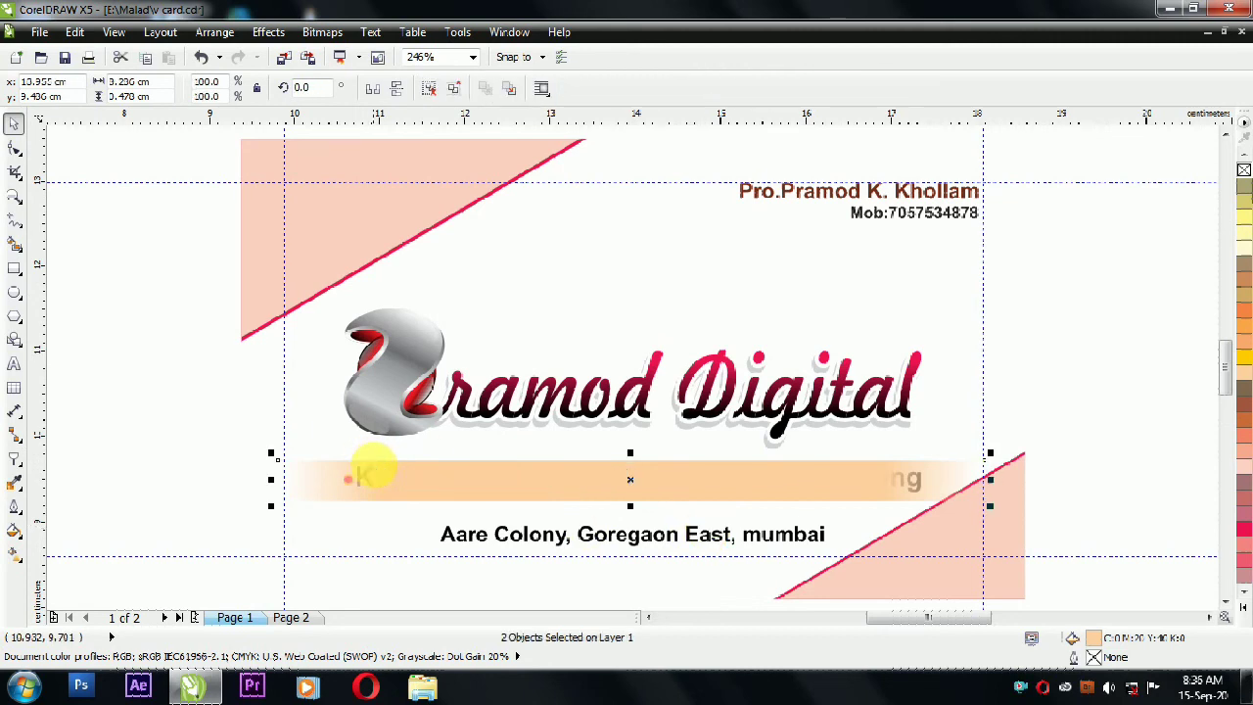
Step: Send the faded band behind the services text, then resize and nudge both slightly up
{"action": "left_click", "coordinate": [874, 320], "text": "shift"}
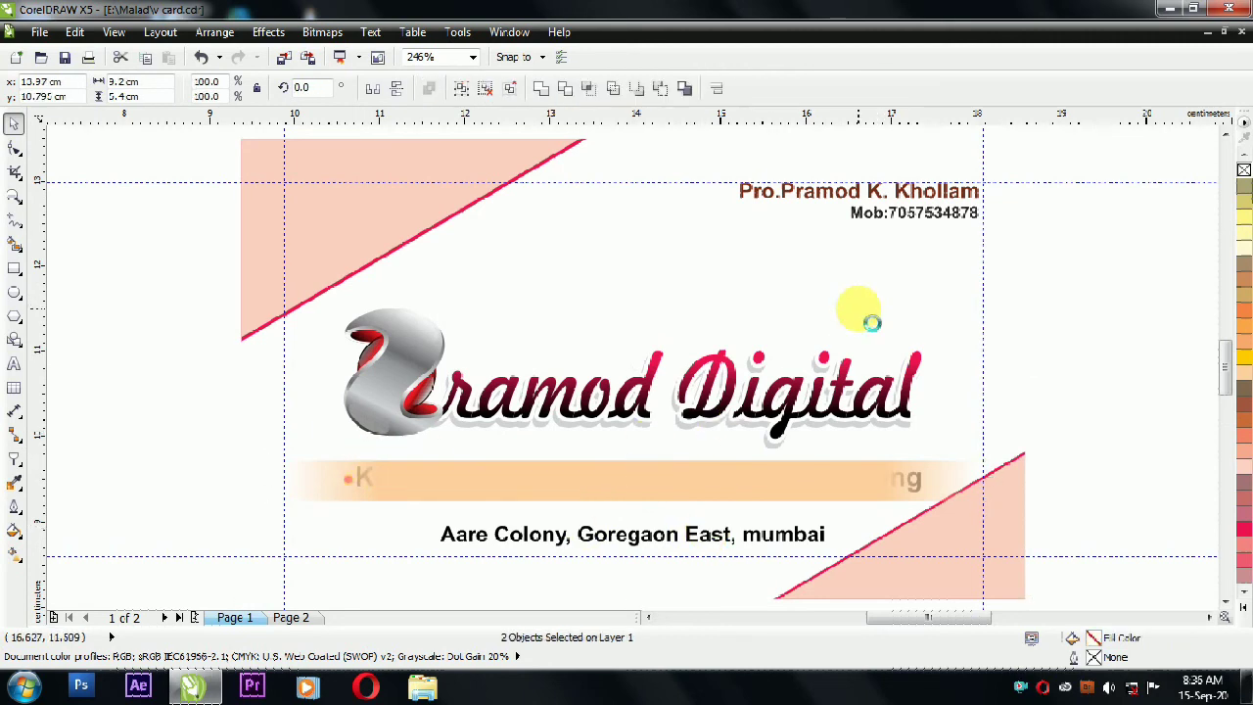
{"action": "key", "text": "shift+Page_Down"}
{"action": "left_click", "coordinate": [1078, 334]}
{"action": "left_click", "coordinate": [647, 498]}
{"action": "left_click_drag", "start_coordinate": [632, 507], "coordinate": [659, 513]}
{"action": "left_click", "coordinate": [1128, 416]}
{"action": "left_click_drag", "start_coordinate": [272, 502], "coordinate": [322, 528]}
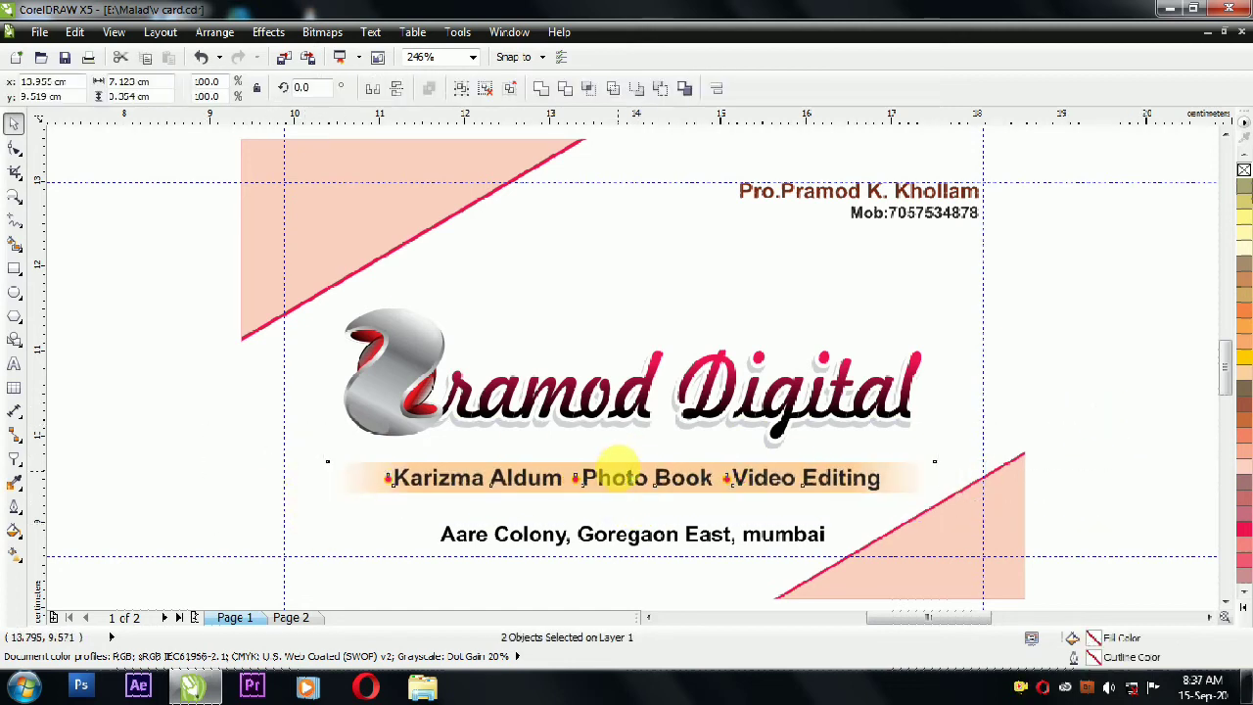
{"action": "left_click_drag", "start_coordinate": [632, 482], "coordinate": [621, 476]}
{"action": "left_click", "coordinate": [1071, 464]}
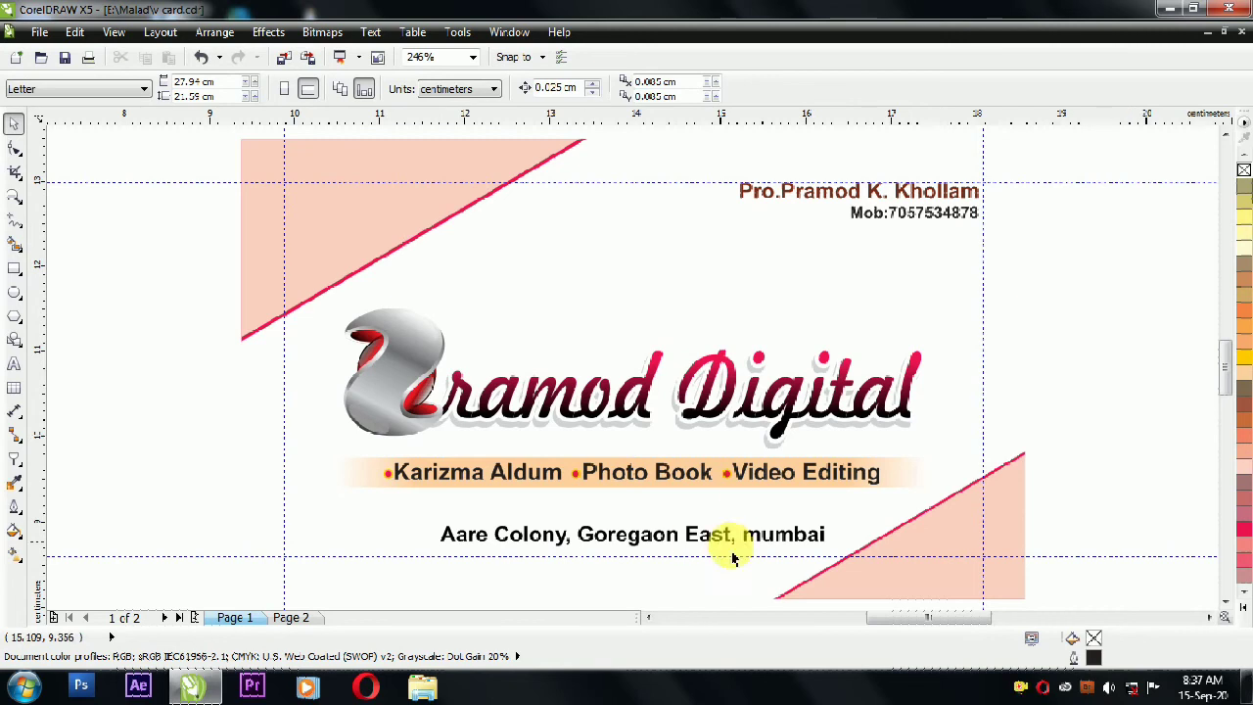
Step: Shrink the address line slightly and give the card frame a darker tan outline
{"action": "left_click", "coordinate": [493, 543]}
{"action": "left_click_drag", "start_coordinate": [432, 555], "coordinate": [477, 580]}
{"action": "left_click", "coordinate": [522, 314]}
{"action": "right_click", "coordinate": [1244, 233]}
{"action": "right_click", "coordinate": [1242, 202]}
{"action": "left_click", "coordinate": [1097, 292]}
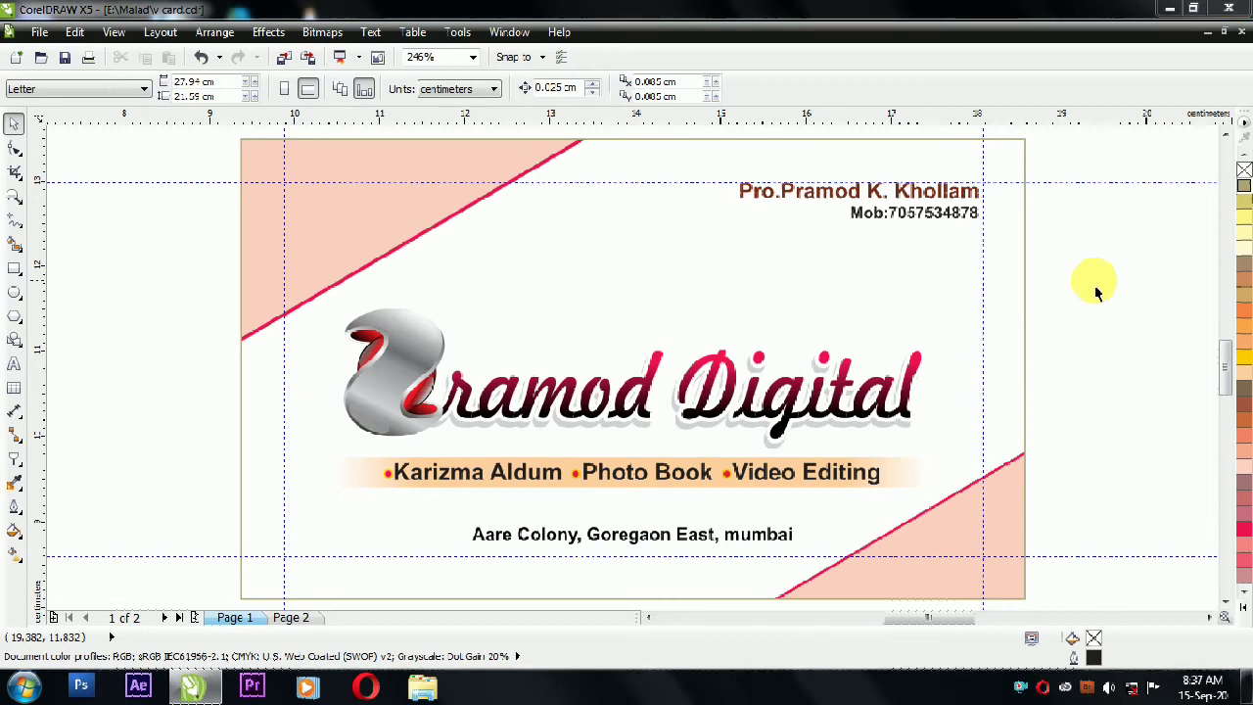
Step: Preview the card full screen, then shift the address line to the left
{"action": "key", "text": "F9"}
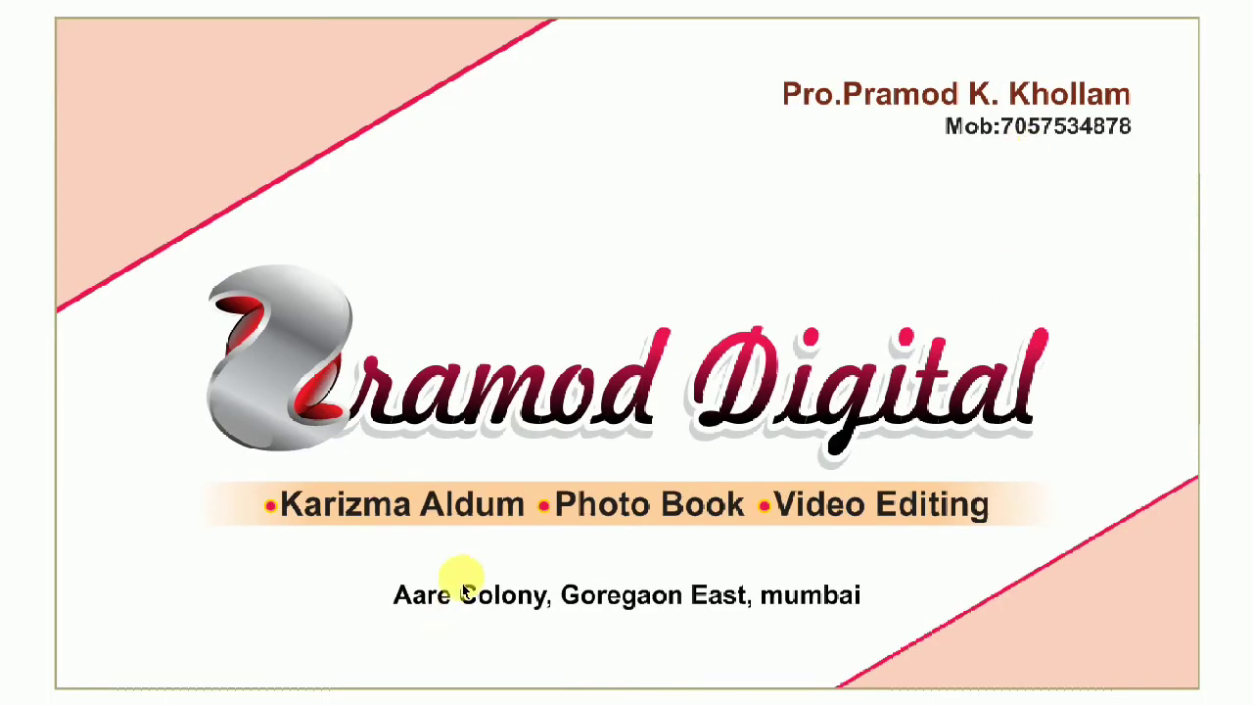
{"action": "key", "text": "Escape"}
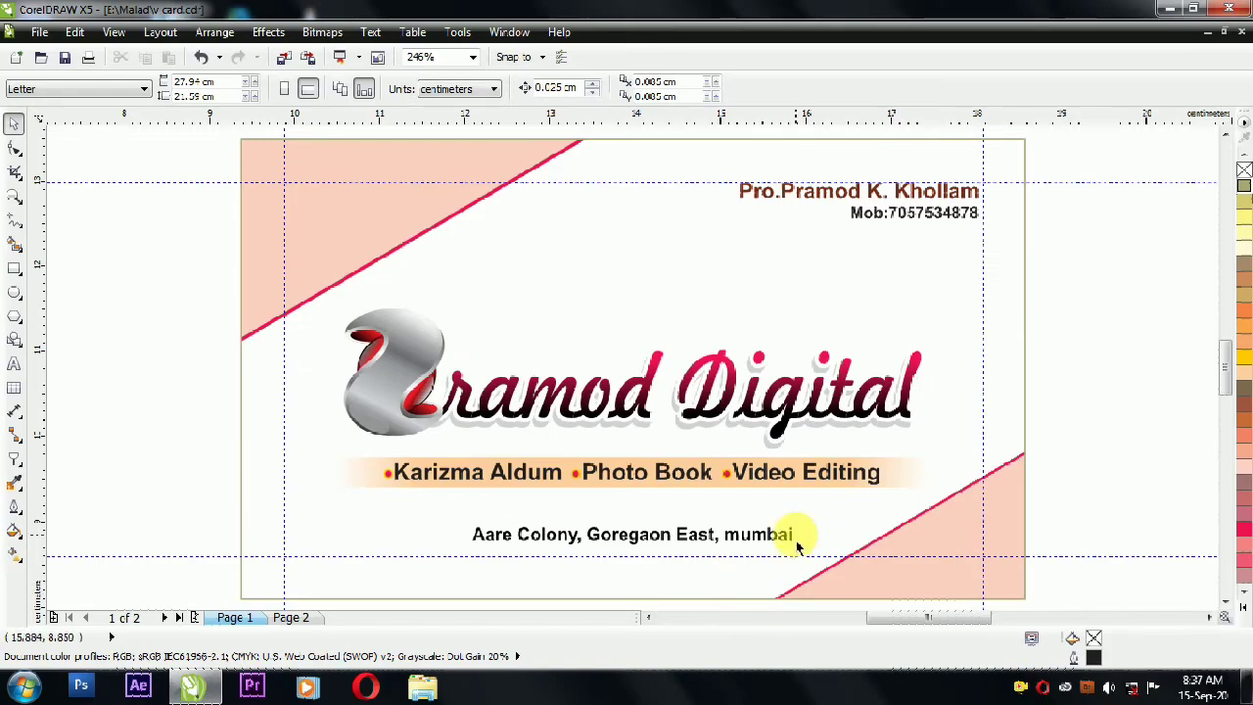
{"action": "left_click_drag", "start_coordinate": [696, 538], "coordinate": [646, 540]}
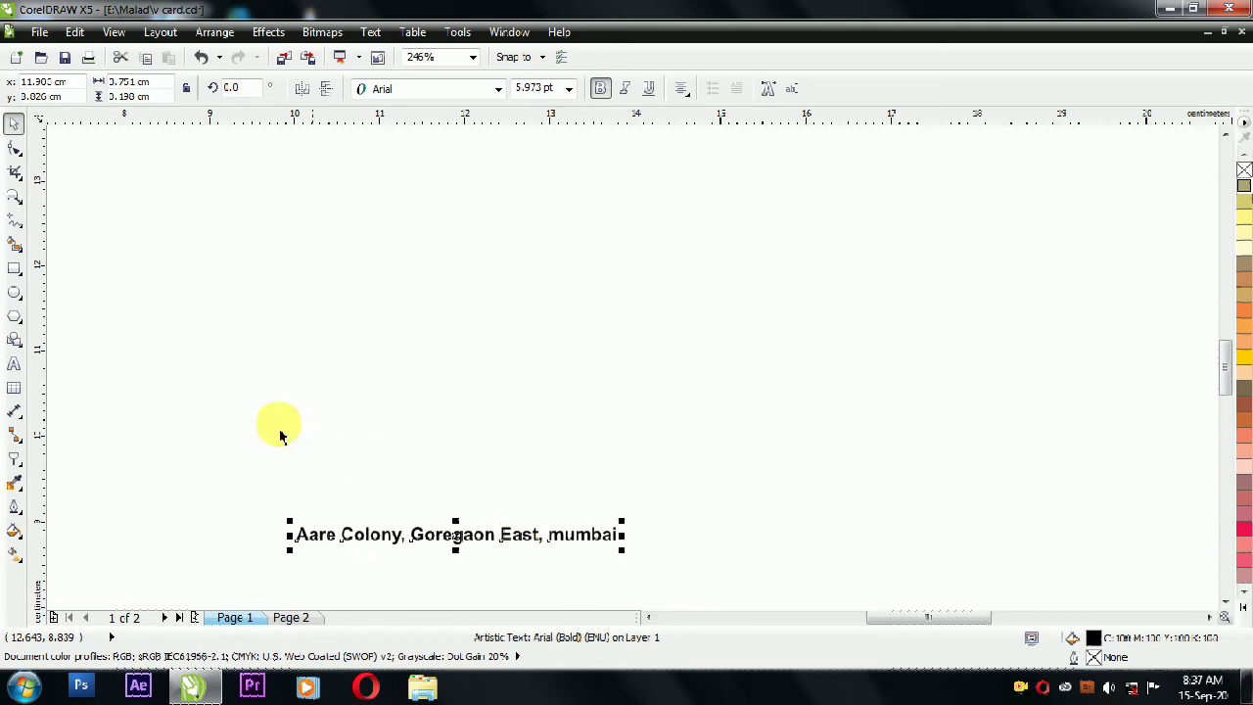
Step: Left-align the address text and move it up slightly
{"action": "left_click", "coordinate": [202, 414]}
{"action": "scroll", "coordinate": [202, 414], "scroll_direction": "down", "scroll_amount": 2}
{"action": "scroll", "coordinate": [182, 421], "scroll_direction": "up", "scroll_amount": 3}
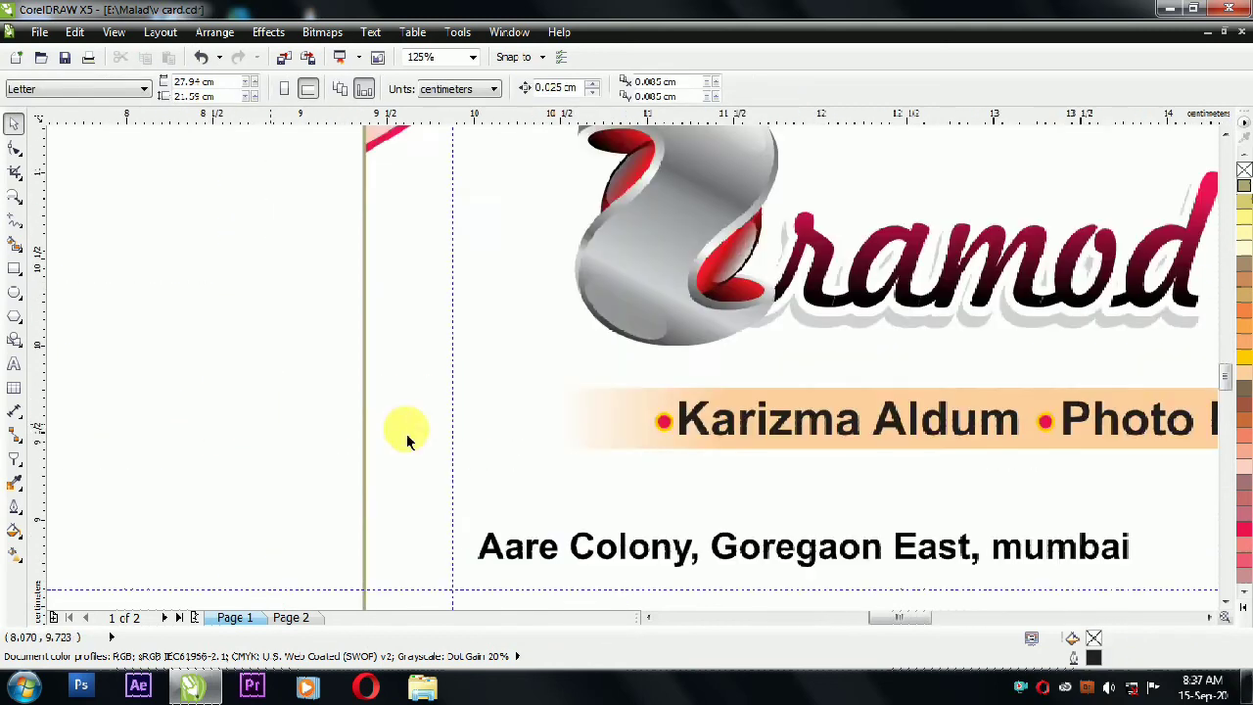
{"action": "left_click", "coordinate": [534, 529]}
{"action": "left_click", "coordinate": [467, 543]}
{"action": "left_click", "coordinate": [681, 88]}
{"action": "left_click", "coordinate": [685, 132]}
{"action": "mouse_move", "coordinate": [461, 536]}
{"action": "left_mouse_down"}
{"action": "mouse_move", "coordinate": [451, 511]}
{"action": "mouse_move", "coordinate": [462, 526]}
{"action": "left_mouse_up"}
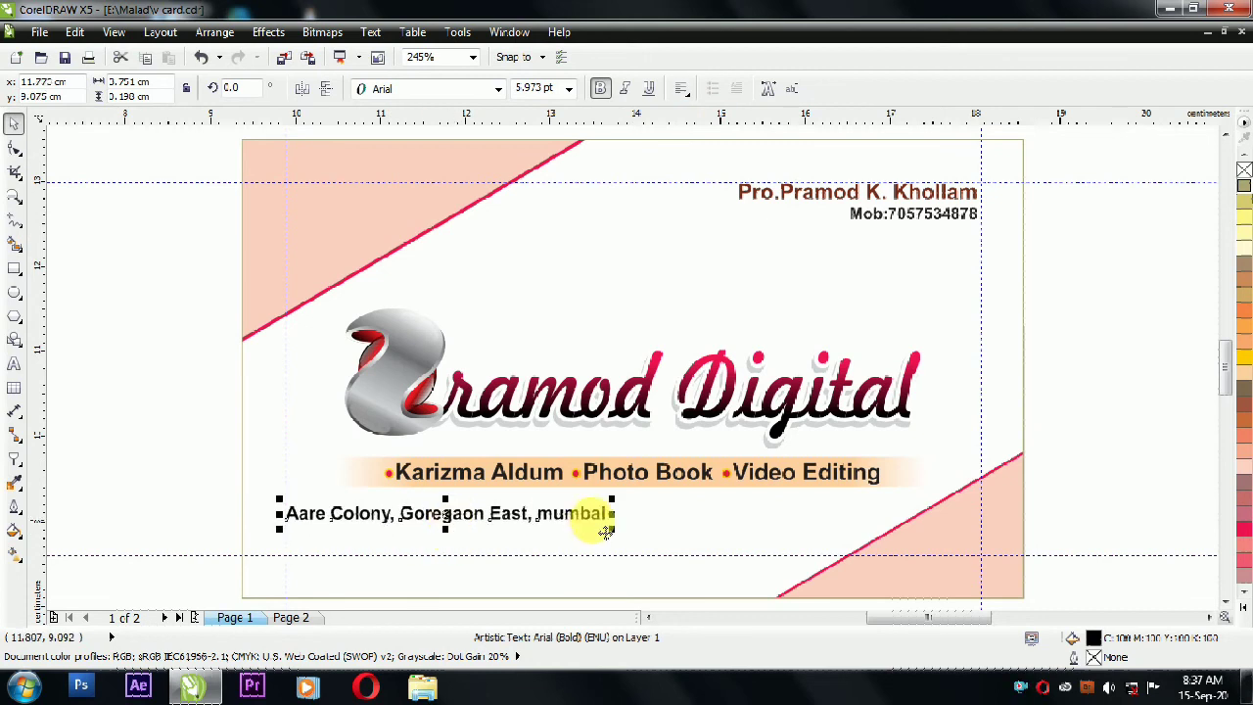
Step: Add an email line under the address and remove its bold formatting
{"action": "key", "text": "F8"}
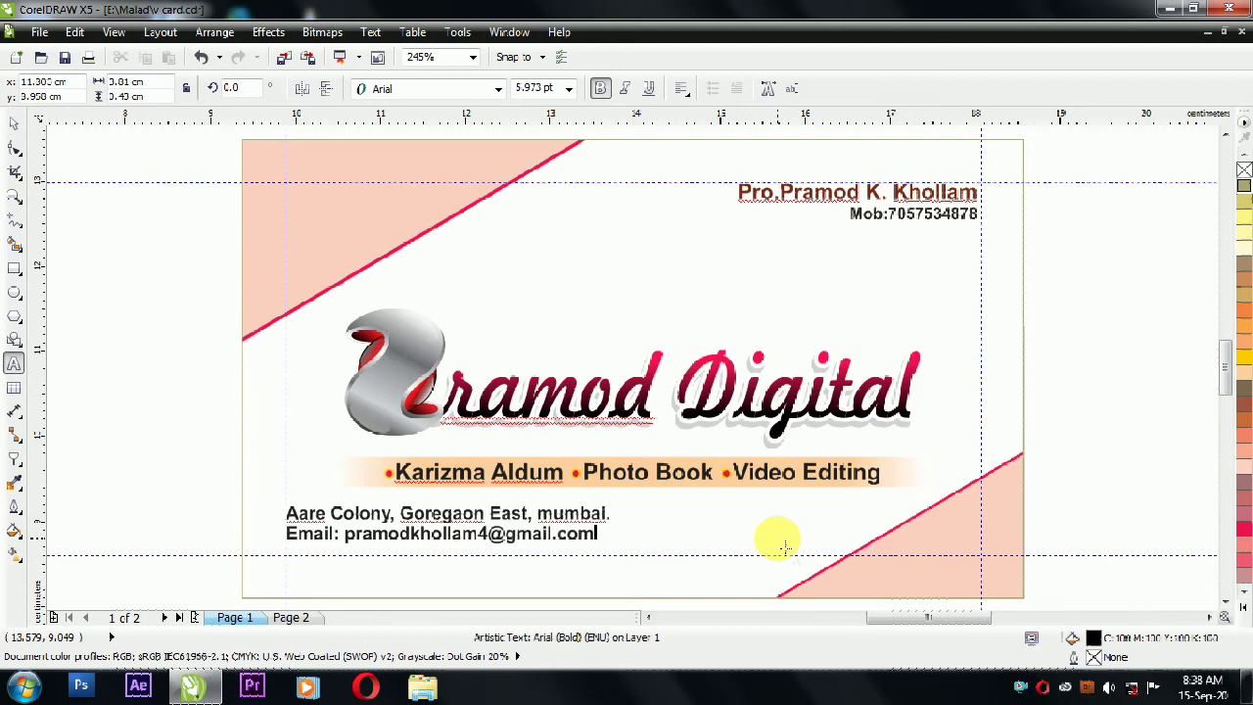
{"action": "key", "text": "ctrl+shift+Left"}
{"action": "key", "text": "Right"}
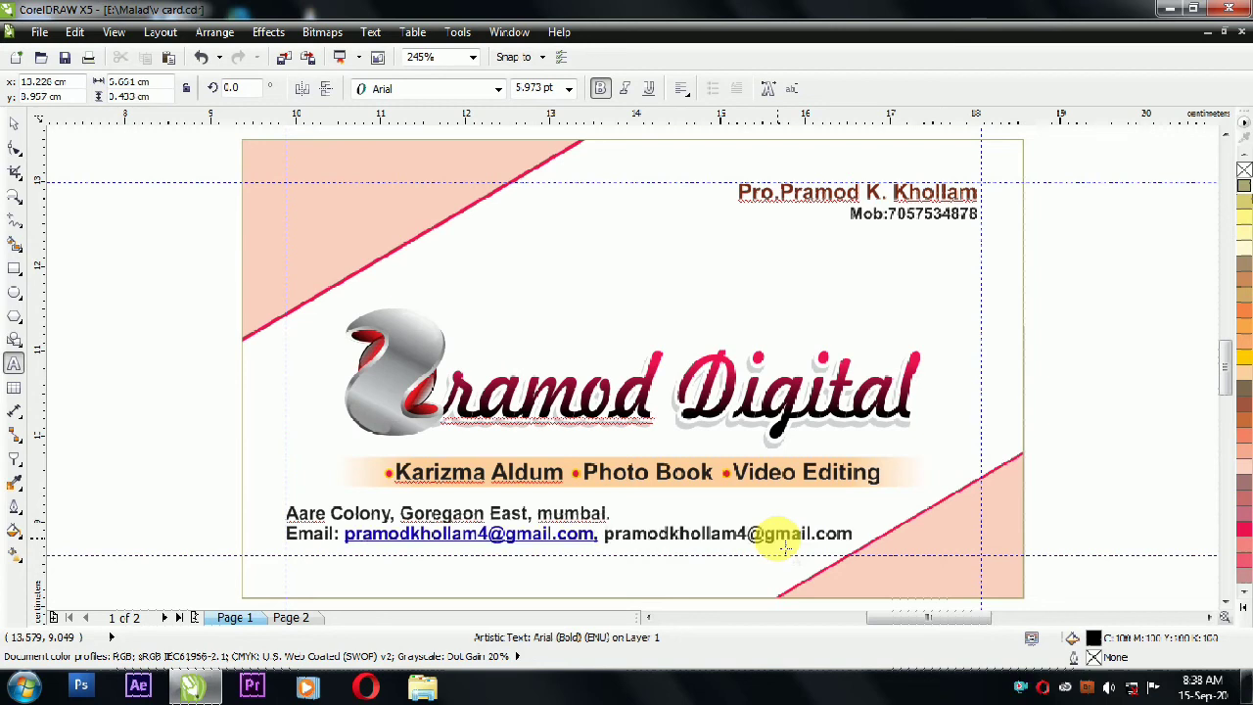
{"action": "left_click", "coordinate": [288, 536], "text": "shift"}
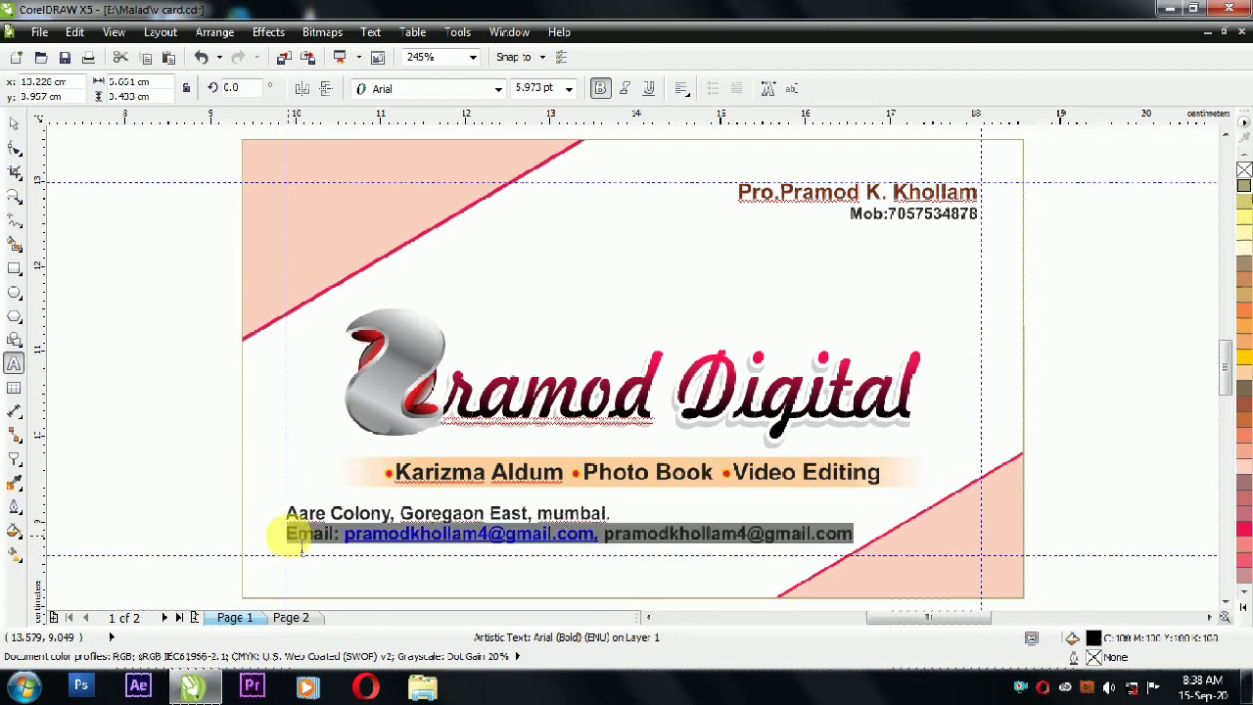
{"action": "left_click", "coordinate": [599, 91]}
{"action": "left_click", "coordinate": [14, 124]}
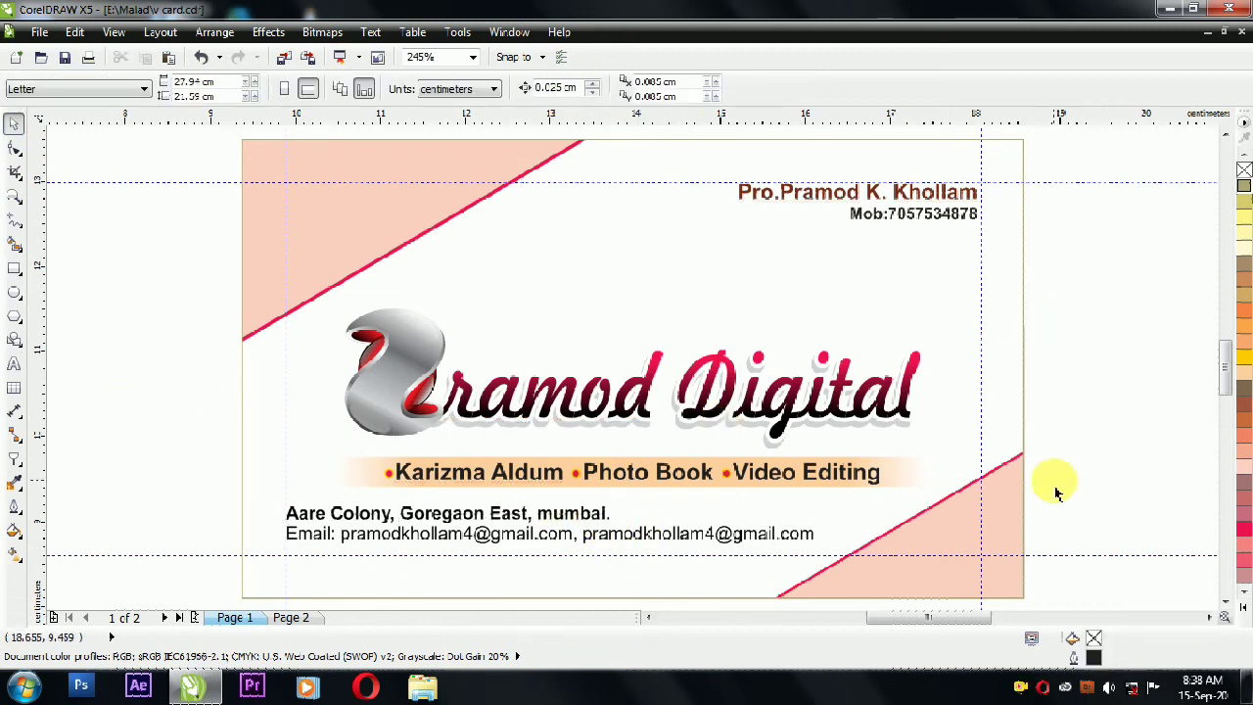
Step: Scale the address and email block down to about 79% and nudge it down
{"action": "left_click", "coordinate": [820, 532]}
{"action": "mouse_move", "coordinate": [809, 499]}
{"action": "left_mouse_down"}
{"action": "mouse_move", "coordinate": [797, 512]}
{"action": "mouse_move", "coordinate": [818, 521]}
{"action": "mouse_move", "coordinate": [808, 505]}
{"action": "left_mouse_up"}
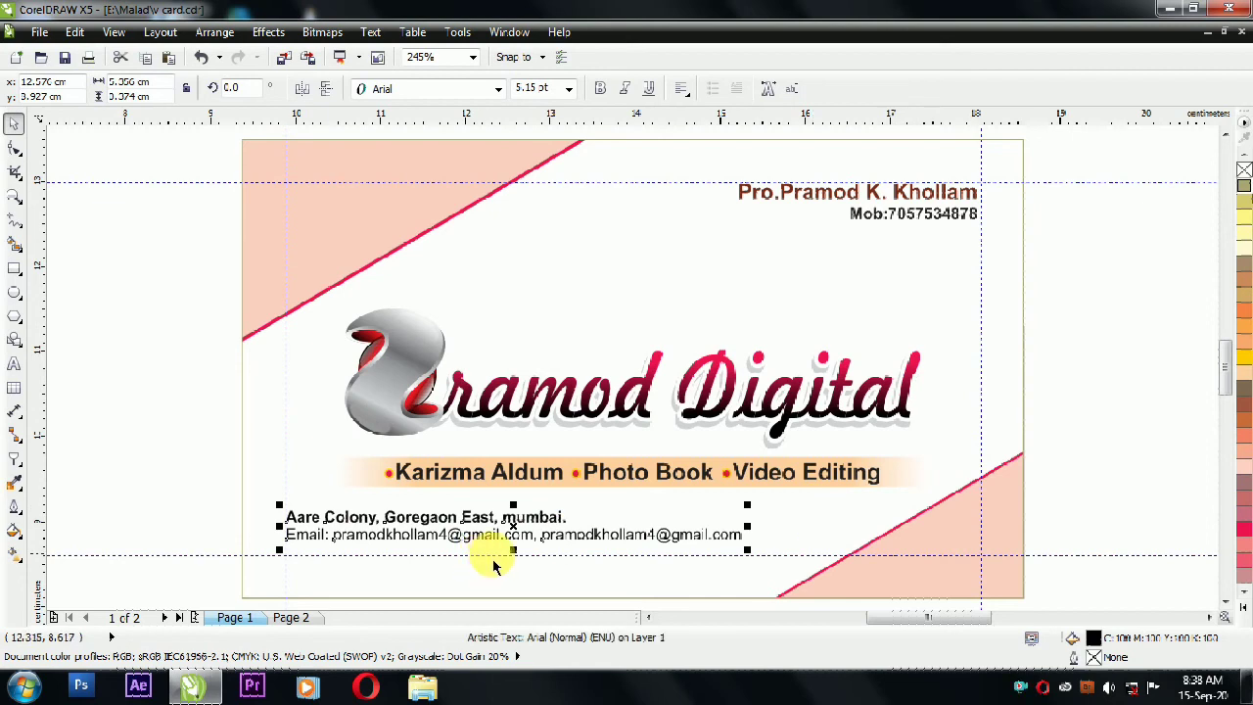
{"action": "key", "text": "Down"}
Step: Remove and then restore the card frame's outline colour
{"action": "left_click", "coordinate": [1071, 378]}
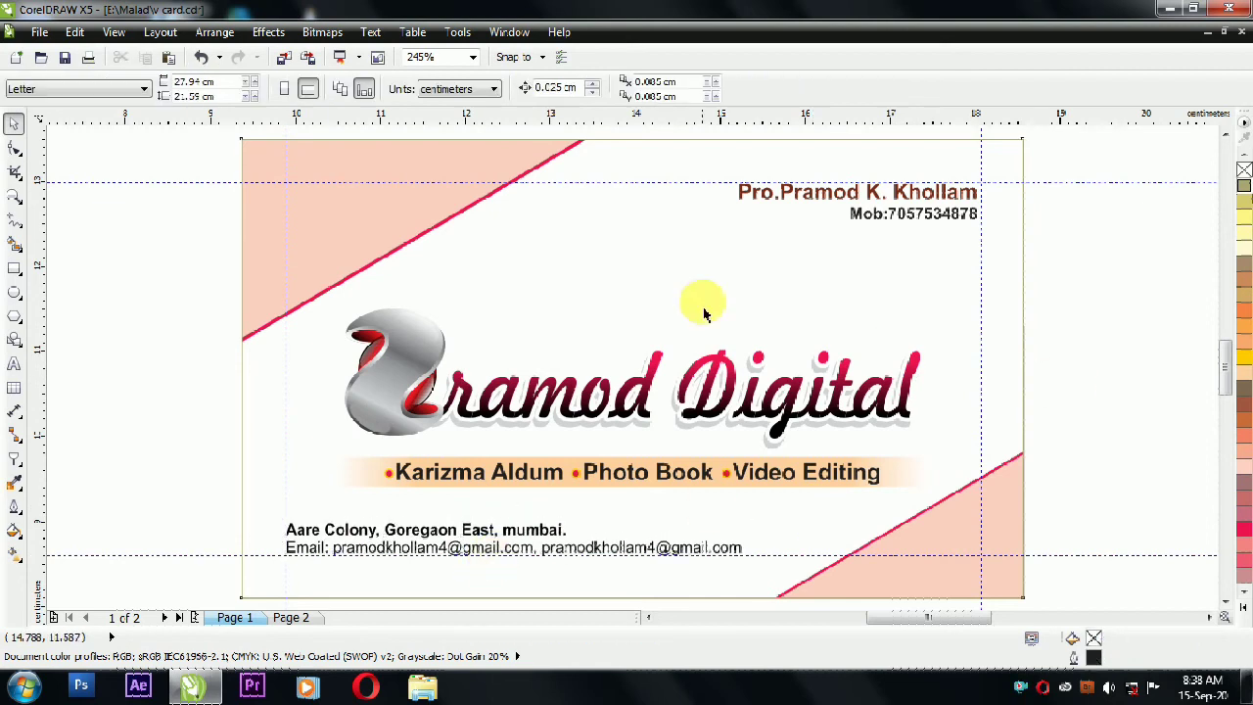
{"action": "left_click", "coordinate": [699, 303]}
{"action": "right_click", "coordinate": [1243, 170]}
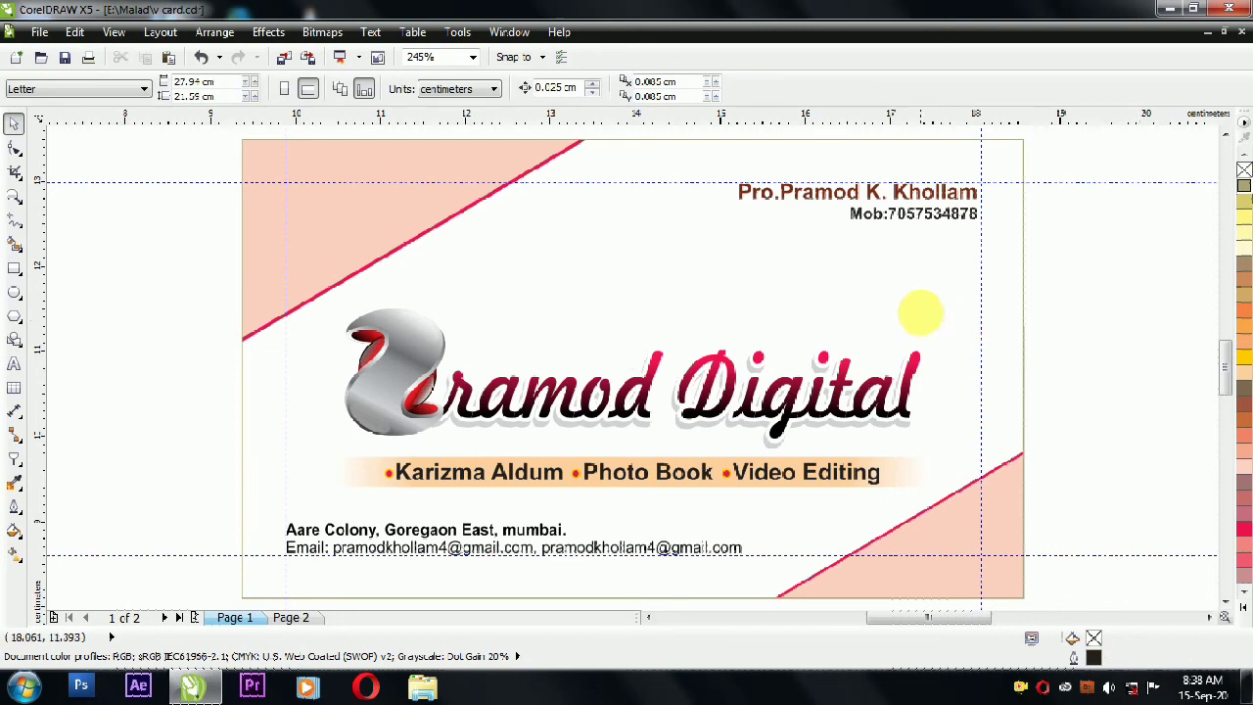
{"action": "right_click", "coordinate": [1239, 522]}
{"action": "left_click", "coordinate": [1243, 608]}
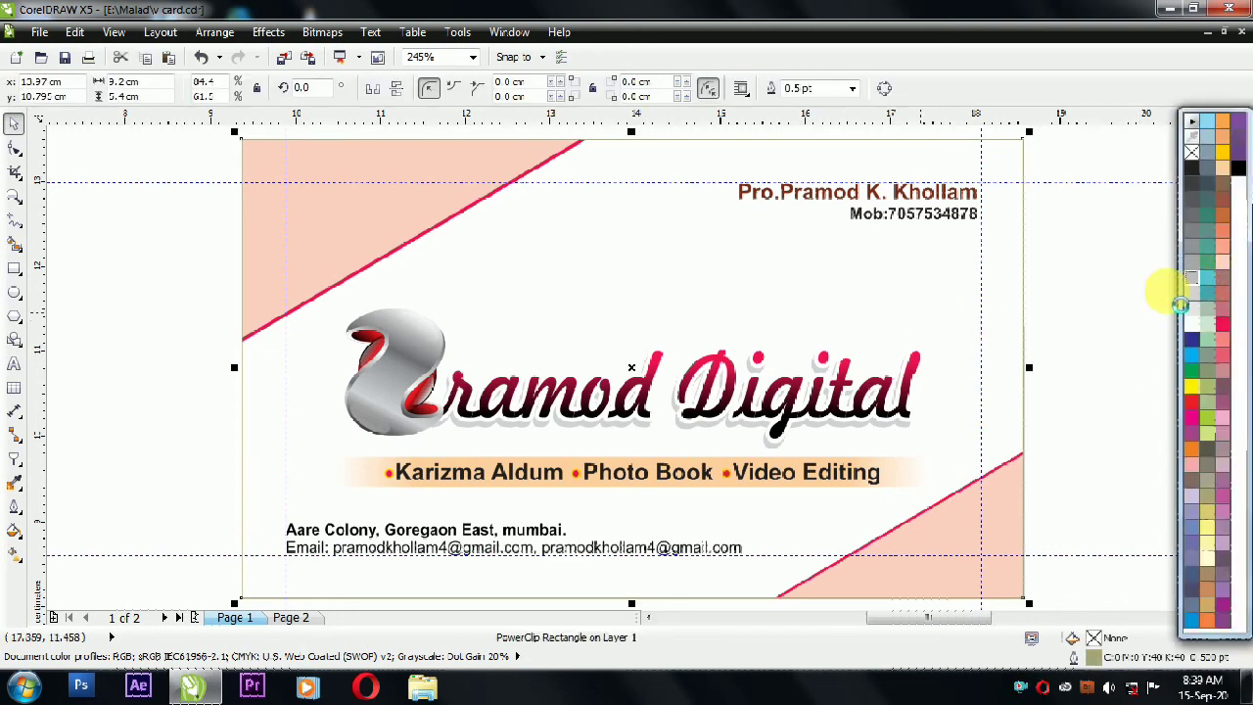
{"action": "left_click", "coordinate": [1123, 314]}
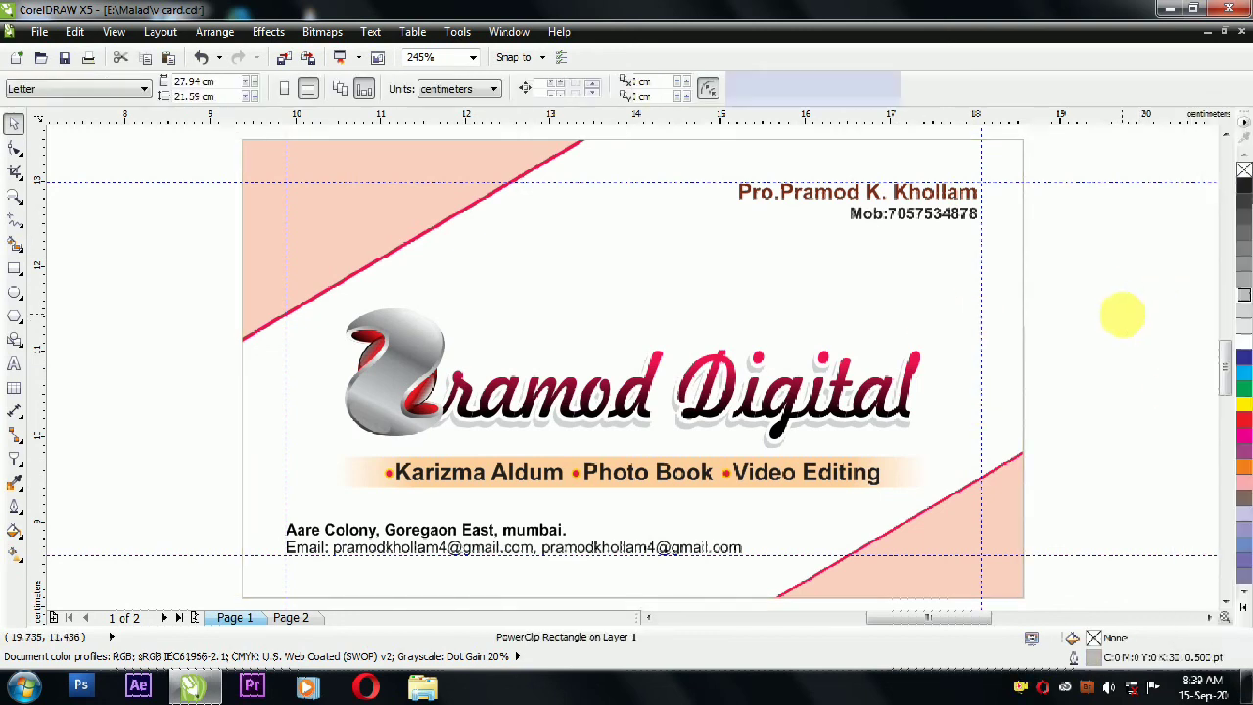
Step: Delete the horizontal and vertical guidelines and save the business card
{"action": "left_click", "coordinate": [338, 184]}
{"action": "left_click", "coordinate": [287, 162]}
{"action": "key", "text": "Delete"}
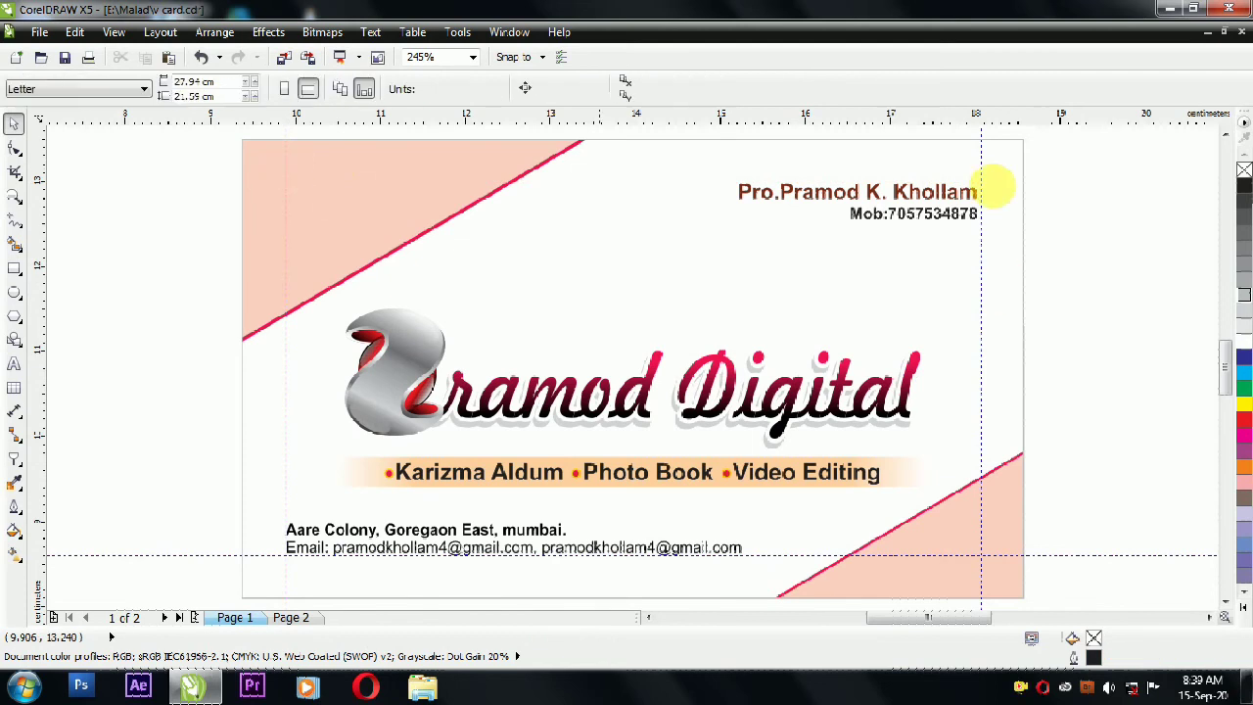
{"action": "left_click", "coordinate": [981, 136]}
{"action": "key", "text": "Delete"}
{"action": "left_click", "coordinate": [1096, 557]}
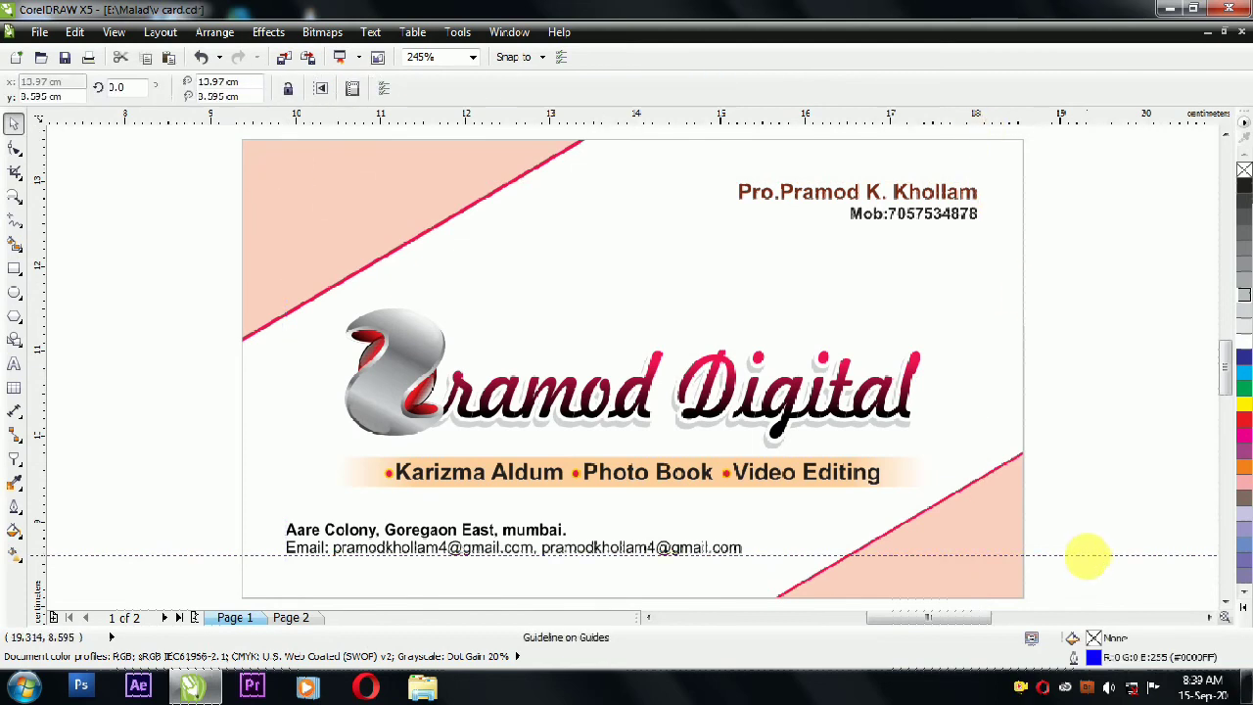
{"action": "key", "text": "Delete"}
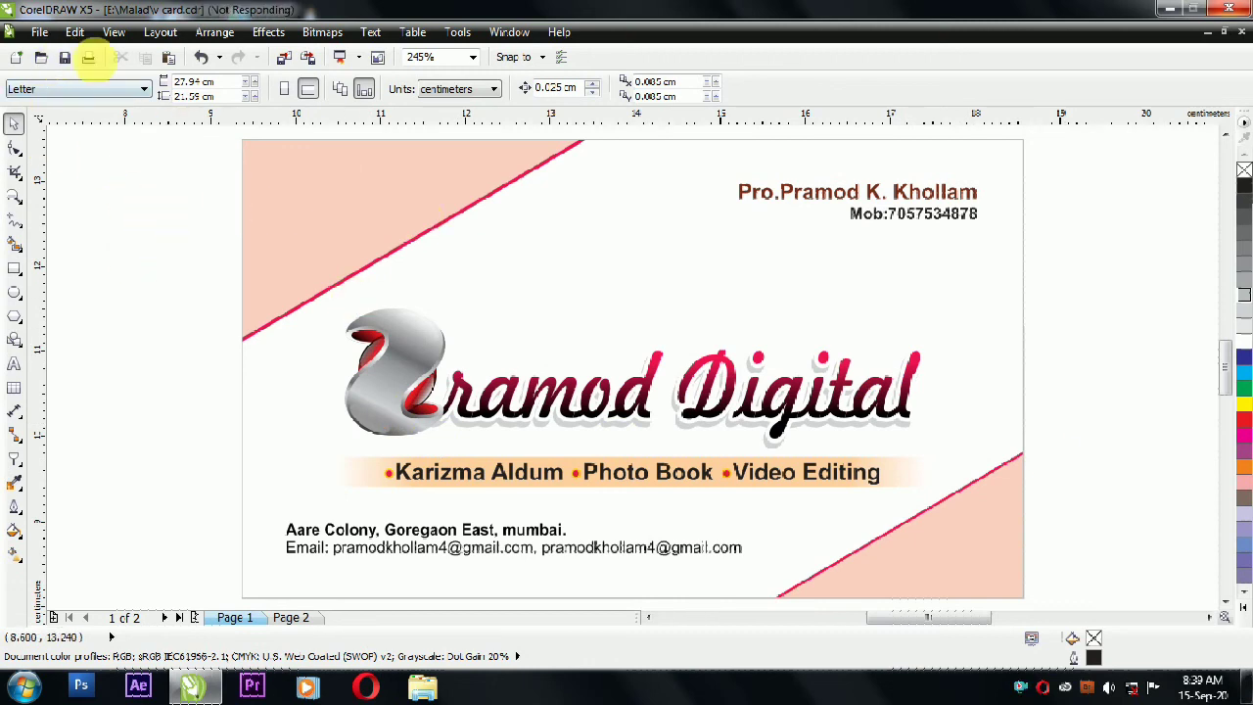
{"action": "left_click", "coordinate": [68, 57]}
{"action": "right_click", "coordinate": [130, 245]}
Step: Import the floral-pattern baroque damask JPG from the Bagrounds > Ventage folder
{"action": "left_click", "coordinate": [200, 331]}
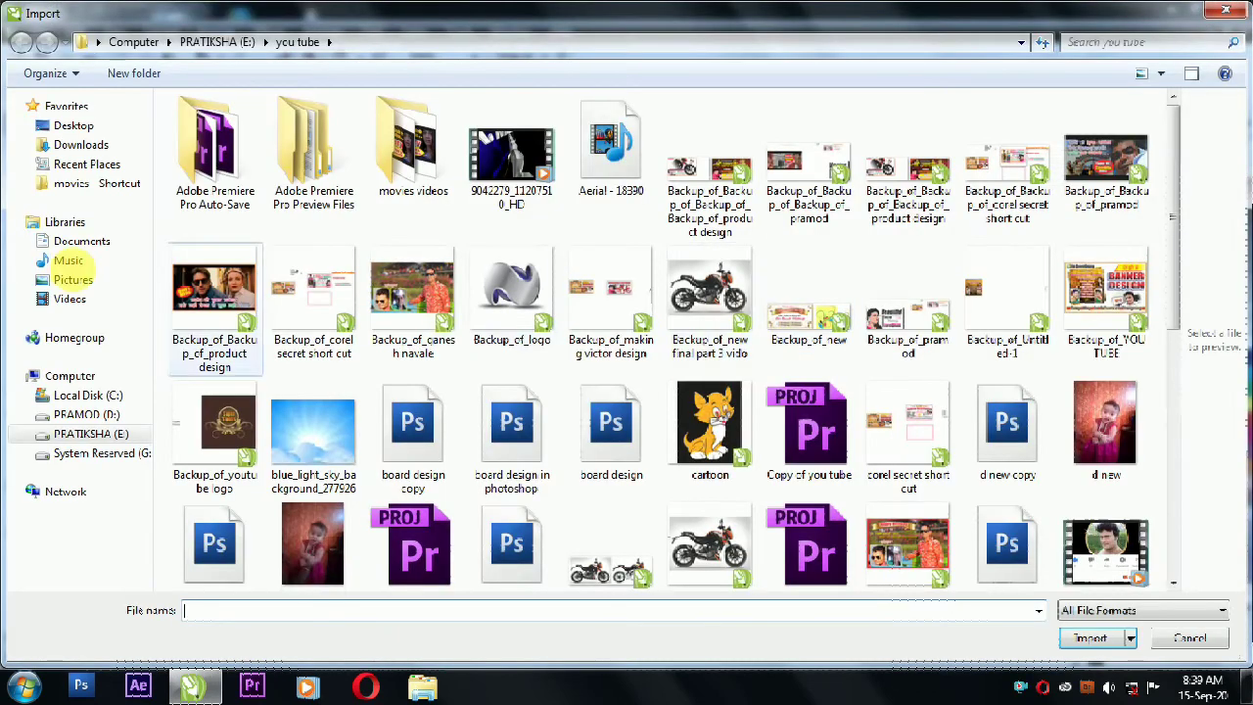
{"action": "double_click", "coordinate": [119, 433]}
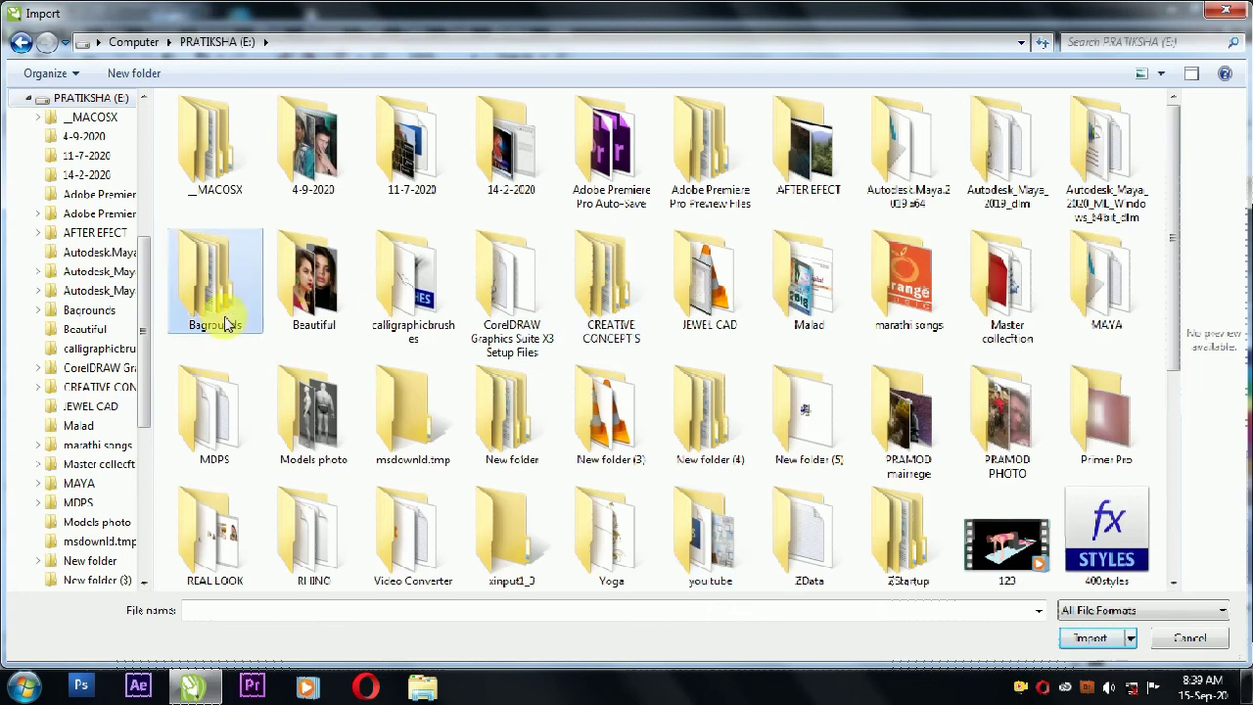
{"action": "double_click", "coordinate": [225, 323]}
{"action": "left_click", "coordinate": [207, 302]}
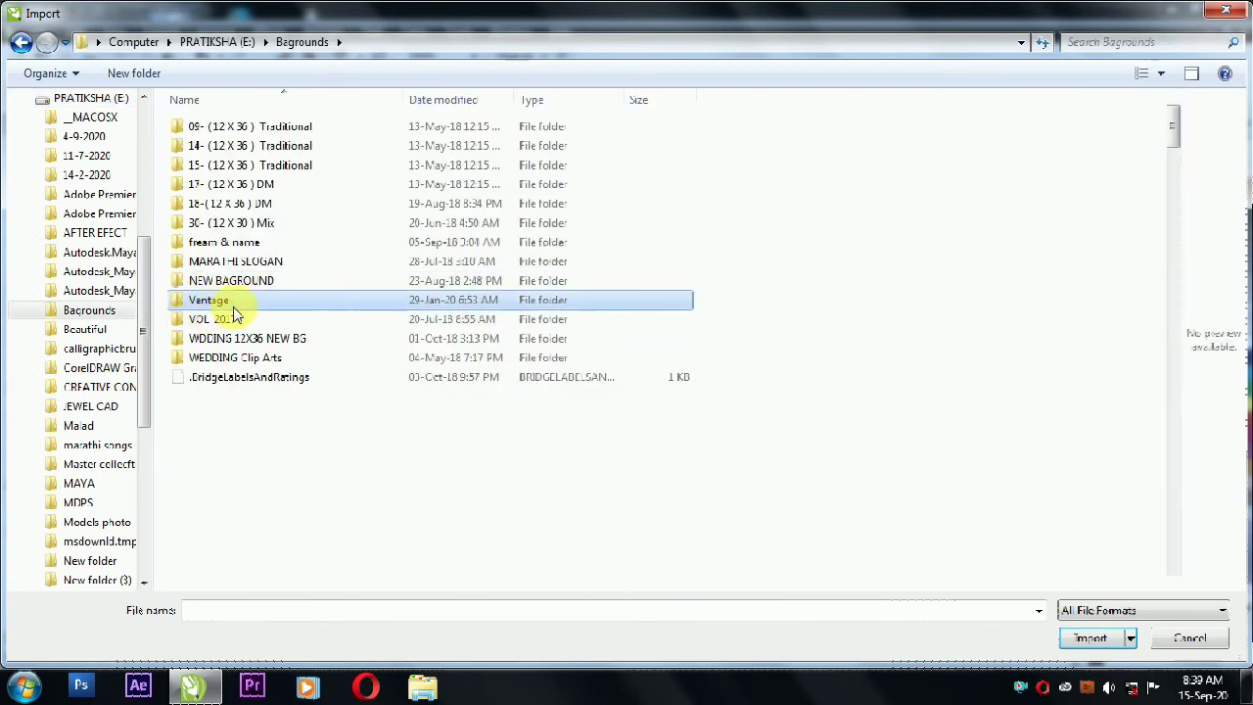
{"action": "double_click", "coordinate": [206, 308]}
{"action": "mouse_move", "coordinate": [1173, 127]}
{"action": "left_mouse_down"}
{"action": "mouse_move", "coordinate": [1173, 168]}
{"action": "mouse_move", "coordinate": [1173, 107]}
{"action": "left_mouse_up"}
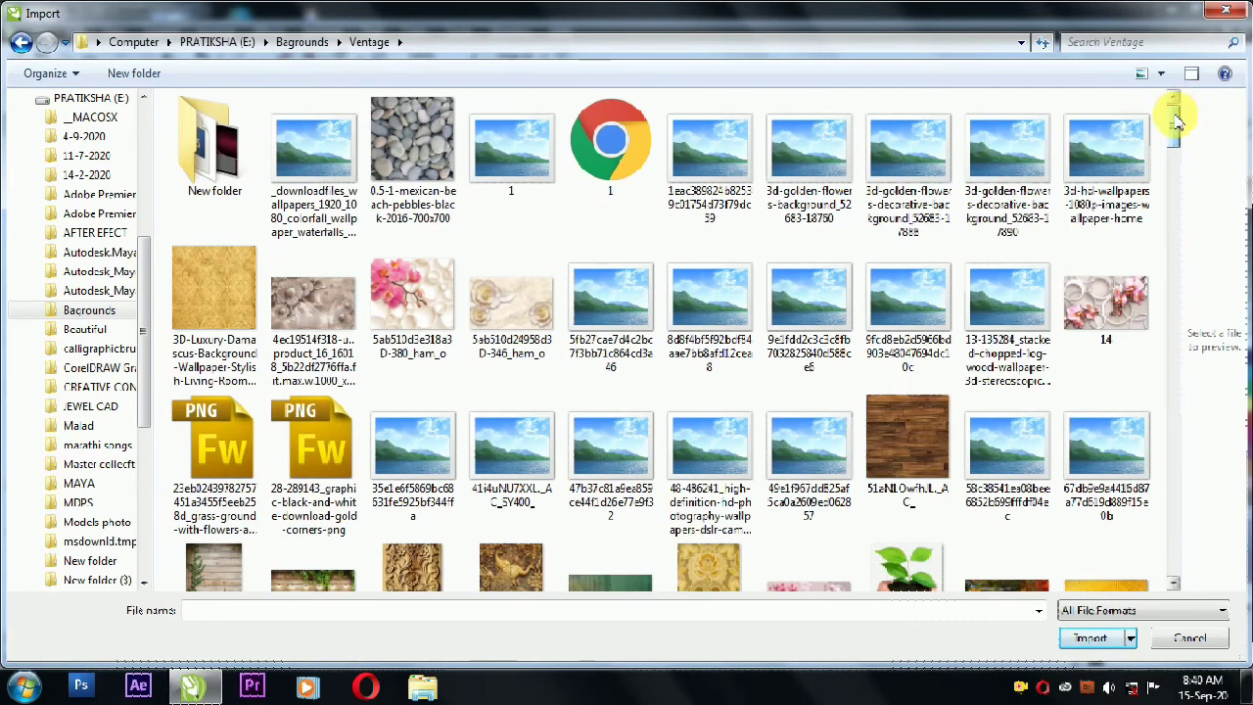
{"action": "mouse_move", "coordinate": [1175, 115]}
{"action": "left_mouse_down"}
{"action": "mouse_move", "coordinate": [1179, 163]}
{"action": "mouse_move", "coordinate": [1189, 115]}
{"action": "left_mouse_up"}
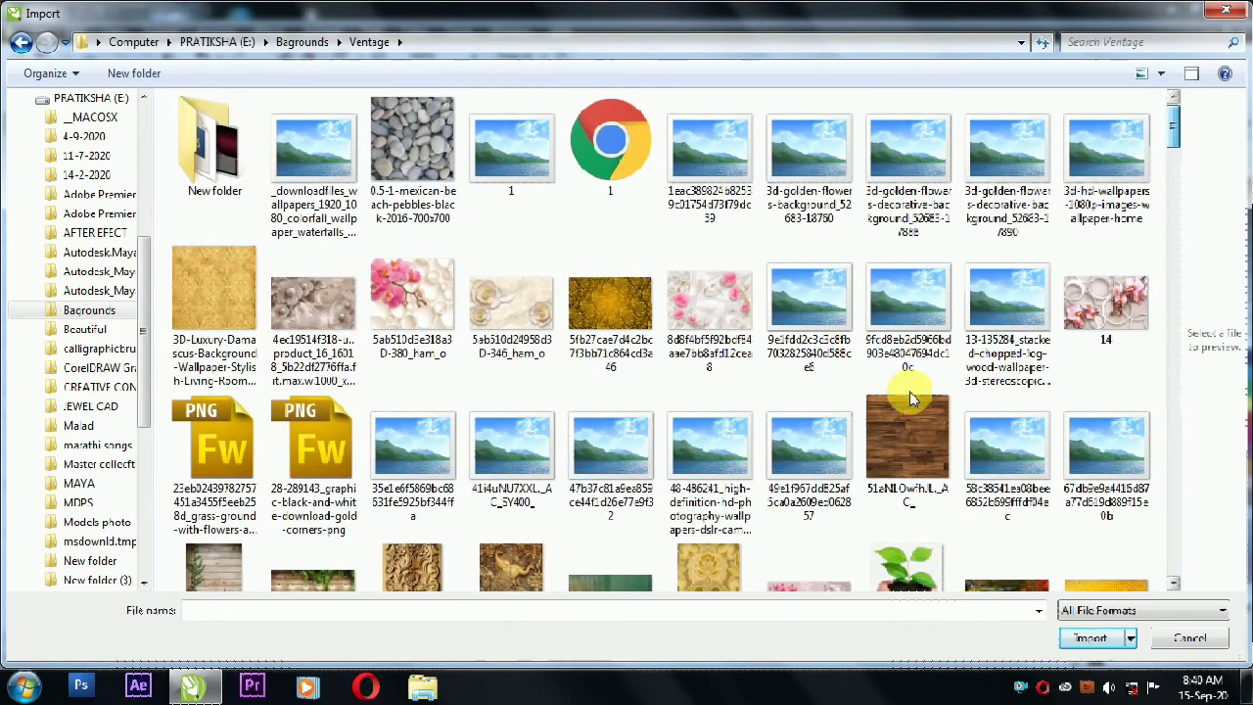
{"action": "left_click_drag", "start_coordinate": [1176, 118], "coordinate": [1190, 228]}
{"action": "left_click", "coordinate": [791, 364]}
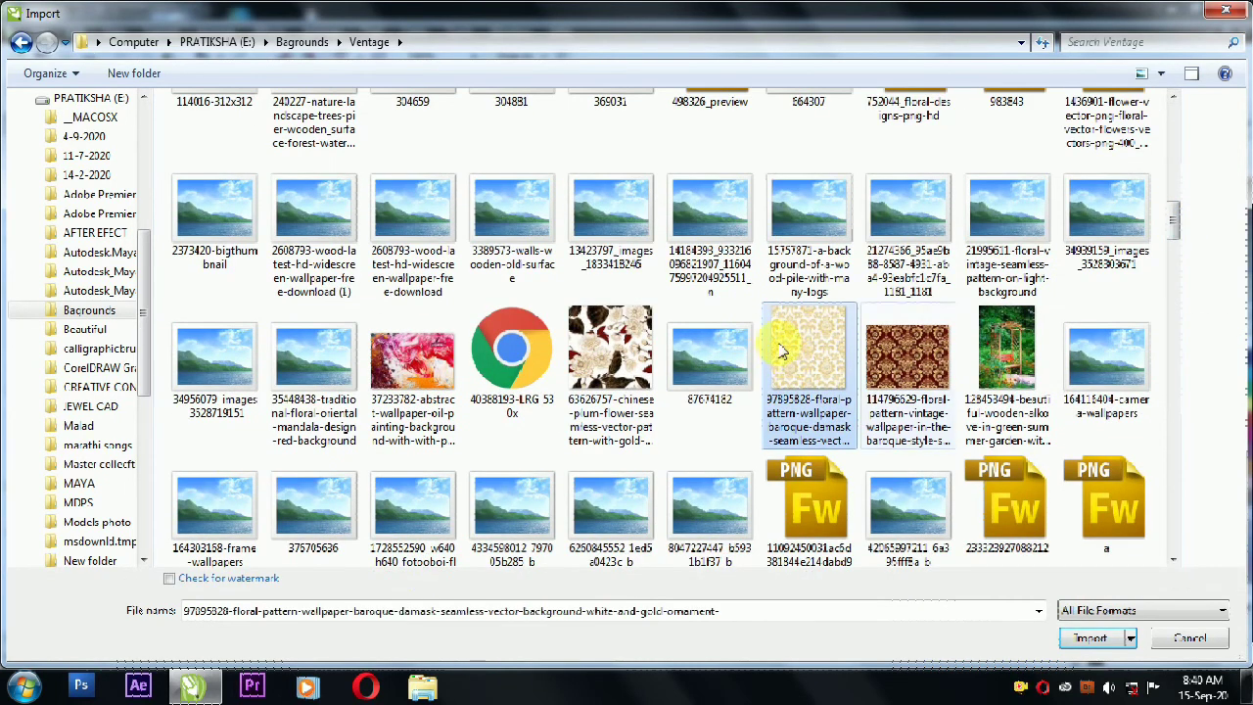
{"action": "left_click", "coordinate": [1092, 639]}
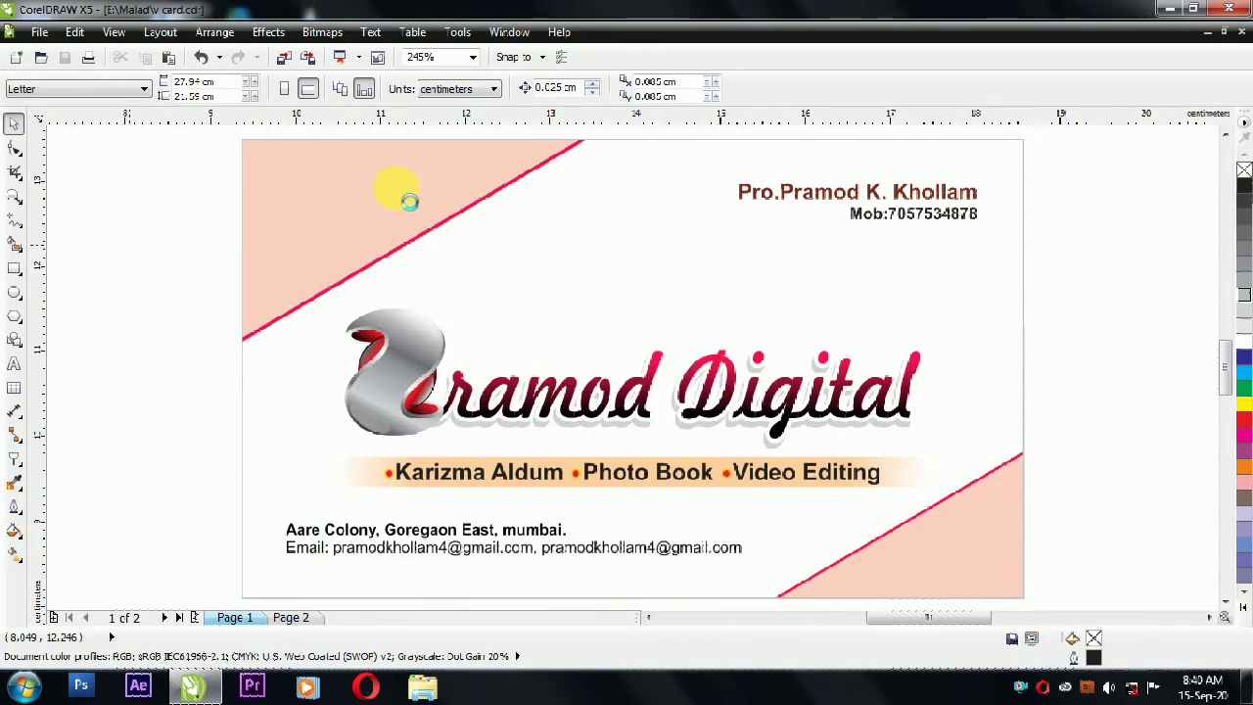
Step: Place the damask pattern and PowerClip it inside the upper-left peach triangle
{"action": "left_click_drag", "start_coordinate": [161, 188], "coordinate": [401, 368]}
{"action": "left_click", "coordinate": [151, 179]}
{"action": "left_click", "coordinate": [250, 250]}
{"action": "left_click_drag", "start_coordinate": [274, 264], "coordinate": [423, 201]}
{"action": "left_click", "coordinate": [468, 253]}
{"action": "left_click", "coordinate": [405, 210], "text": "ctrl"}
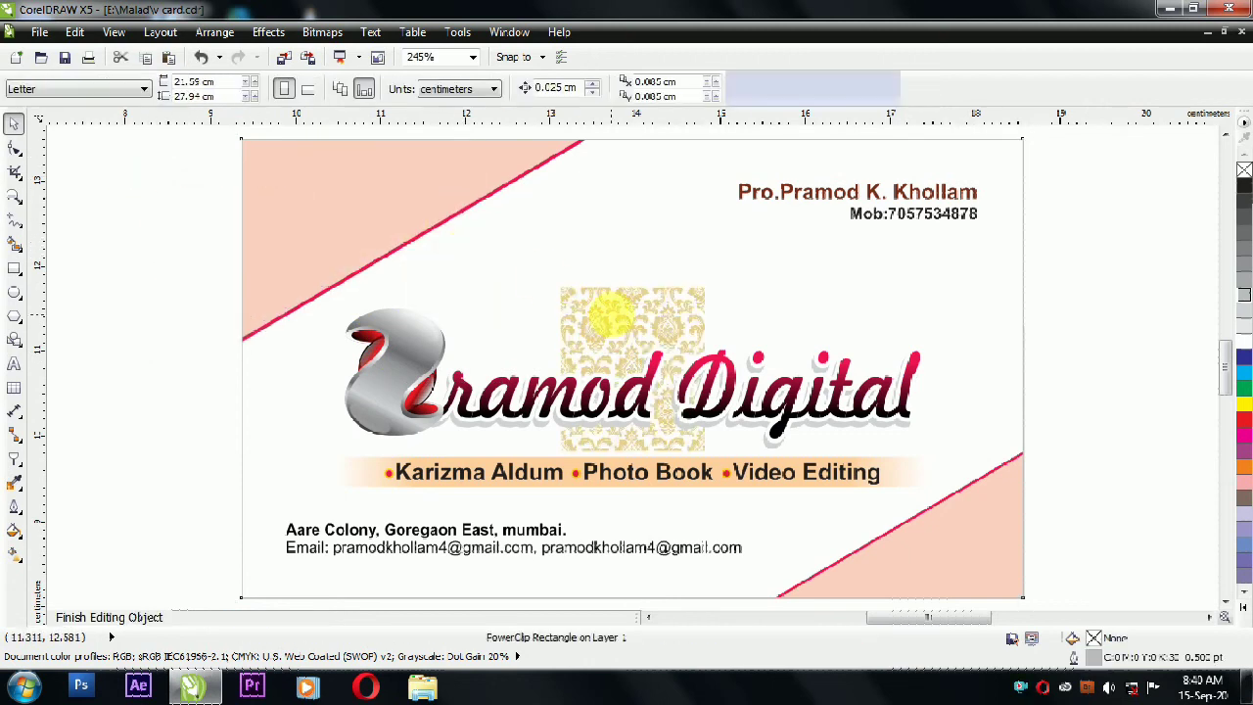
{"action": "left_click_drag", "start_coordinate": [614, 359], "coordinate": [380, 218]}
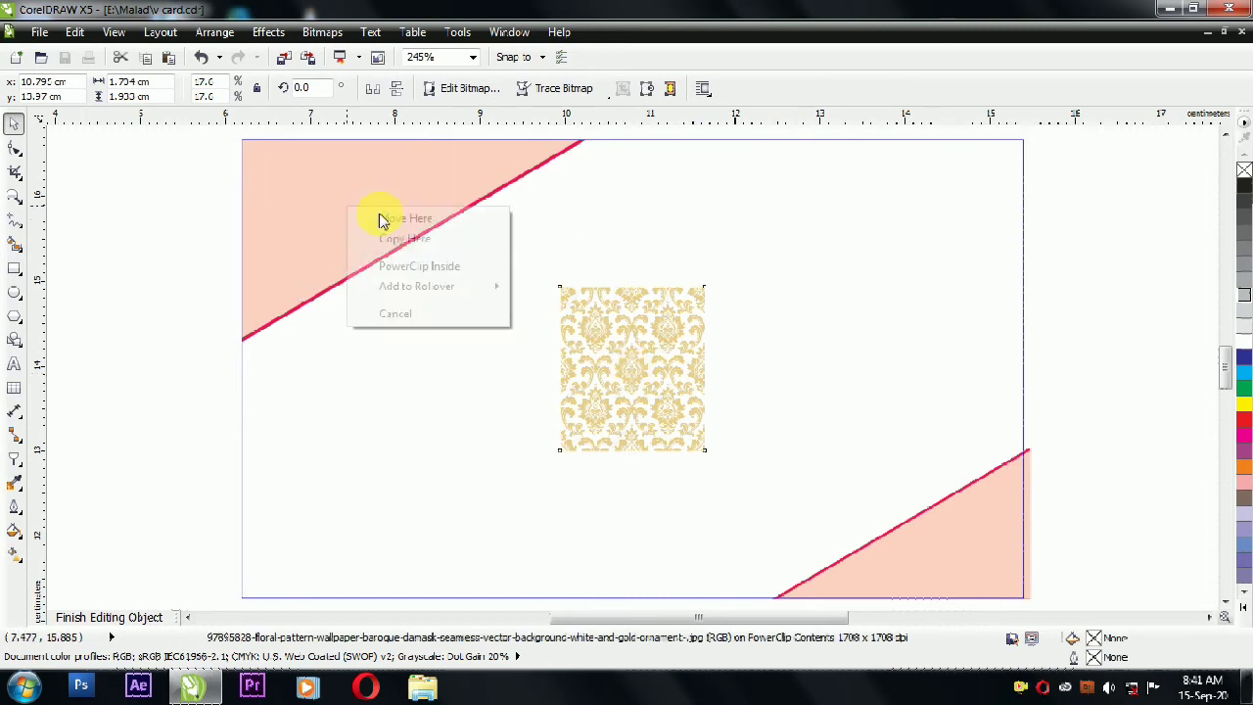
{"action": "left_click", "coordinate": [381, 219]}
Step: Rotate and enlarge the clipped damask, give it uniform transparency, and finish editing
{"action": "left_click", "coordinate": [453, 210]}
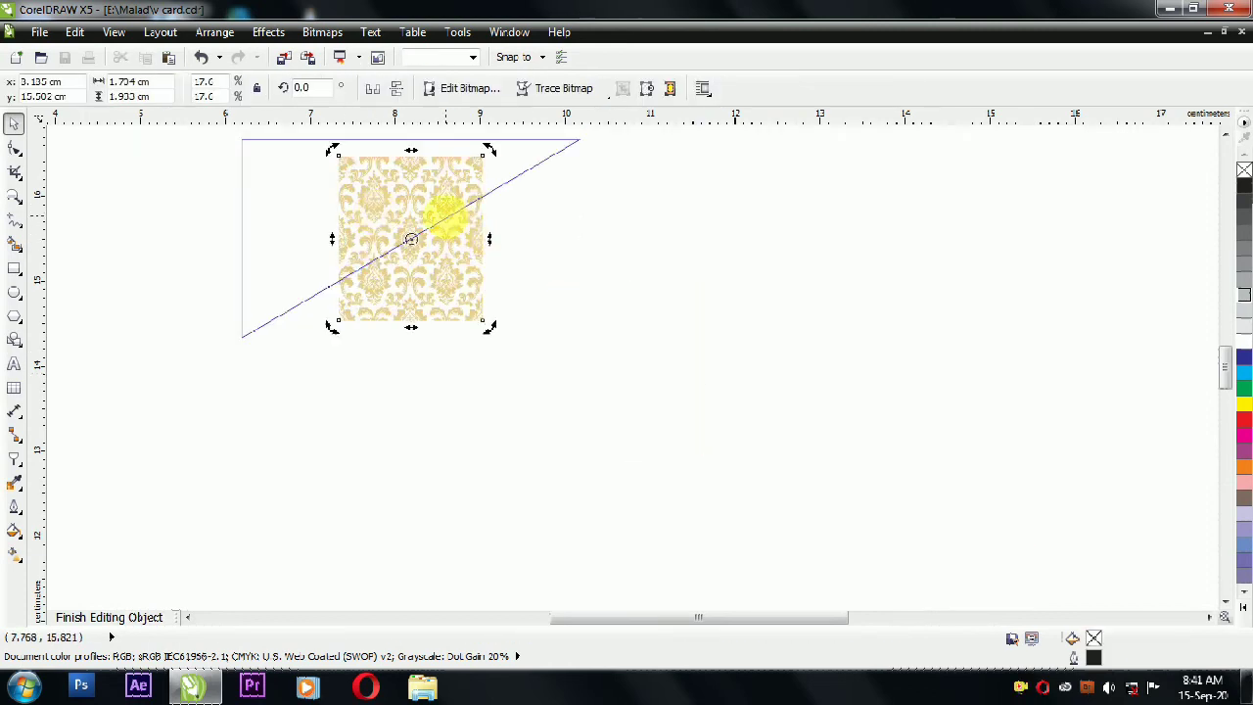
{"action": "left_click_drag", "start_coordinate": [489, 154], "coordinate": [634, 450]}
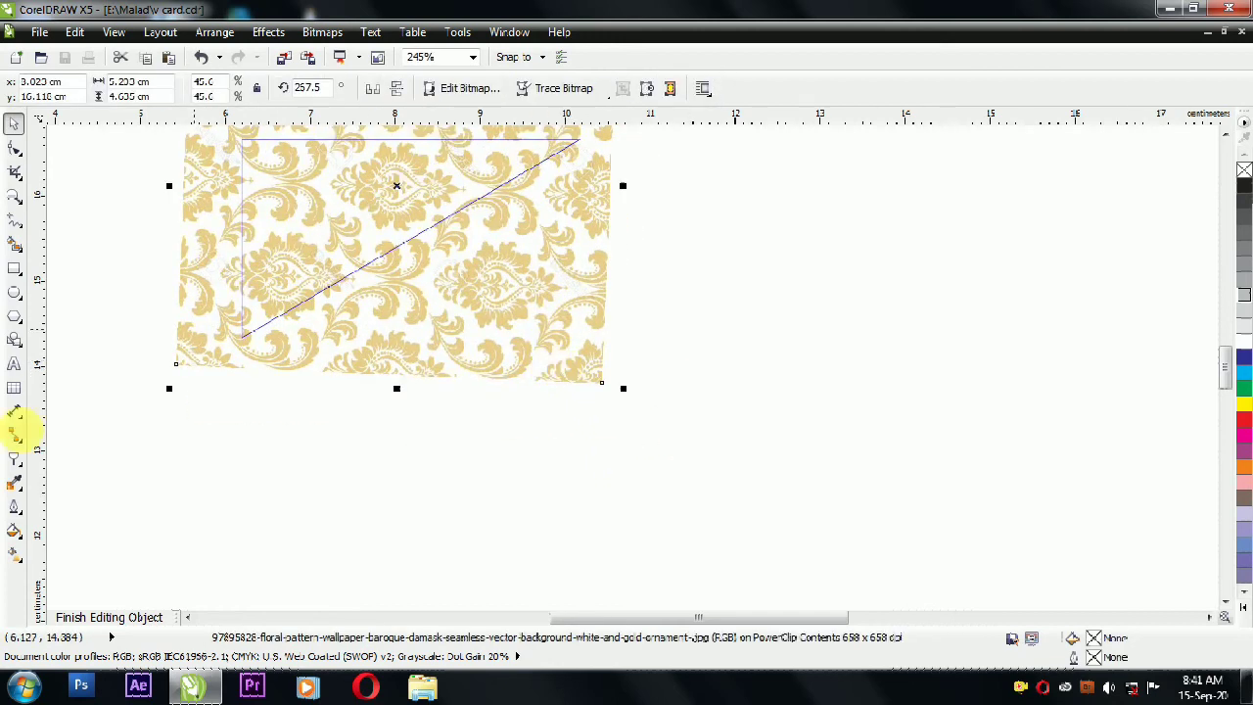
{"action": "left_click", "coordinate": [88, 89]}
{"action": "left_click", "coordinate": [84, 115]}
{"action": "left_click", "coordinate": [16, 122]}
{"action": "left_click", "coordinate": [102, 195], "text": "ctrl"}
{"action": "left_click", "coordinate": [150, 293]}
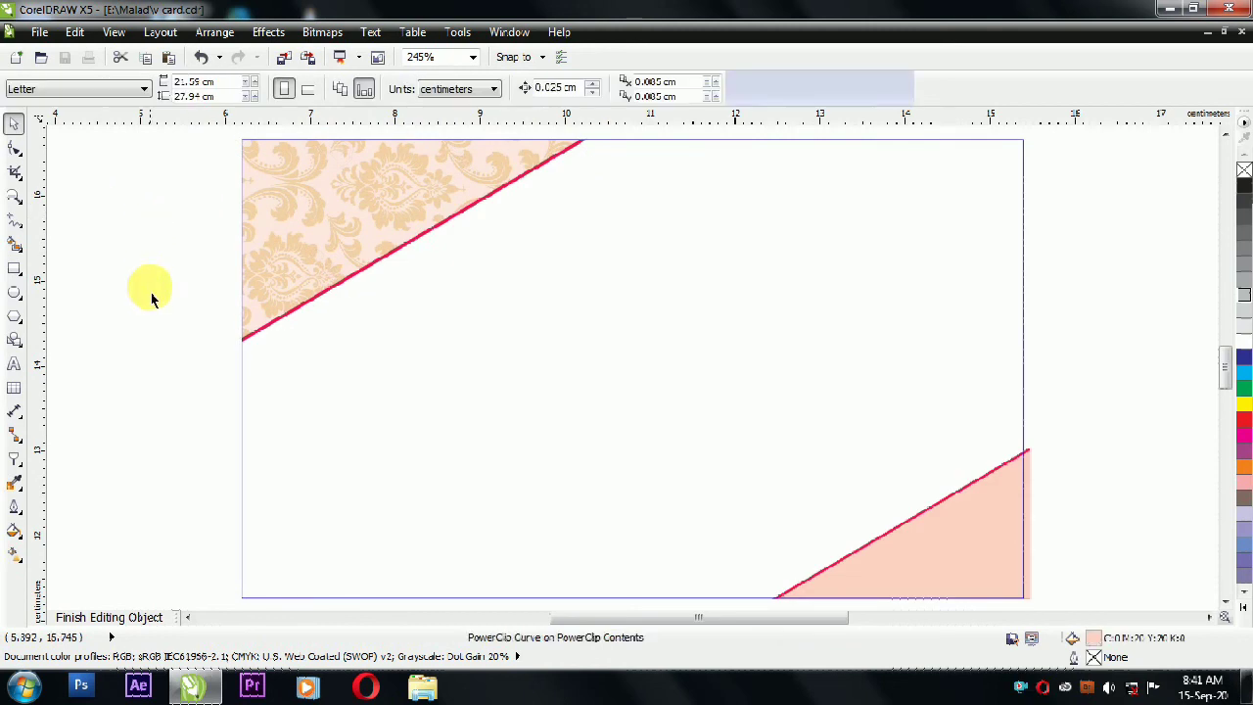
{"action": "left_click", "coordinate": [348, 223]}
{"action": "left_click", "coordinate": [767, 404]}
{"action": "left_click", "coordinate": [338, 238]}
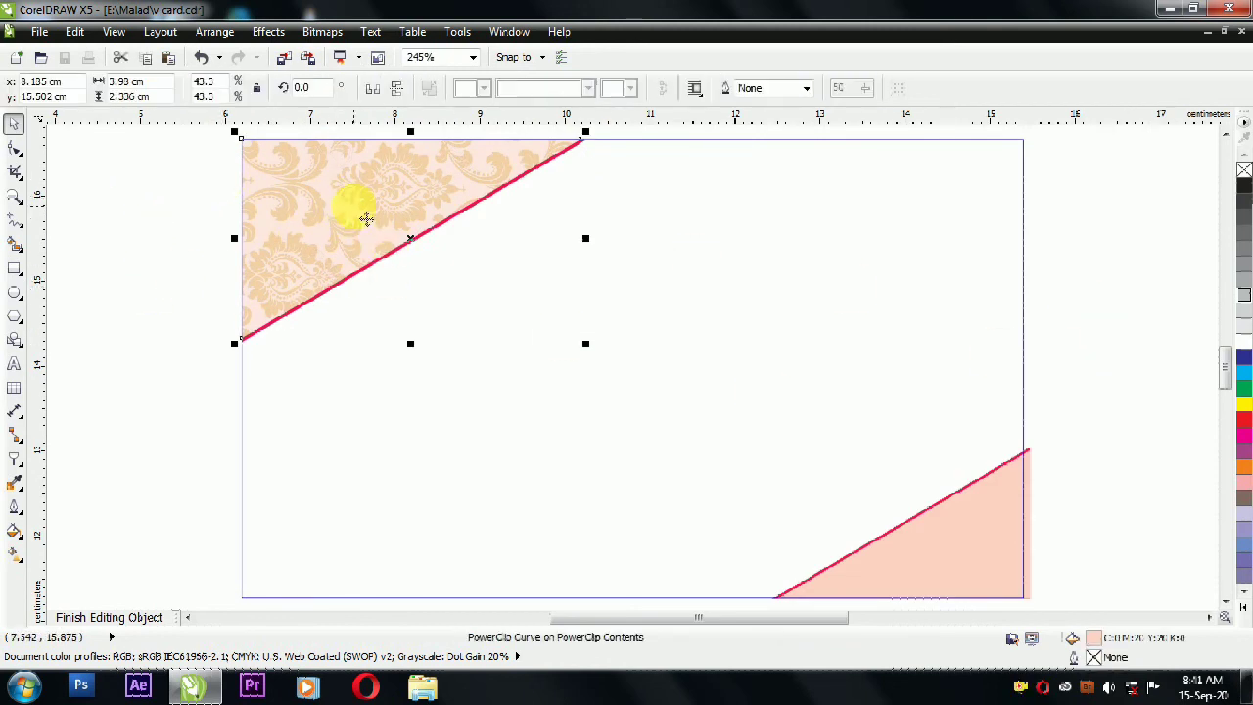
{"action": "left_click", "coordinate": [161, 266], "text": "ctrl"}
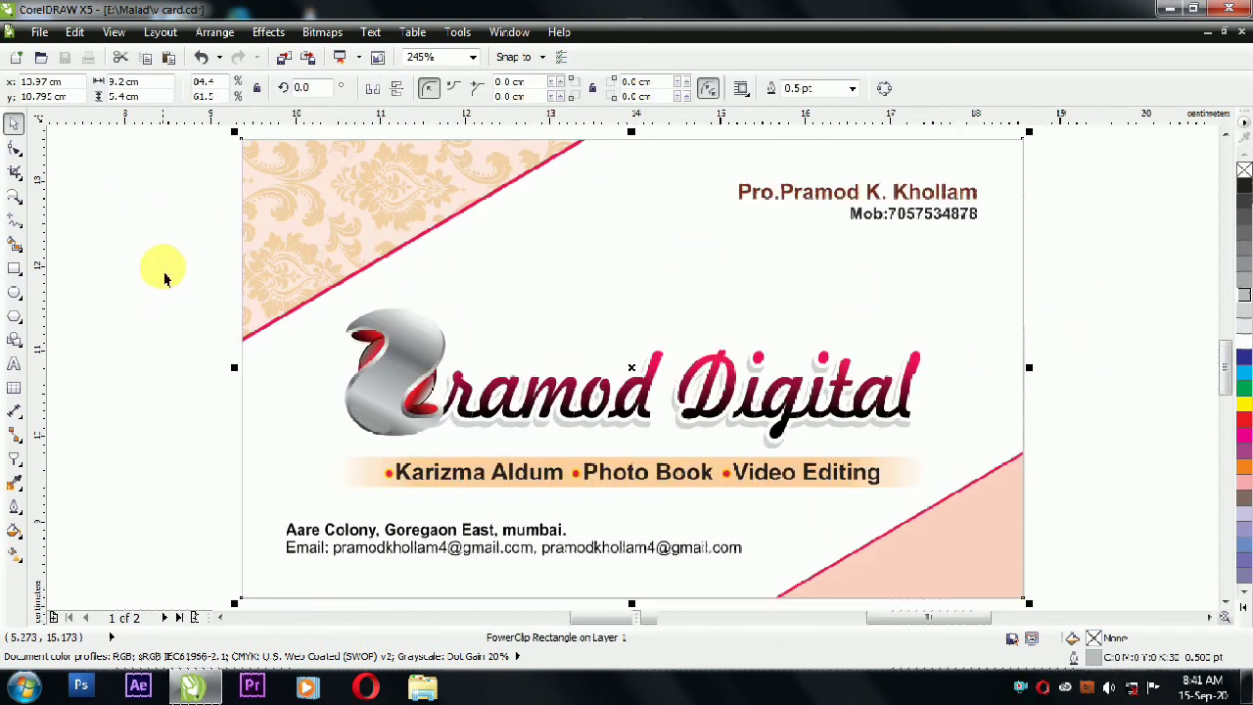
Step: Give the card background a linear fill from yellow at the bottom to white near the logo
{"action": "left_click", "coordinate": [335, 226]}
{"action": "left_click", "coordinate": [443, 258]}
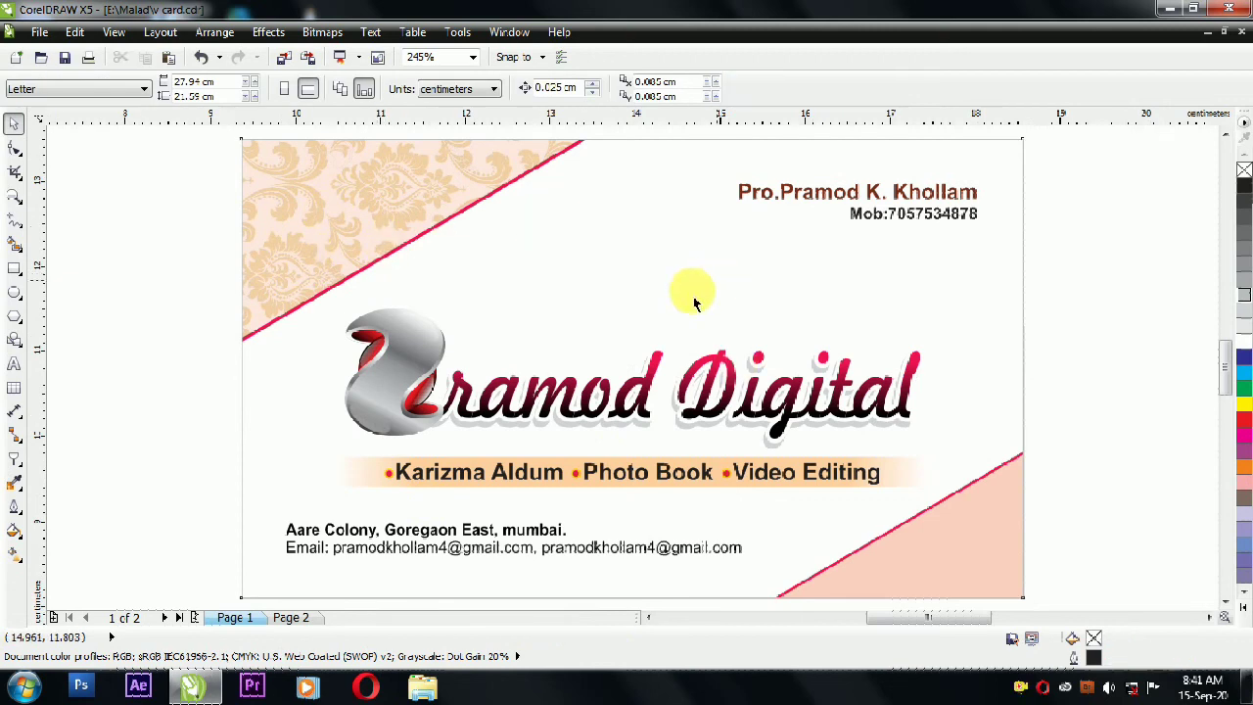
{"action": "left_click", "coordinate": [722, 366]}
{"action": "left_click", "coordinate": [1243, 608]}
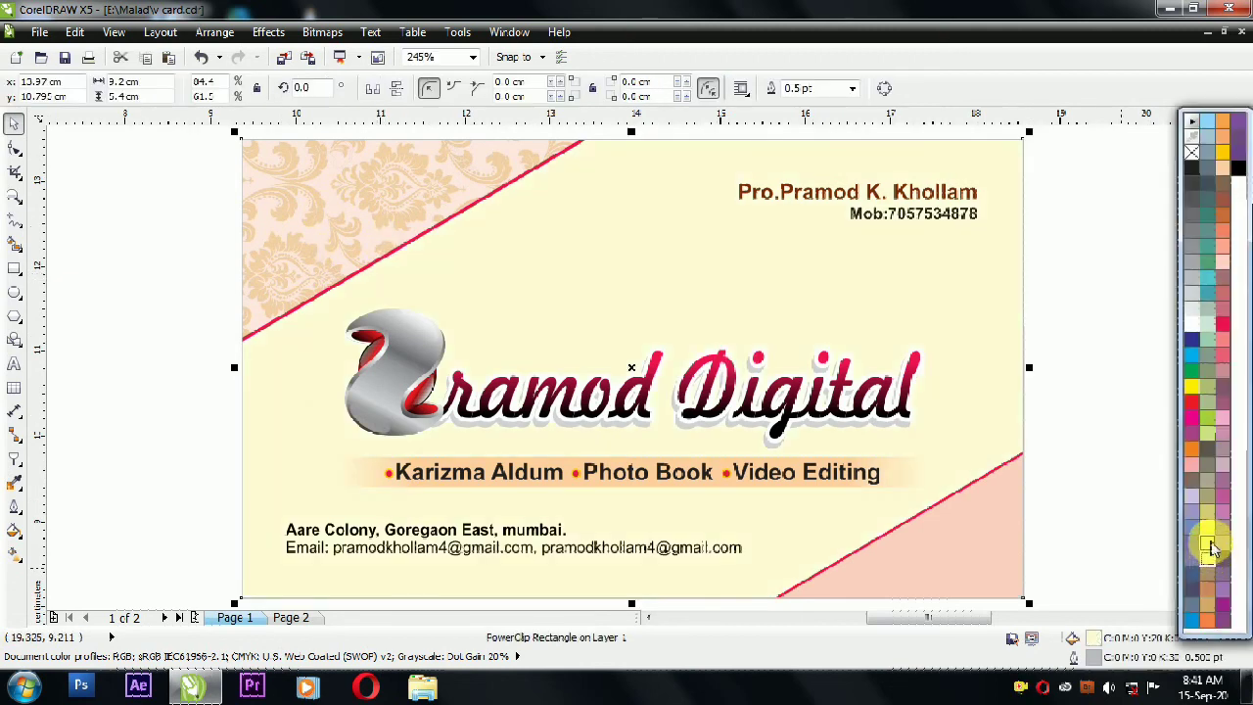
{"action": "left_click", "coordinate": [1074, 320]}
{"action": "left_click", "coordinate": [14, 554]}
{"action": "left_click_drag", "start_coordinate": [761, 576], "coordinate": [755, 290]}
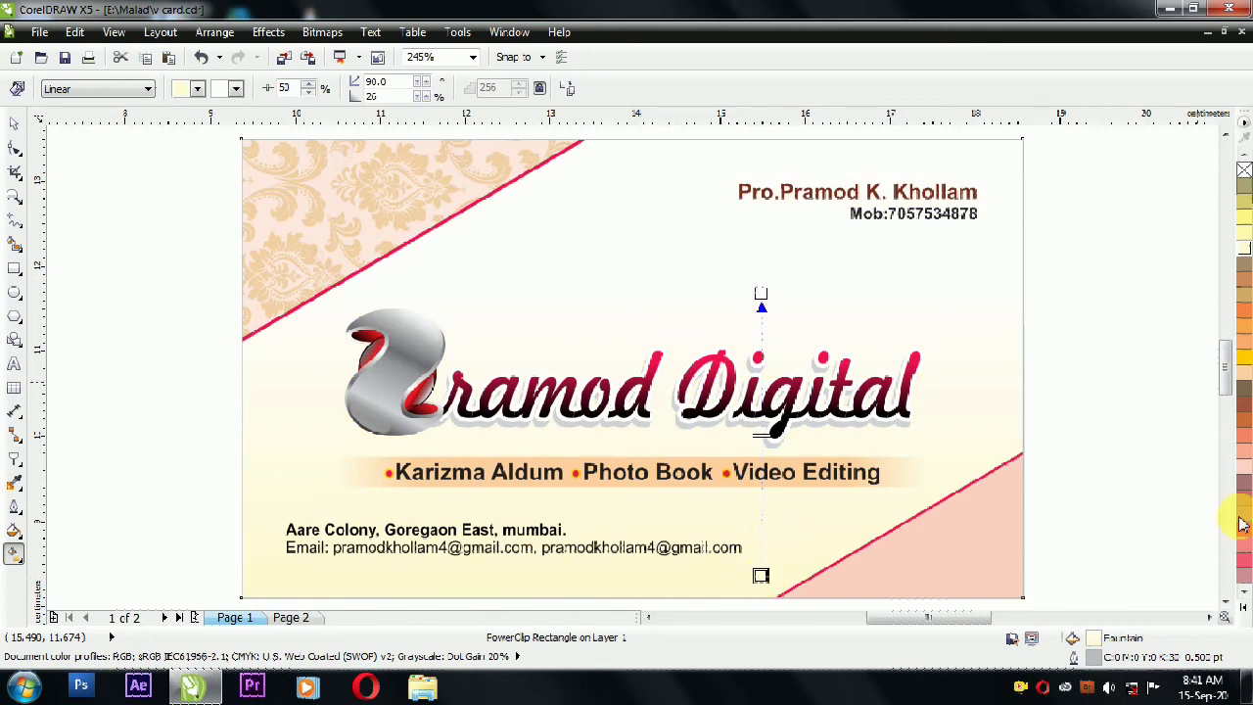
{"action": "left_click", "coordinate": [1245, 226]}
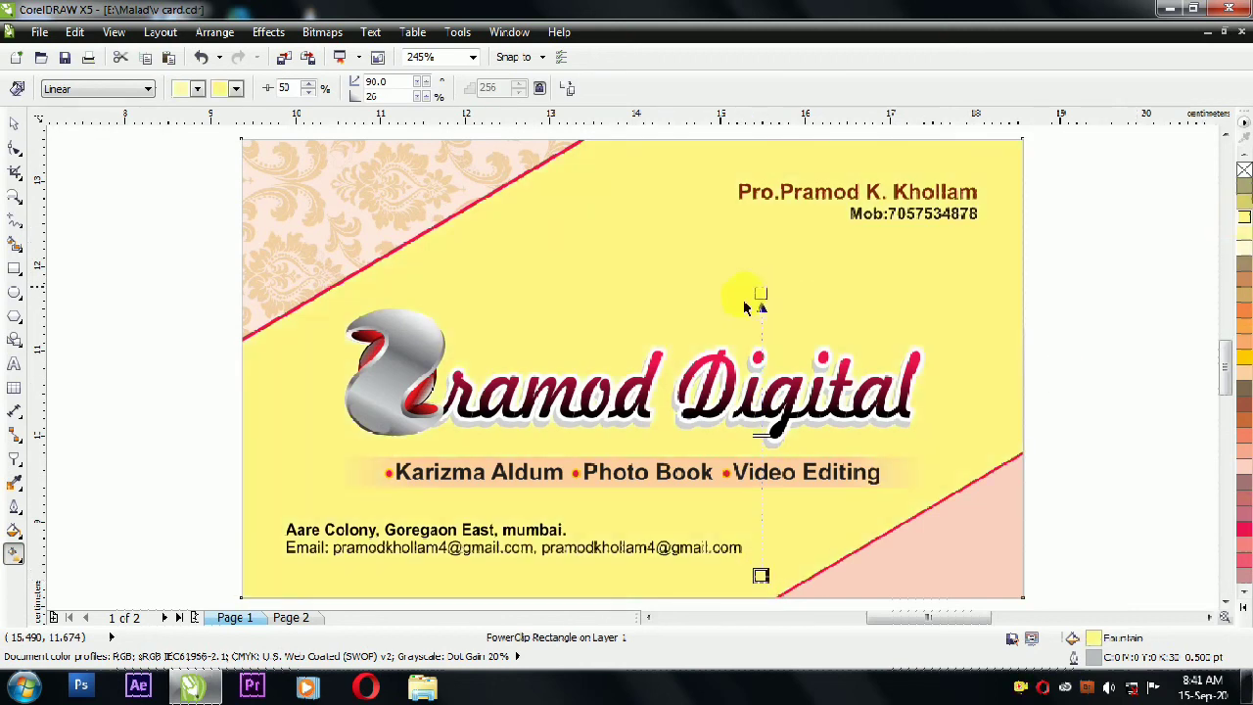
{"action": "left_click", "coordinate": [1245, 608]}
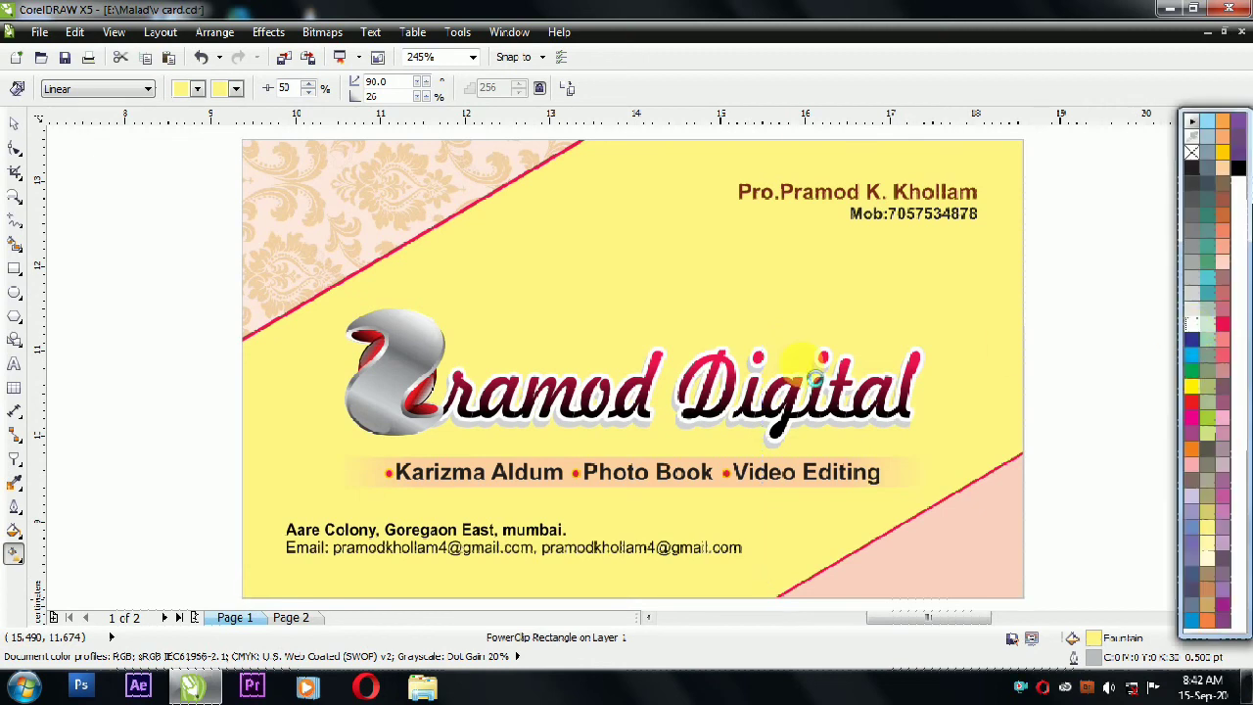
{"action": "left_click_drag", "start_coordinate": [761, 294], "coordinate": [761, 360]}
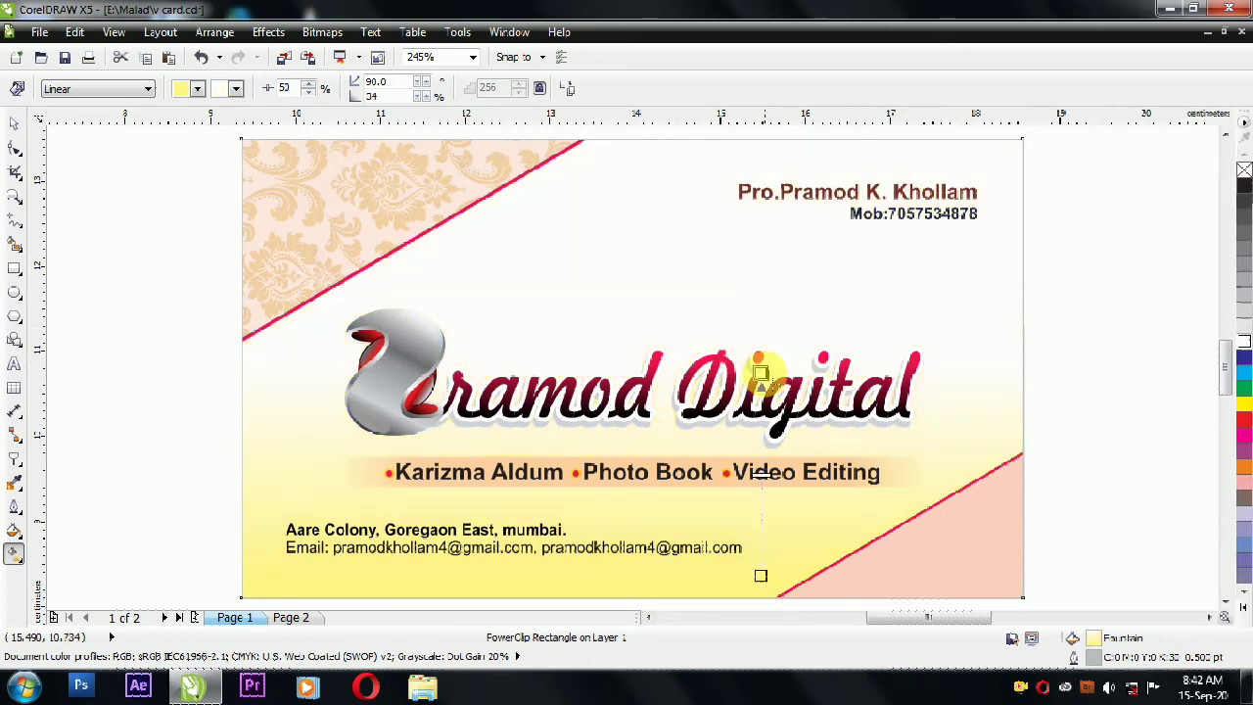
{"action": "left_click", "coordinate": [14, 123]}
{"action": "left_click", "coordinate": [84, 204]}
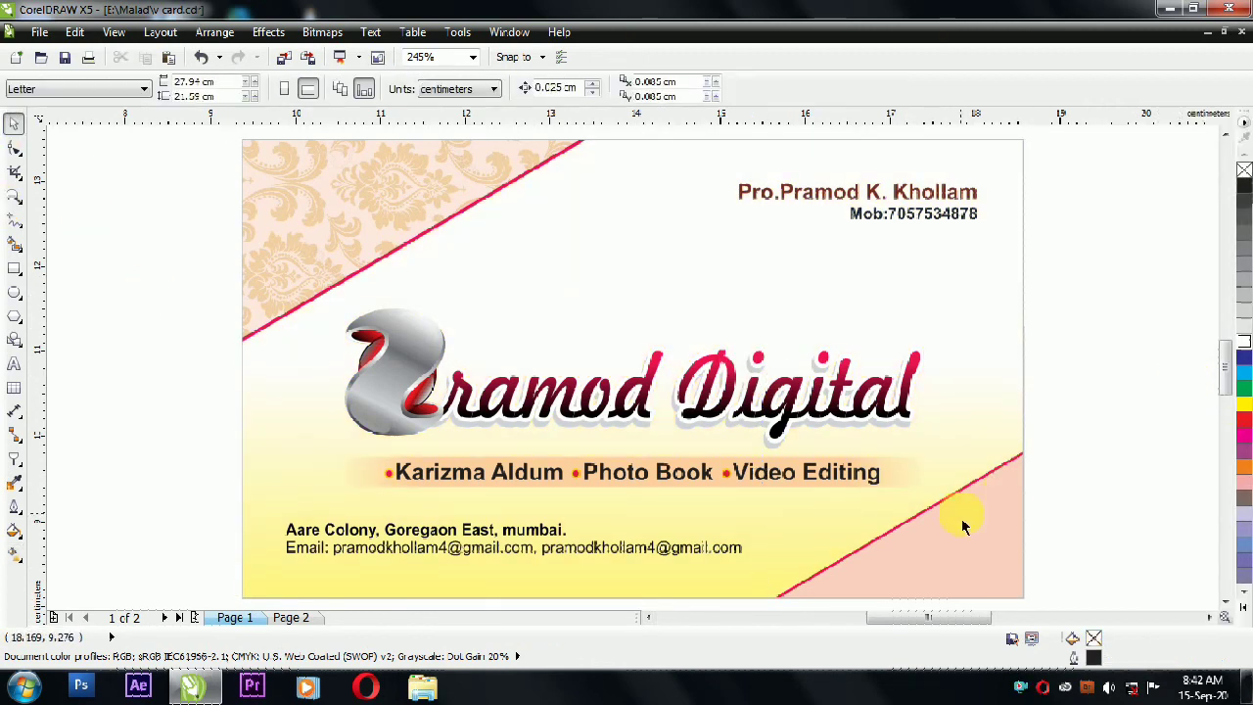
Step: Open the card's PowerClip contents and delete the plain lower-right triangle and its line
{"action": "left_click", "coordinate": [532, 307]}
{"action": "left_click", "coordinate": [1086, 380]}
{"action": "left_click", "coordinate": [406, 206]}
{"action": "left_click", "coordinate": [407, 205], "text": "ctrl"}
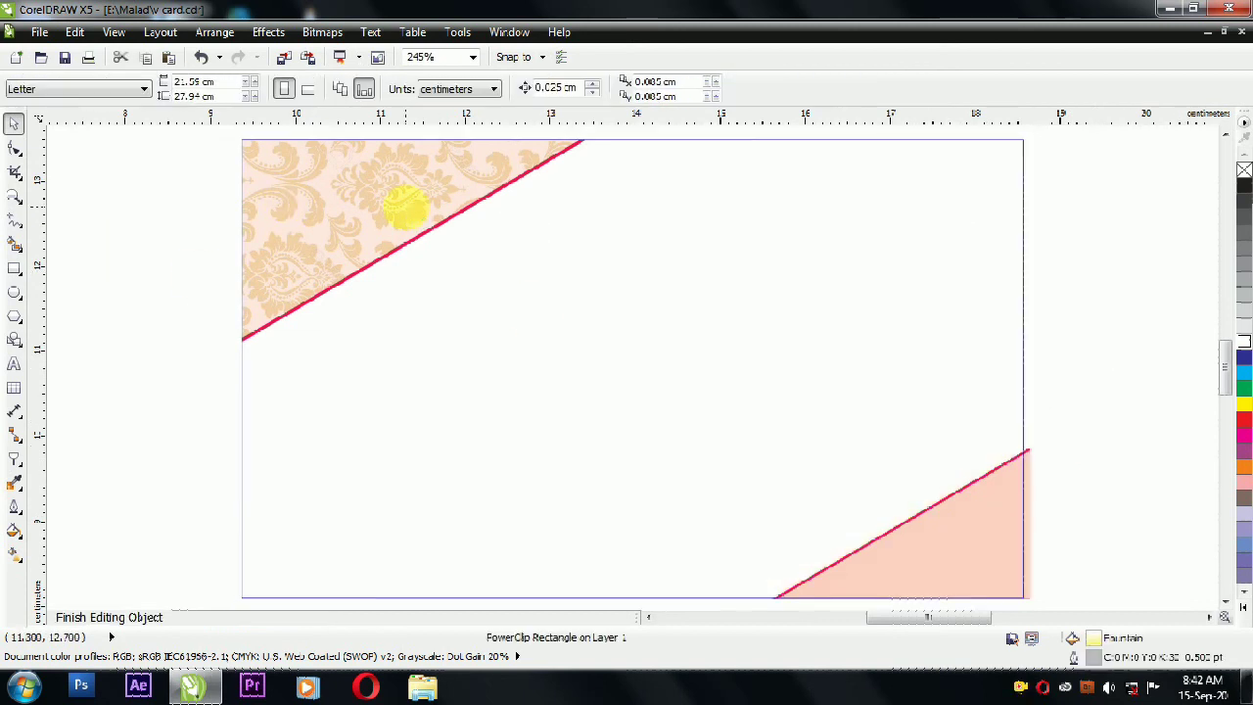
{"action": "left_click_drag", "start_coordinate": [1100, 400], "coordinate": [749, 570]}
{"action": "key", "text": "Delete"}
Step: Mirror-copy the damask triangle, flip it vertically, and fit it into the lower-right corner
{"action": "left_click_drag", "start_coordinate": [61, 399], "coordinate": [653, 158]}
{"action": "left_click_drag", "start_coordinate": [232, 327], "coordinate": [832, 368]}
{"action": "right_click", "coordinate": [832, 367]}
{"action": "left_click", "coordinate": [397, 88]}
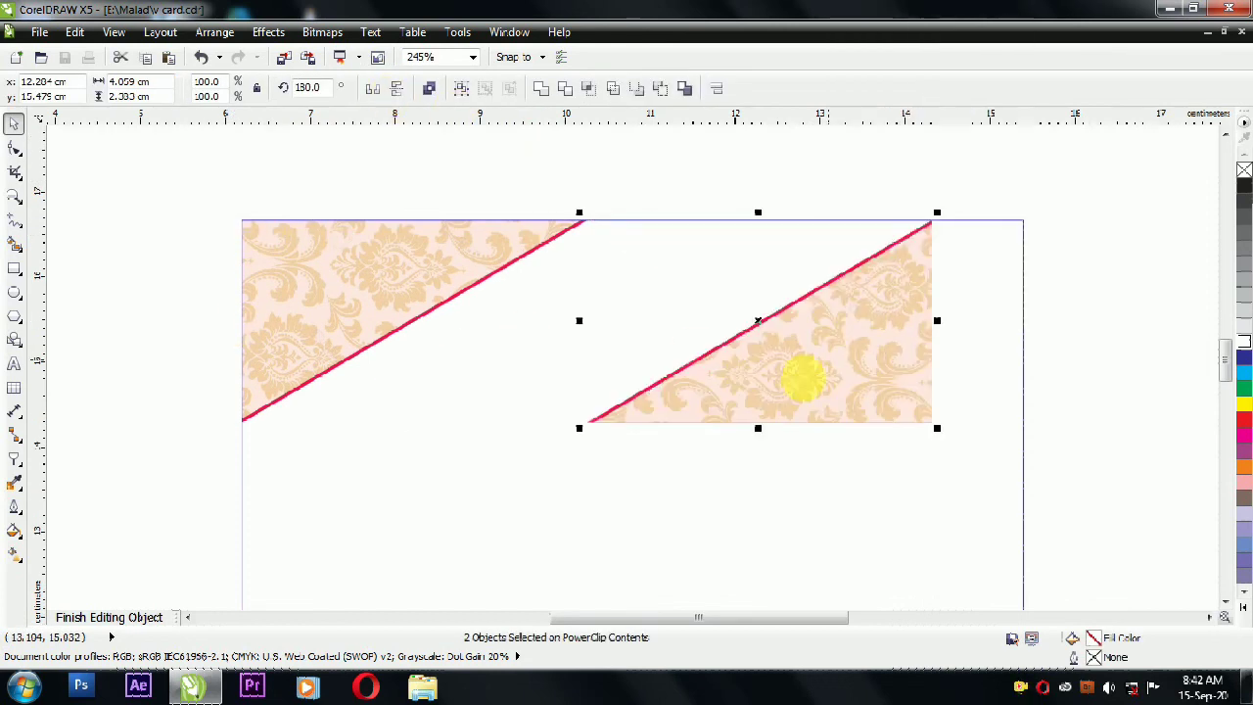
{"action": "scroll", "coordinate": [699, 246], "scroll_direction": "down", "scroll_amount": 2}
{"action": "left_click_drag", "start_coordinate": [801, 371], "coordinate": [798, 407]}
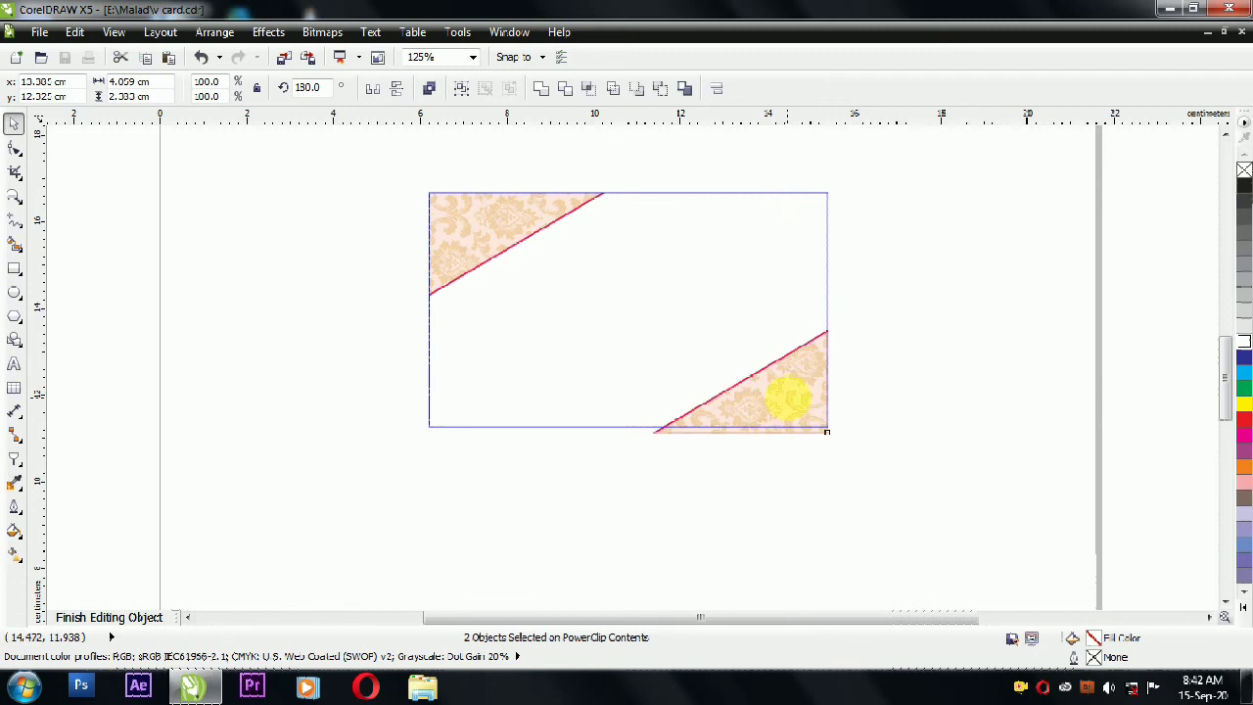
{"action": "left_click", "coordinate": [672, 339]}
{"action": "left_click_drag", "start_coordinate": [875, 314], "coordinate": [613, 501]}
{"action": "left_click_drag", "start_coordinate": [643, 322], "coordinate": [687, 356]}
Step: Finish editing the card contents and zoom to show the whole card
{"action": "left_click", "coordinate": [903, 280], "text": "ctrl"}
{"action": "left_click_drag", "start_coordinate": [923, 491], "coordinate": [325, 158]}
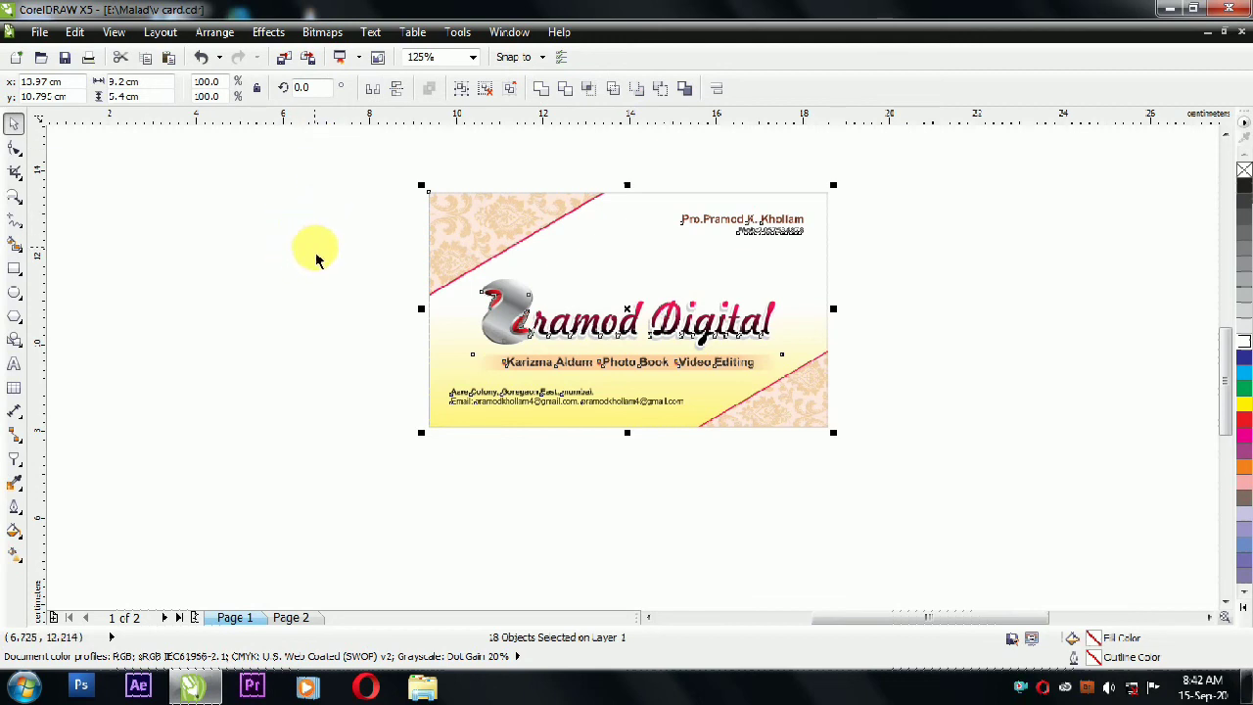
{"action": "key", "text": "shift+F4"}
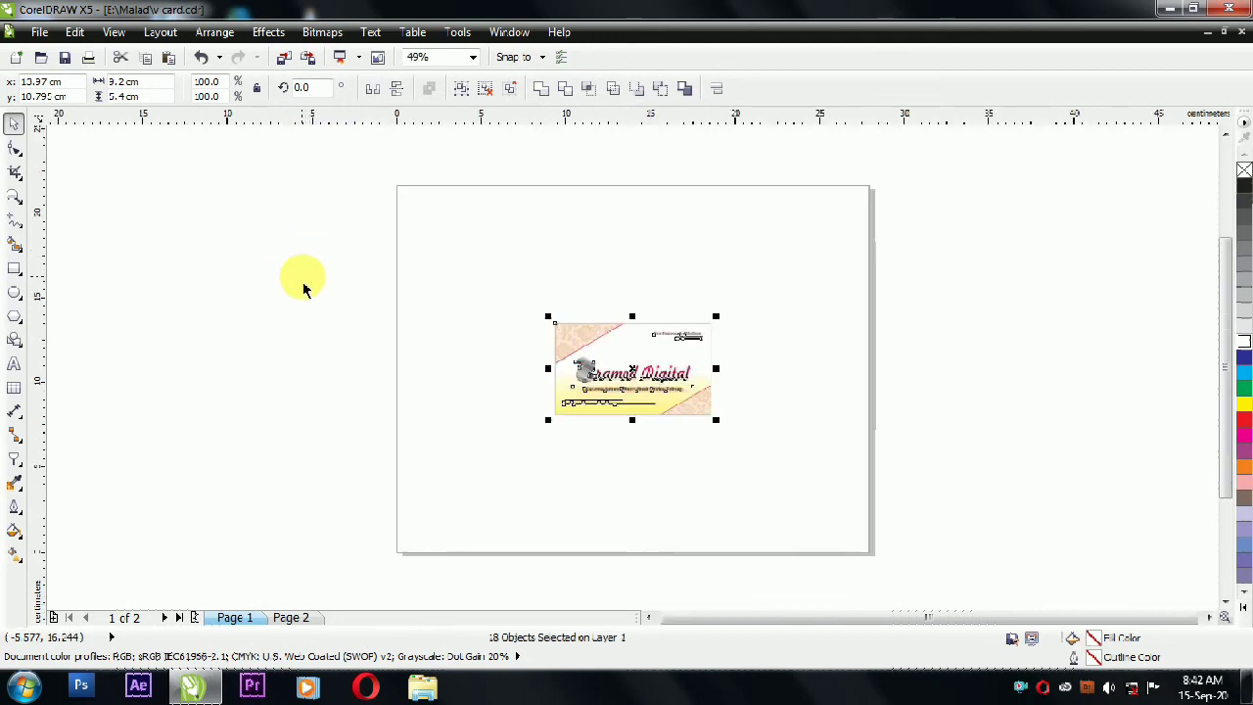
{"action": "key", "text": "shift+F2"}
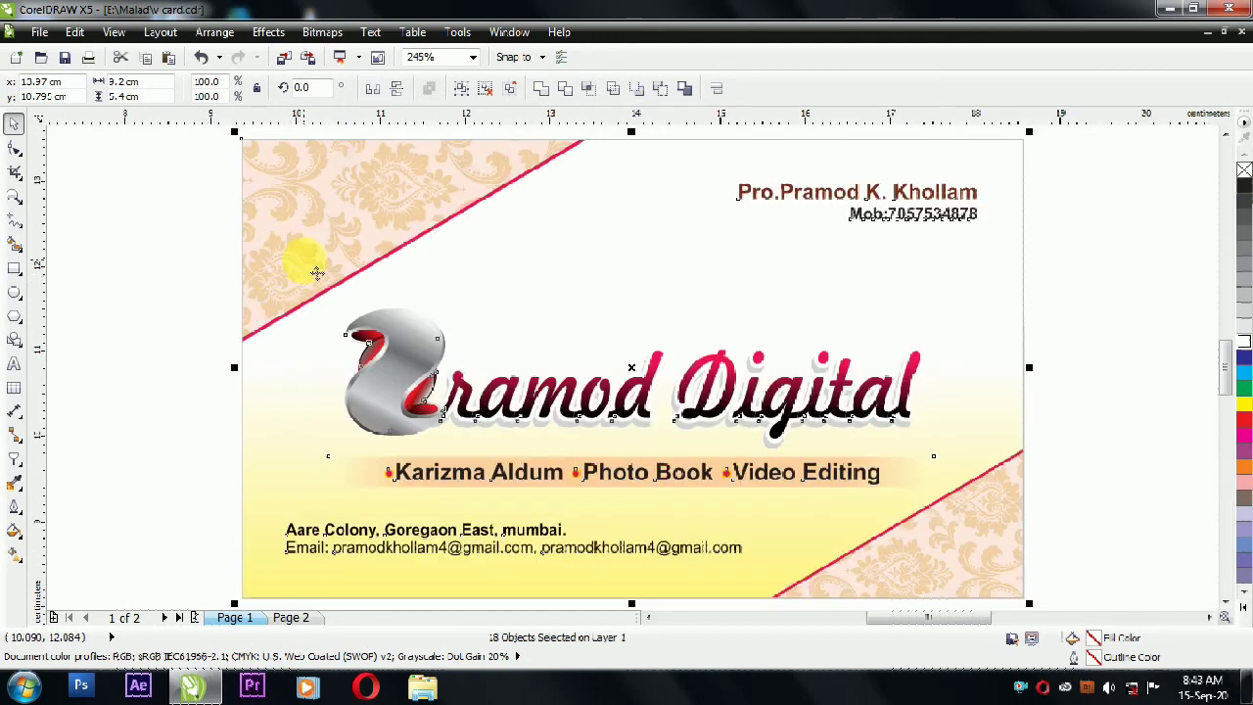